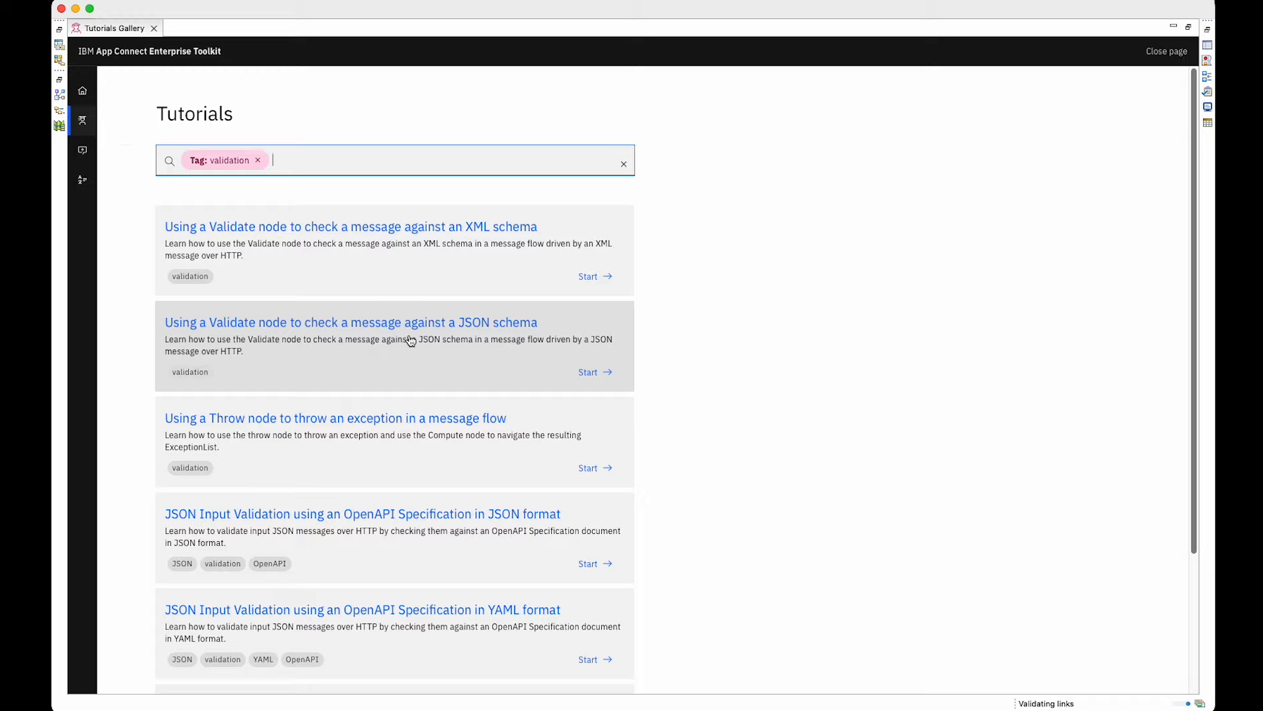
Start the tutorial on validating a message against a JSON schema, import its ExampleValidateJSON project and close the tutorial steps
left_click(411, 339)
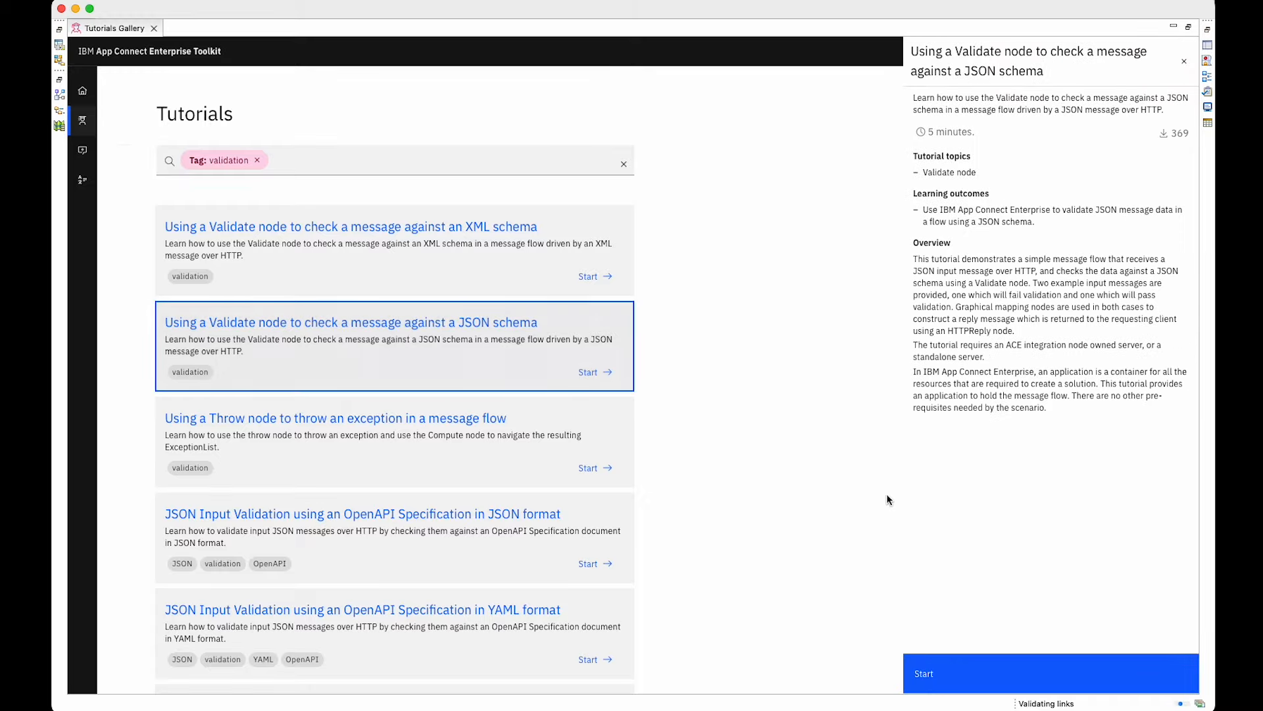
left_click(983, 669)
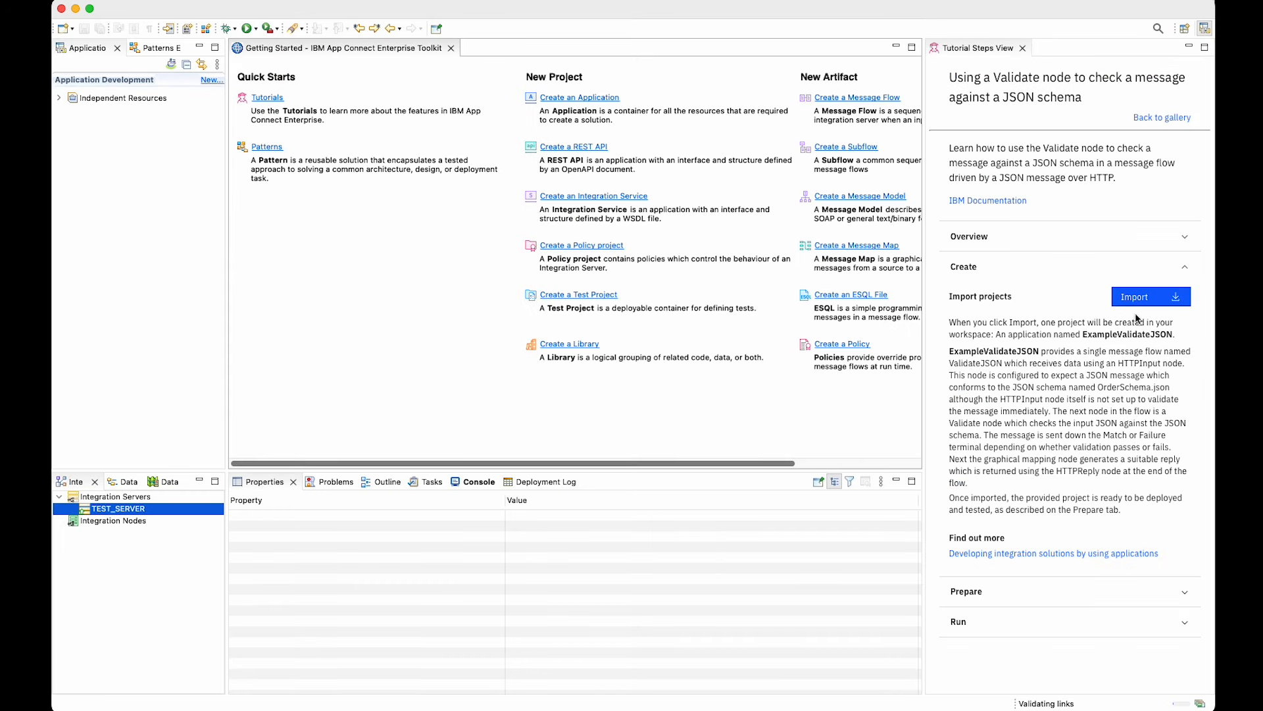
left_click(1134, 296)
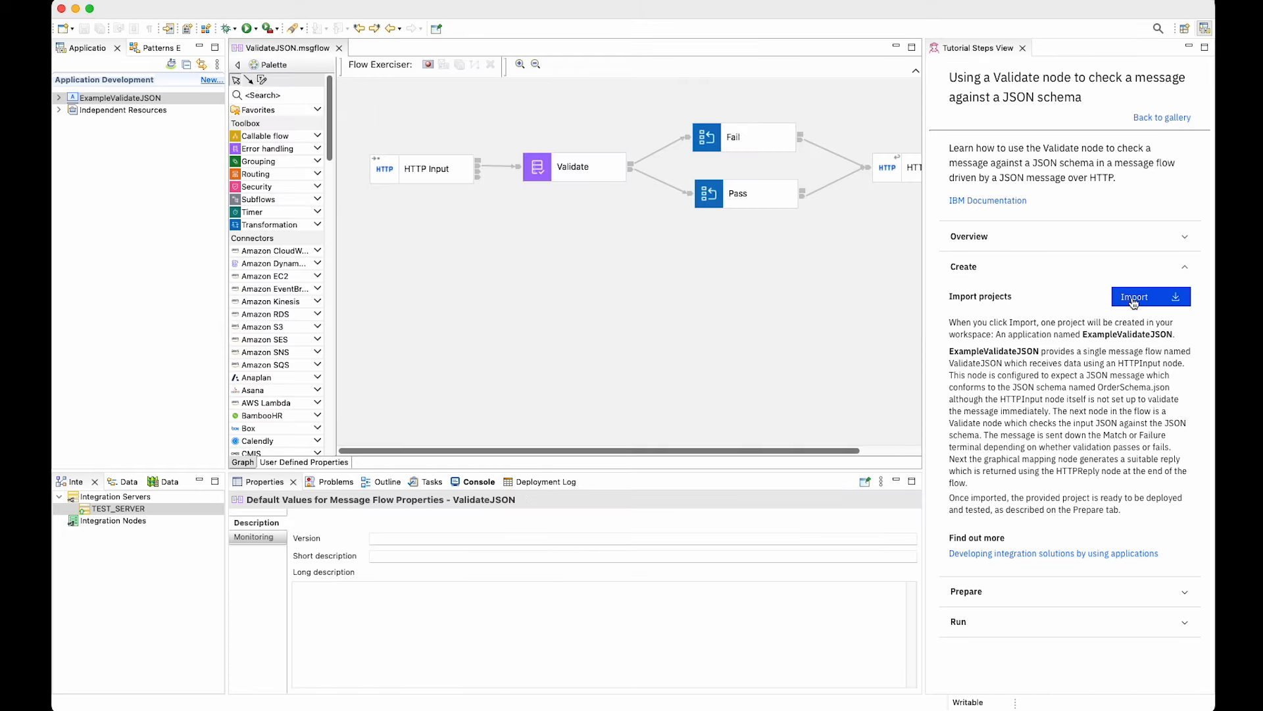
left_click(1023, 48)
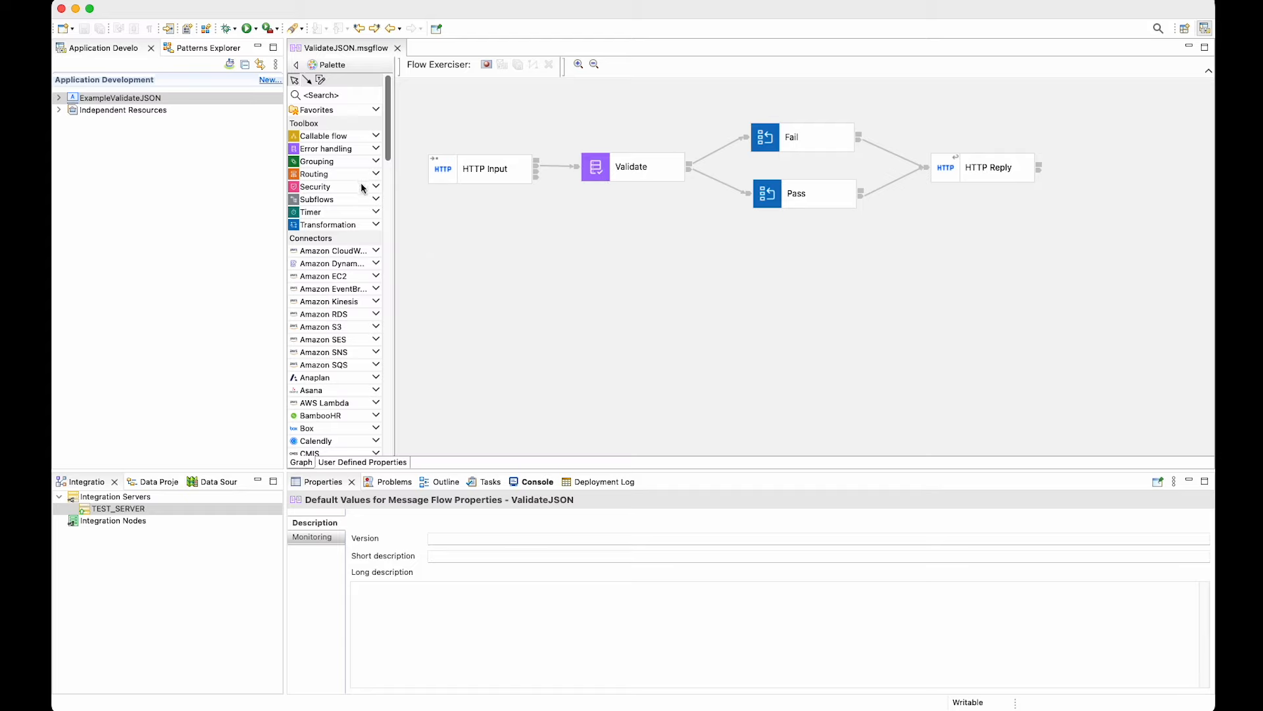
Add two Log nodes to the ValidateJSON flow, one below the Validate node and one above HTTP Reply
left_click(377, 149)
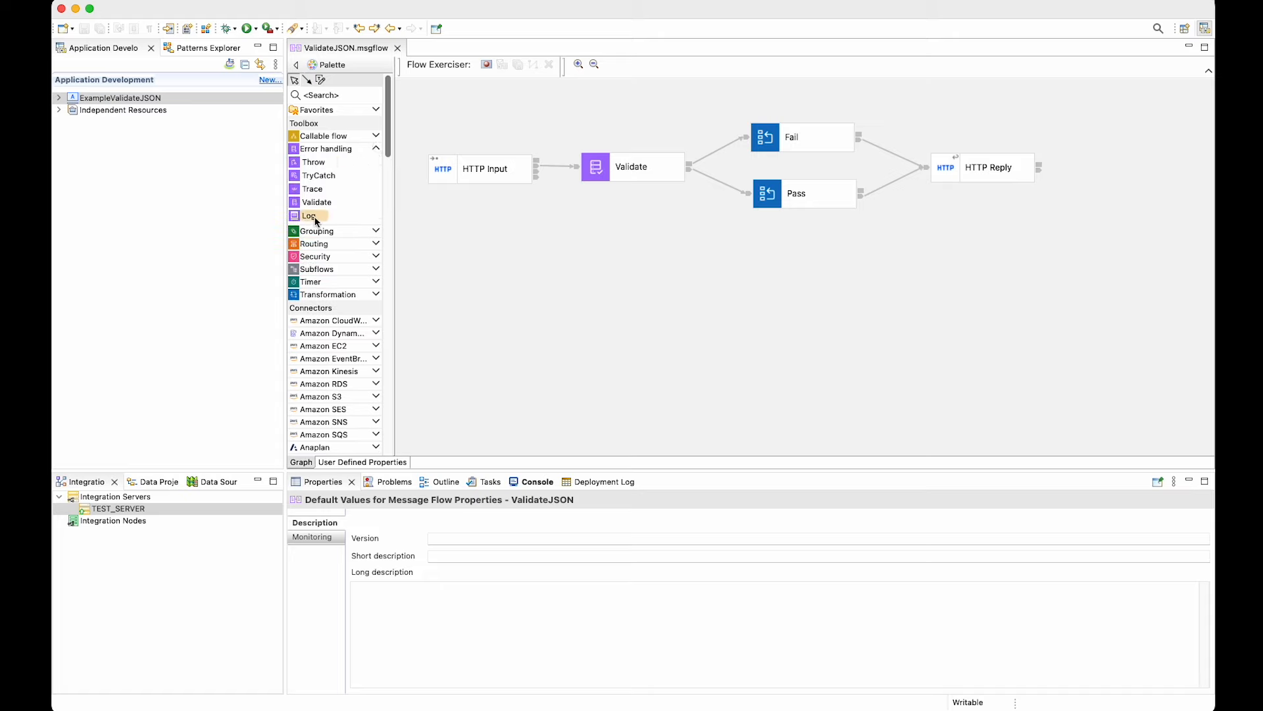
left_click_drag(316, 221, 556, 253)
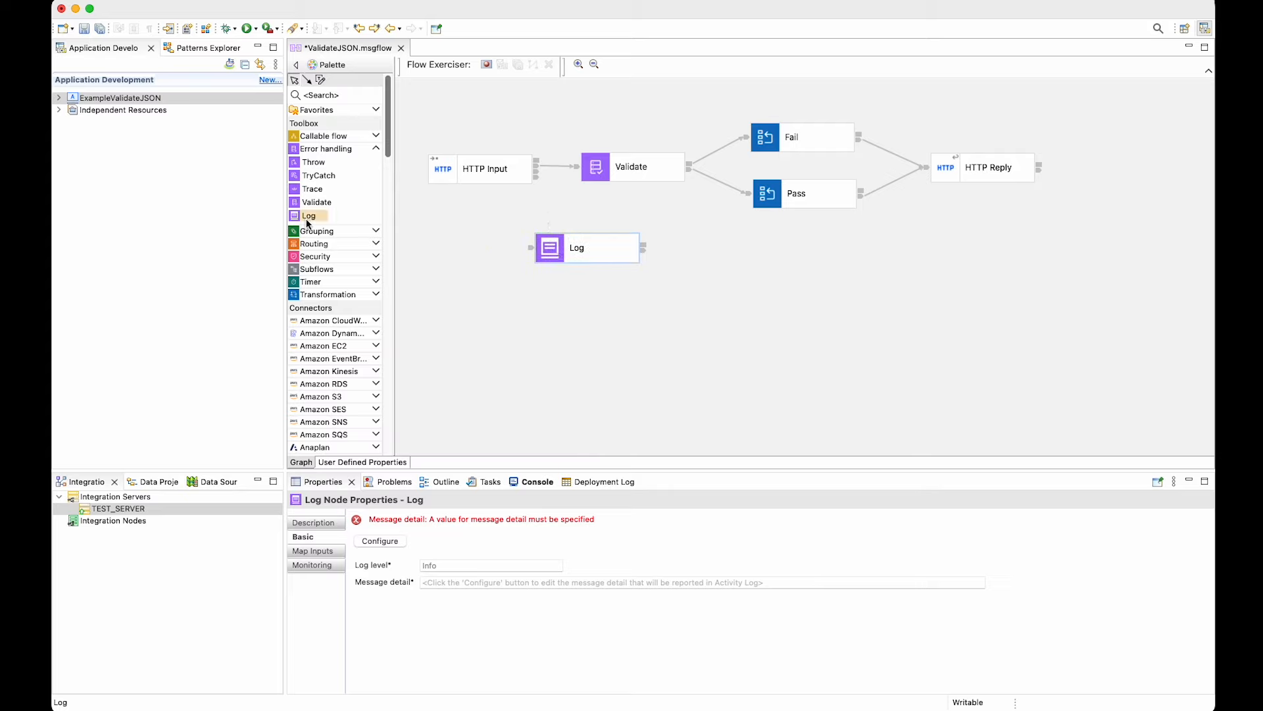
left_click_drag(308, 219, 938, 113)
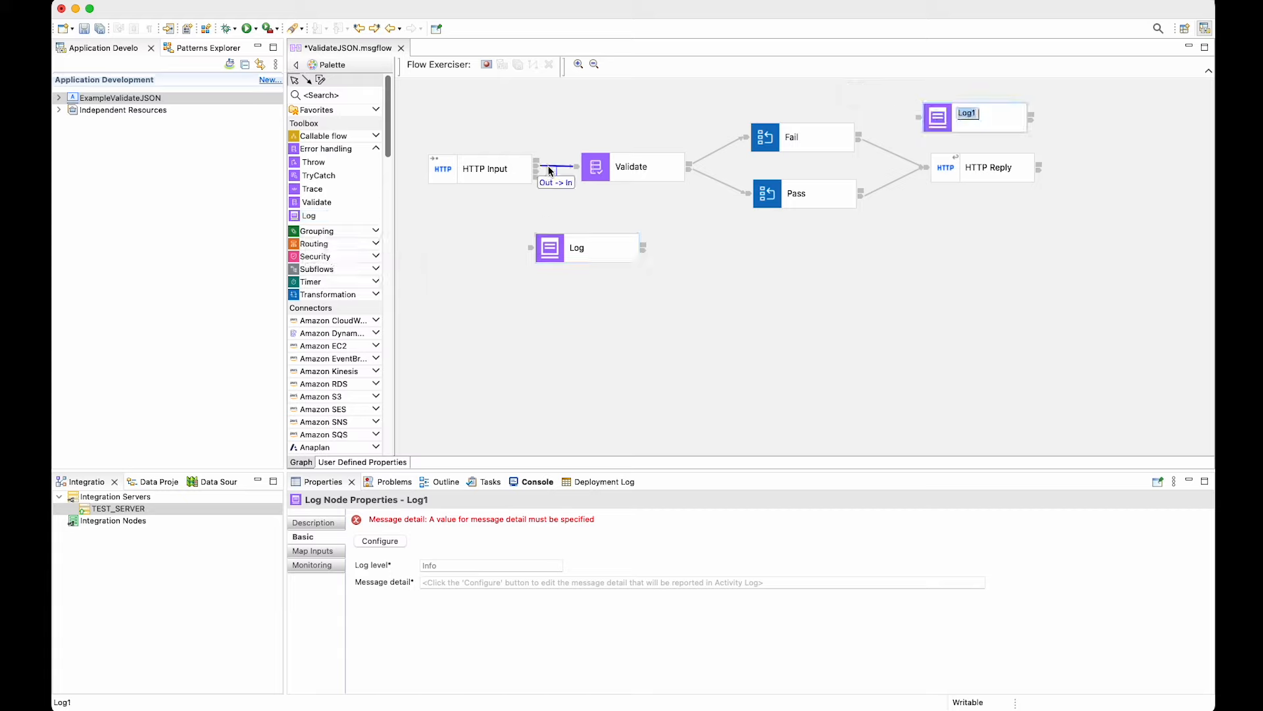
Replace the HTTP Input to Validate connection with a route from HTTP Input's Out terminal through the lower Log node to Validate
left_click(550, 169)
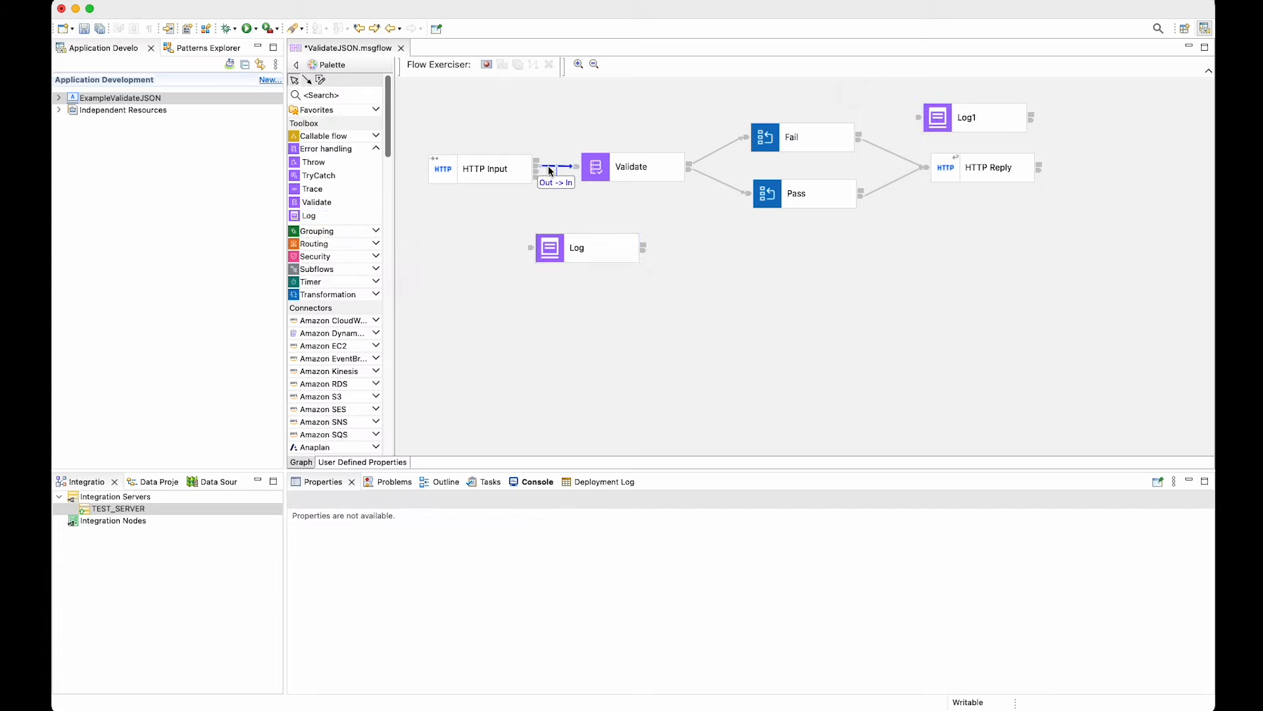
key("Delete")
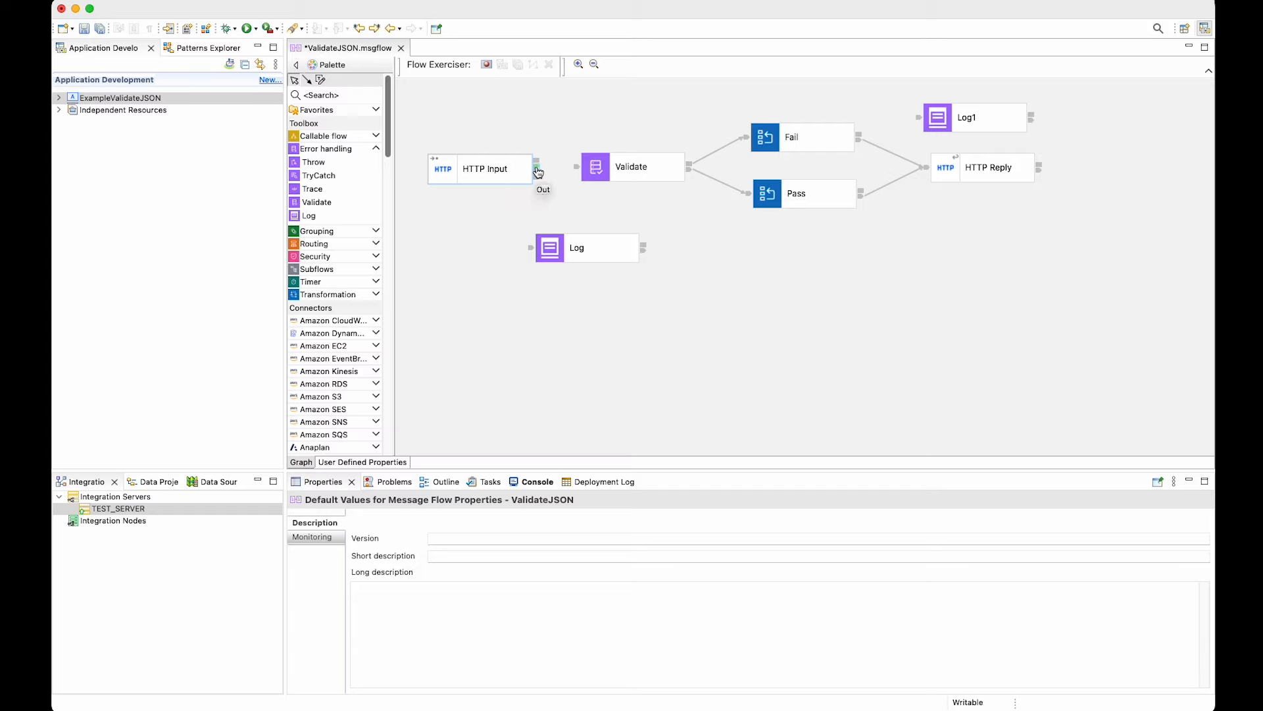
left_click_drag(538, 171, 530, 247)
left_click_drag(643, 249, 606, 173)
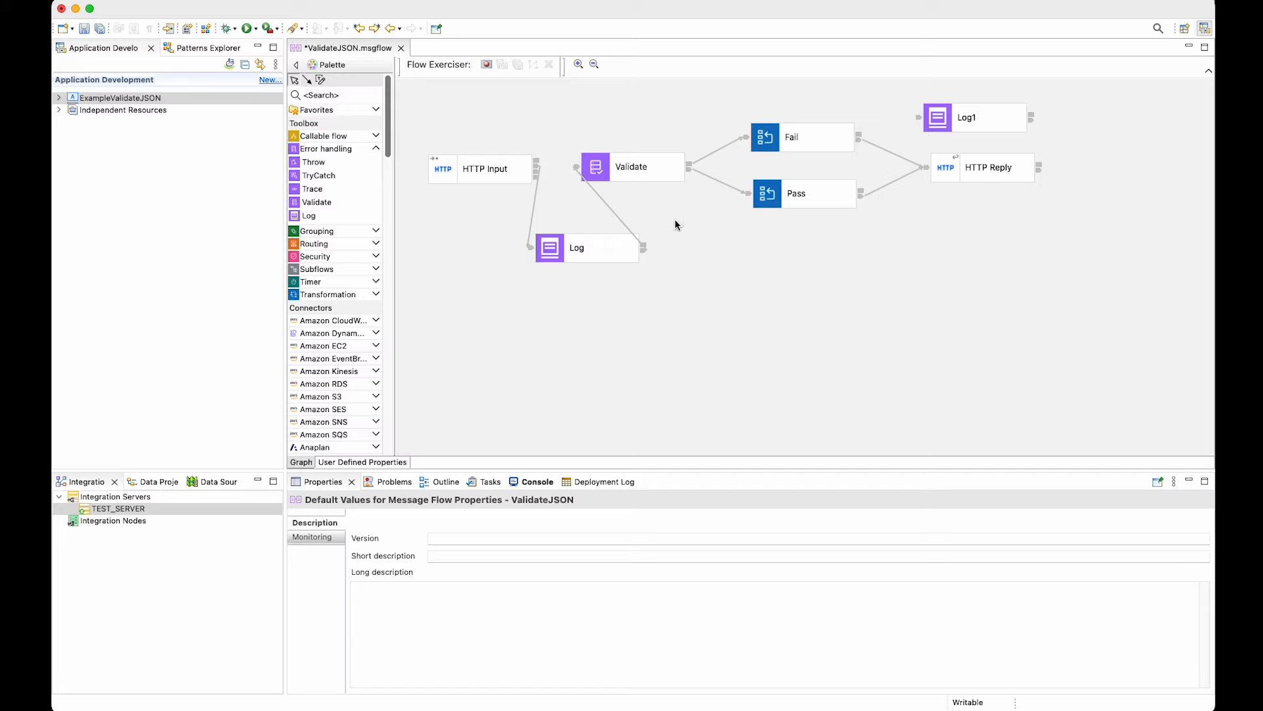
Replace the Fail to HTTP Reply connection with a route through the second Log node, repositioning HTTP Reply and that Log node to fit
left_click(893, 154)
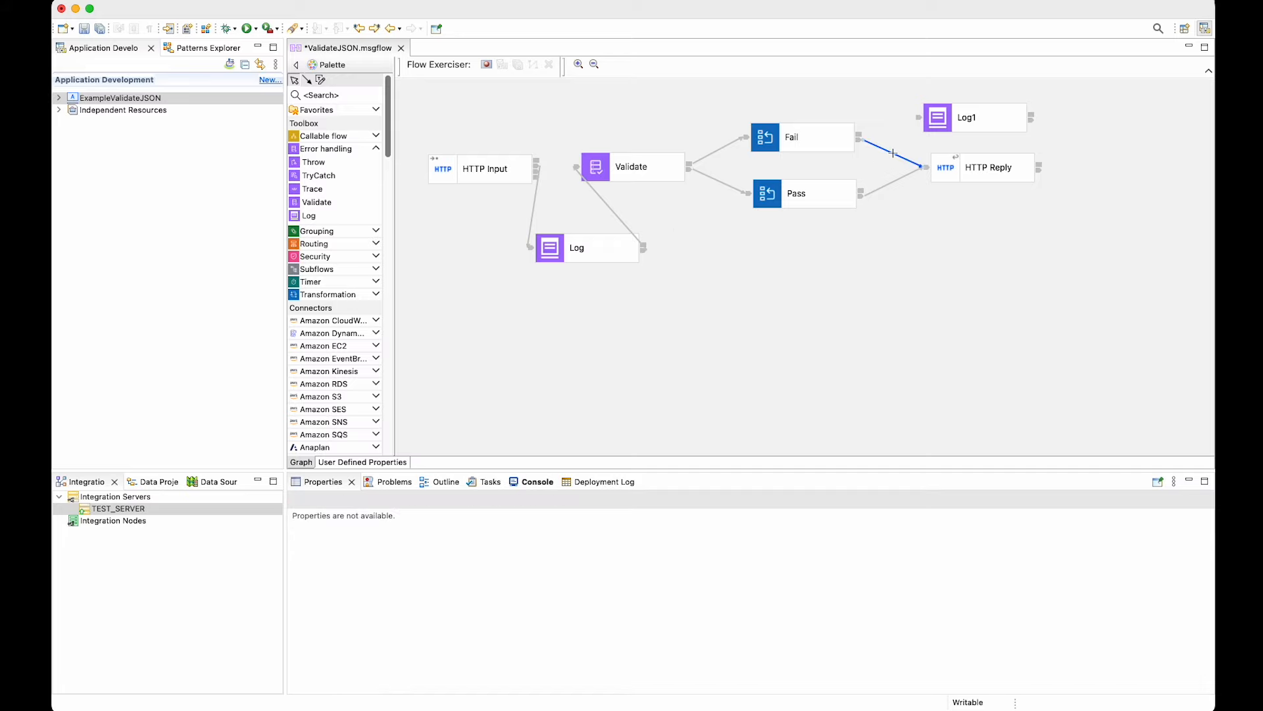
key("Delete")
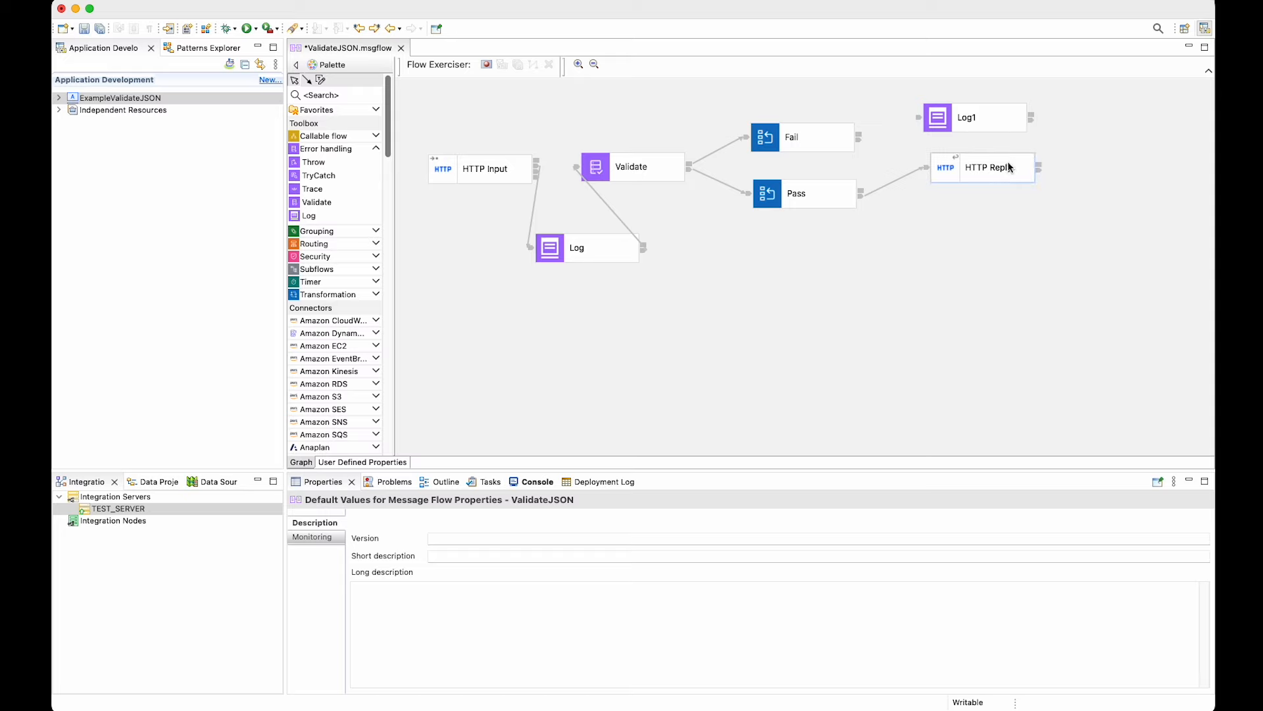
left_click_drag(1007, 169, 1131, 158)
left_click_drag(999, 117, 981, 133)
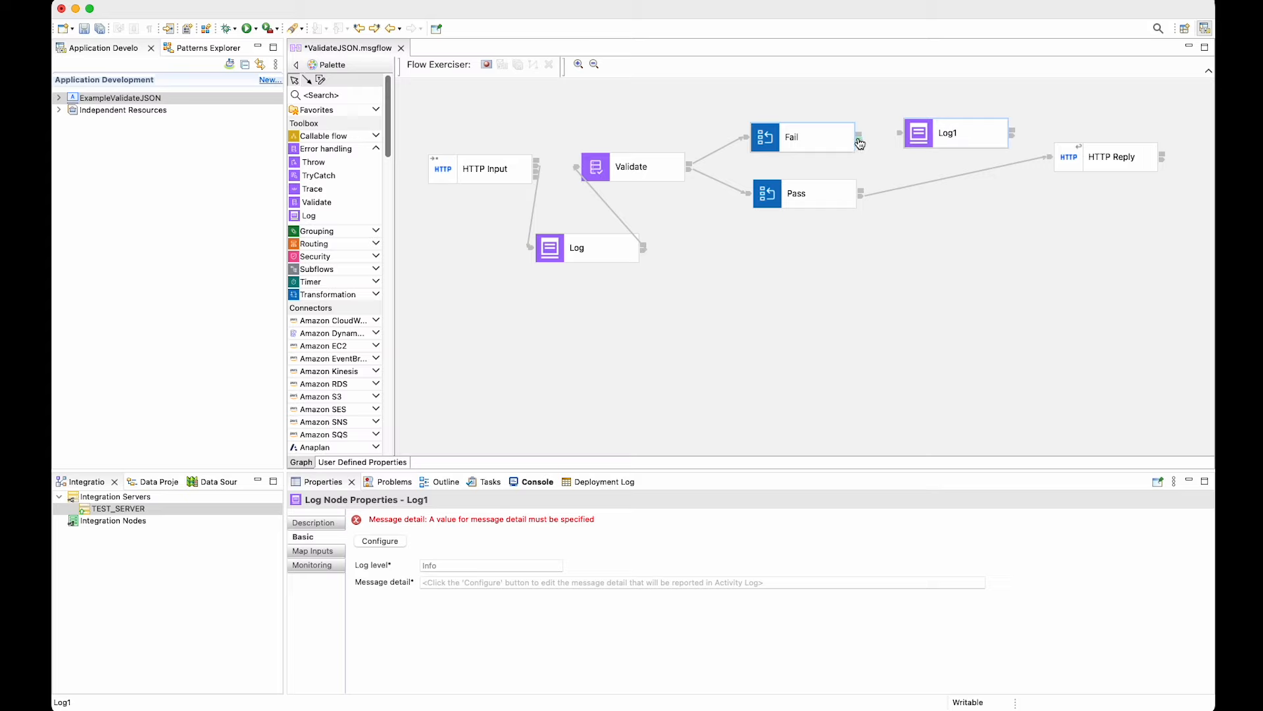
left_click_drag(859, 137, 920, 144)
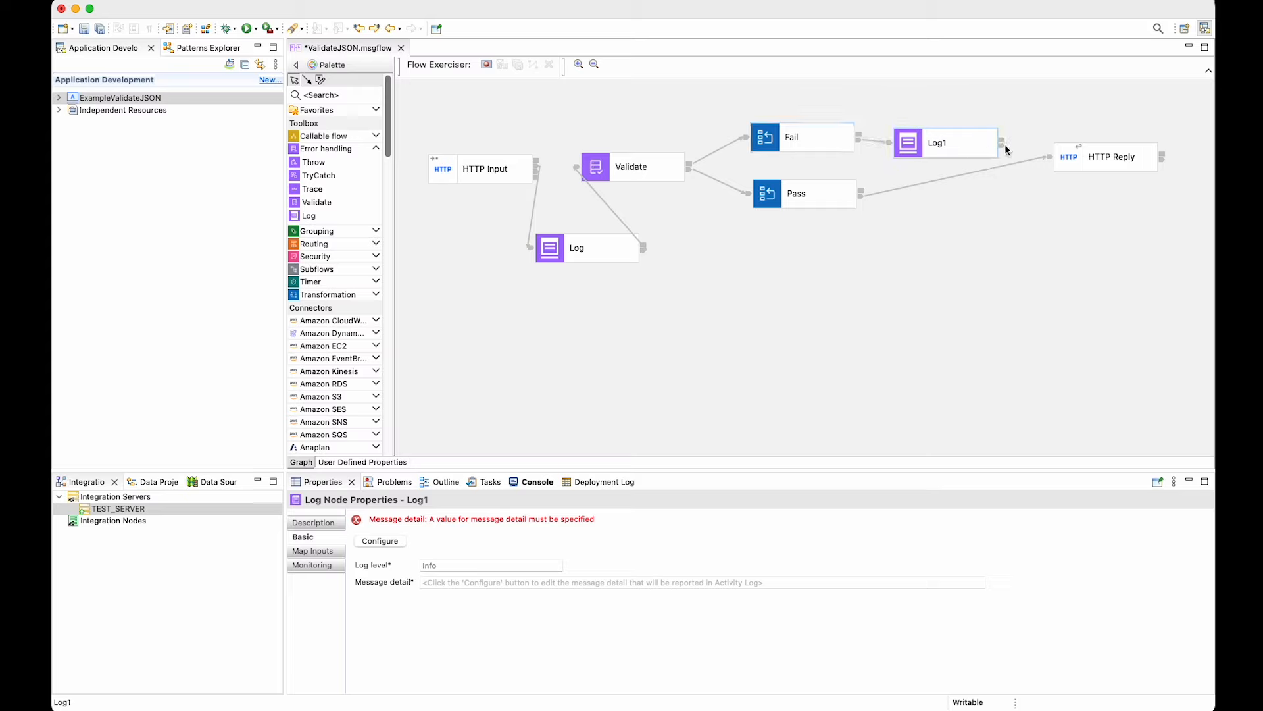
left_click_drag(1002, 143, 1070, 156)
left_click_drag(940, 137, 939, 135)
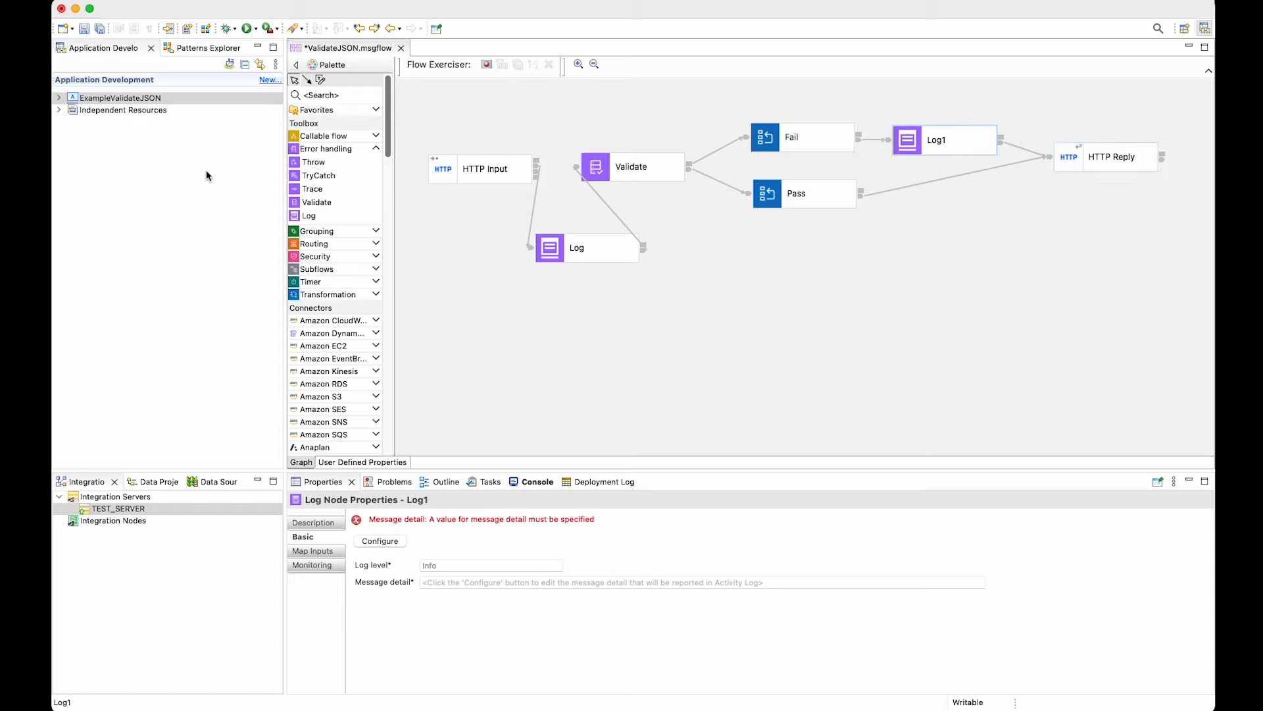
Examine the OrderSchema.json schema in the ExampleValidateJSON application, then close it
left_click(59, 98)
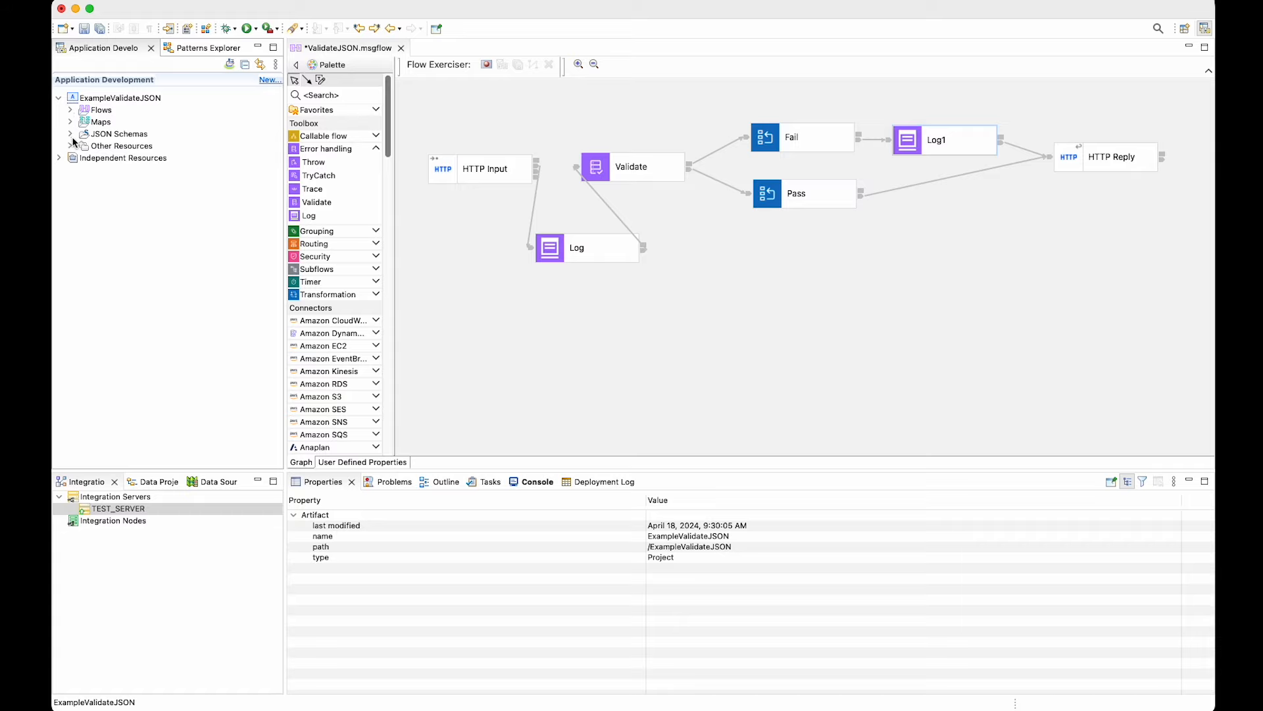
left_click(69, 134)
left_click(130, 150)
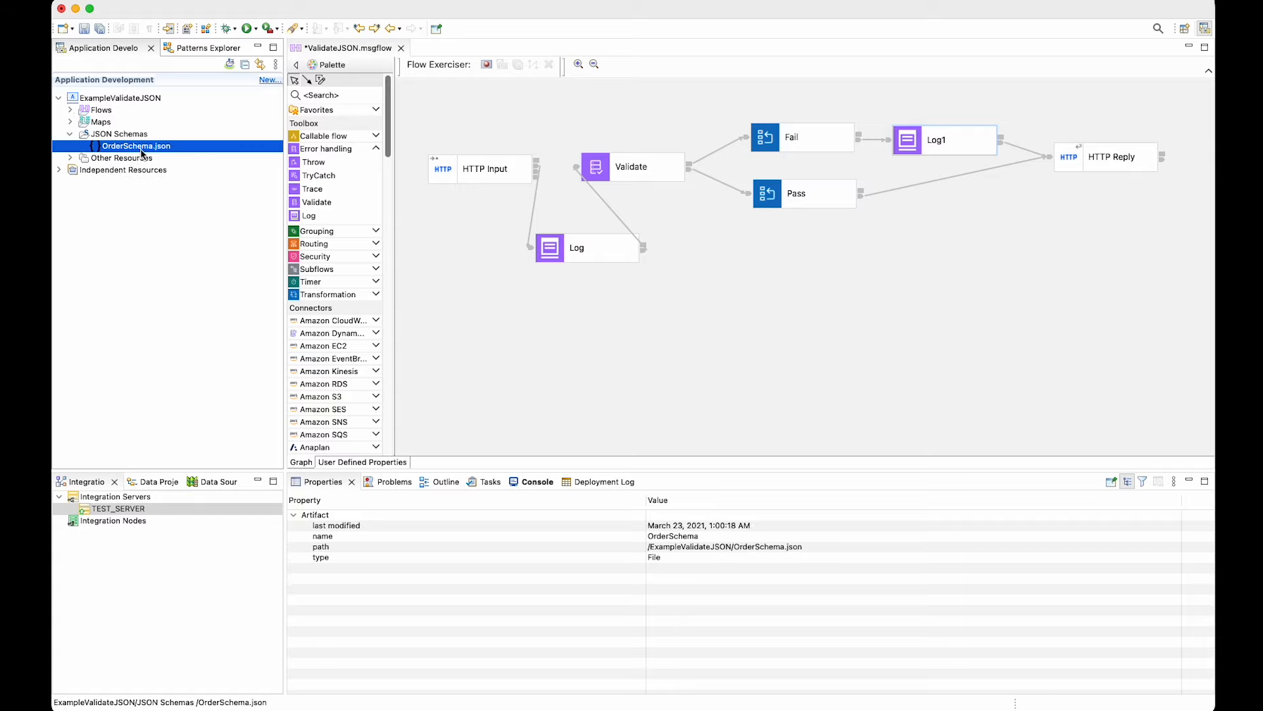
double_click(140, 150)
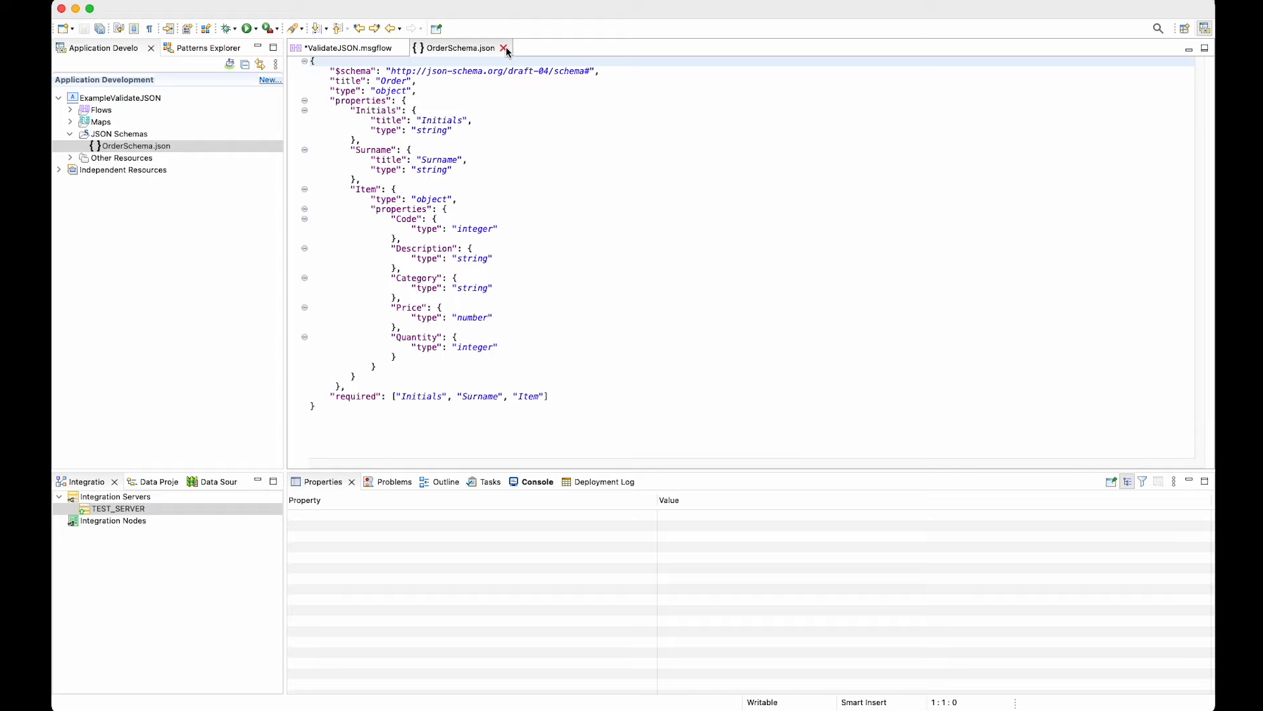
left_click(503, 48)
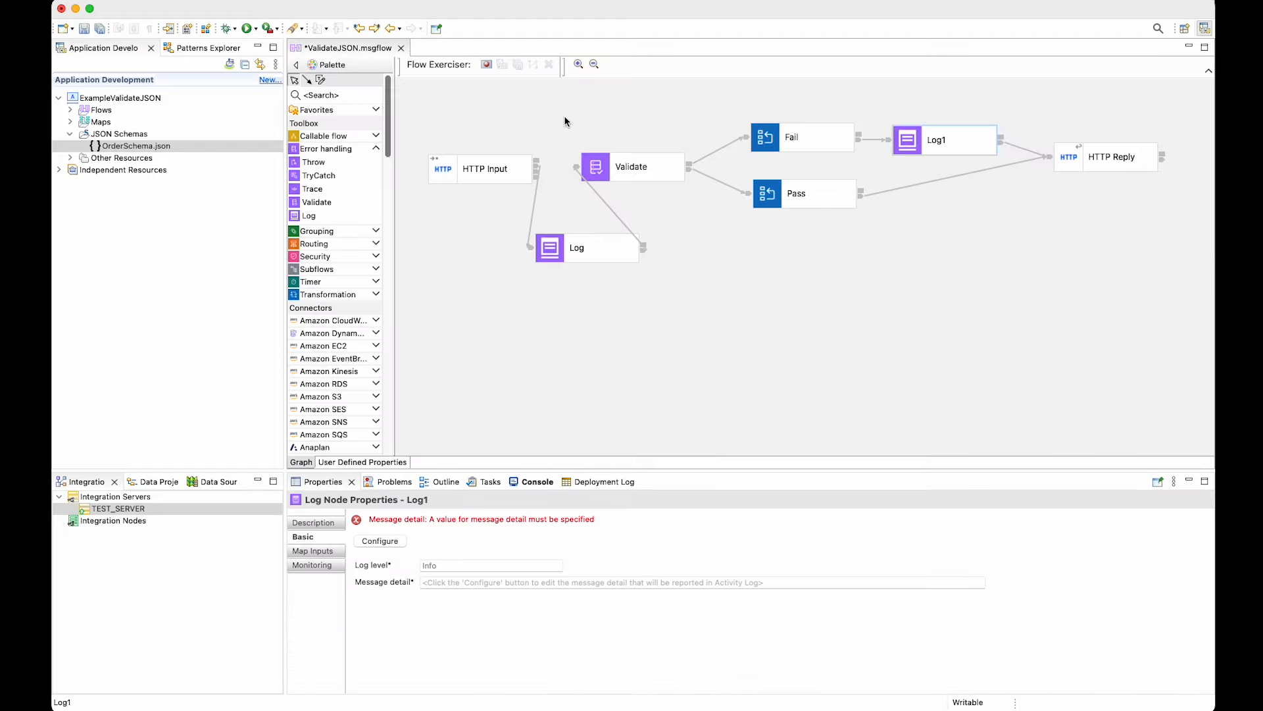
Add an HTTP_Input map input at $InputRoot/JSON/Data with schema OrderSchema.json to the first Log node, and save the flow
left_click(569, 246)
left_click(321, 554)
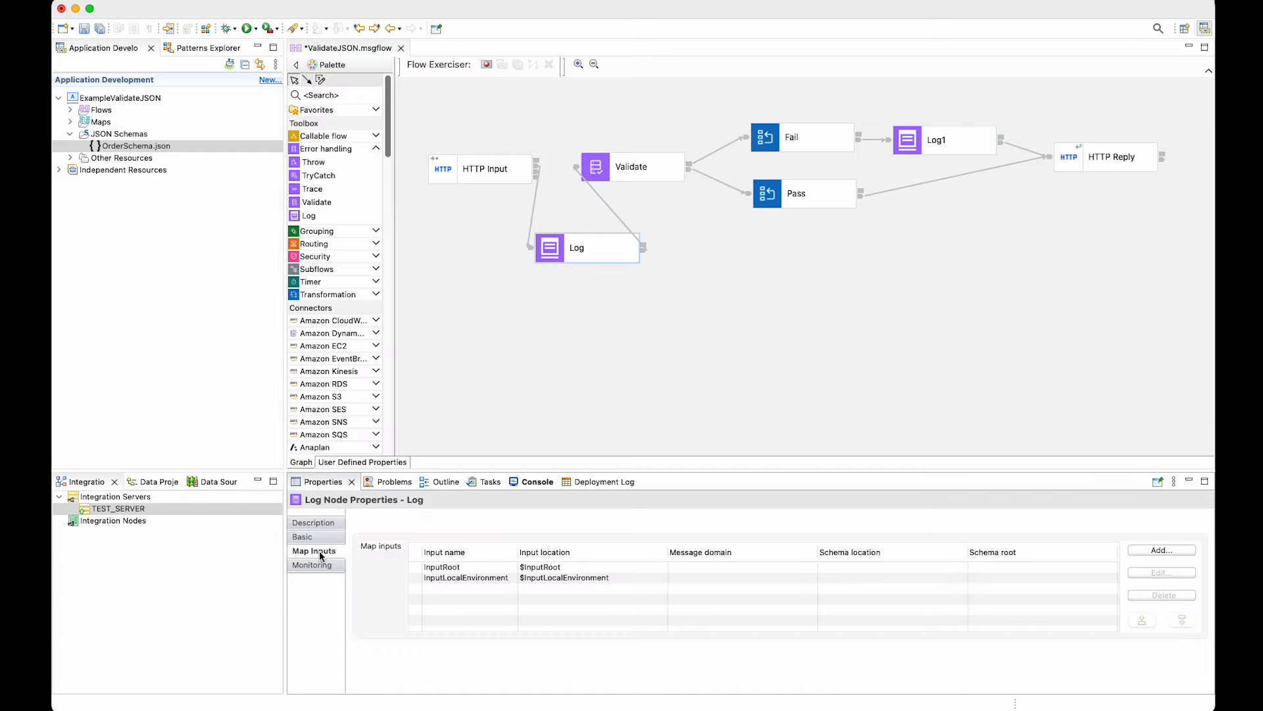
left_click(1162, 550)
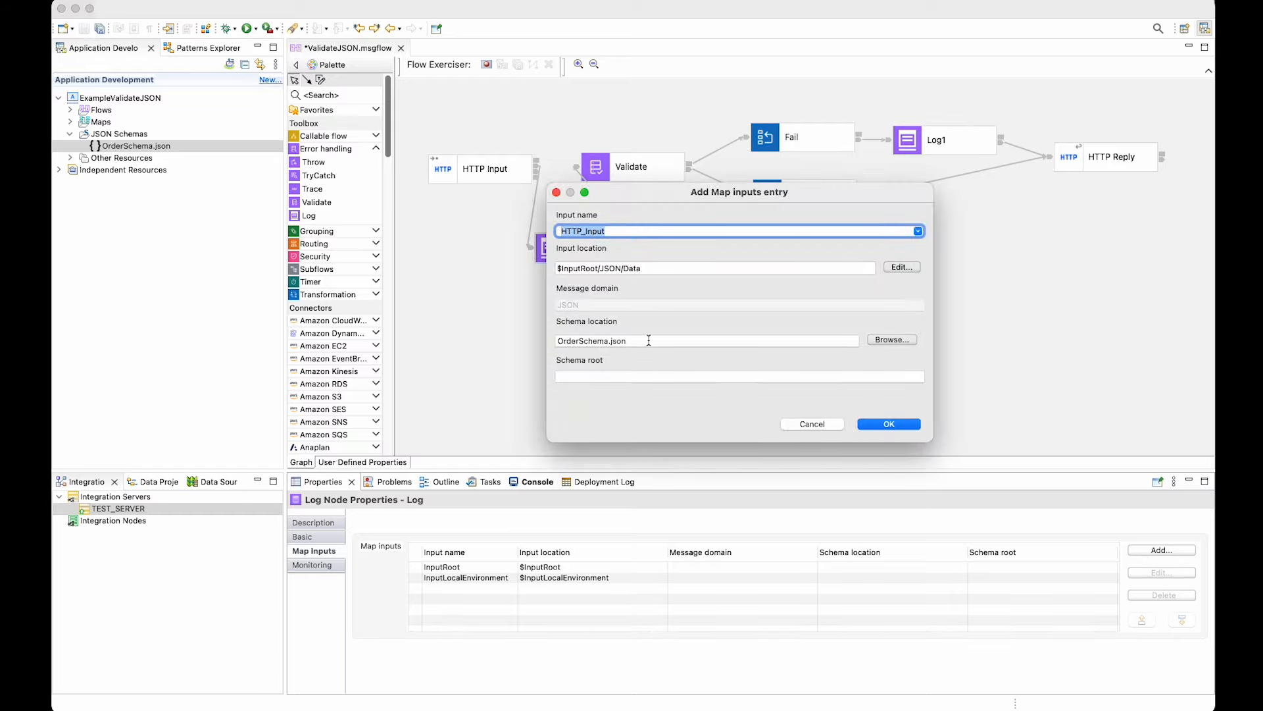
left_click(898, 425)
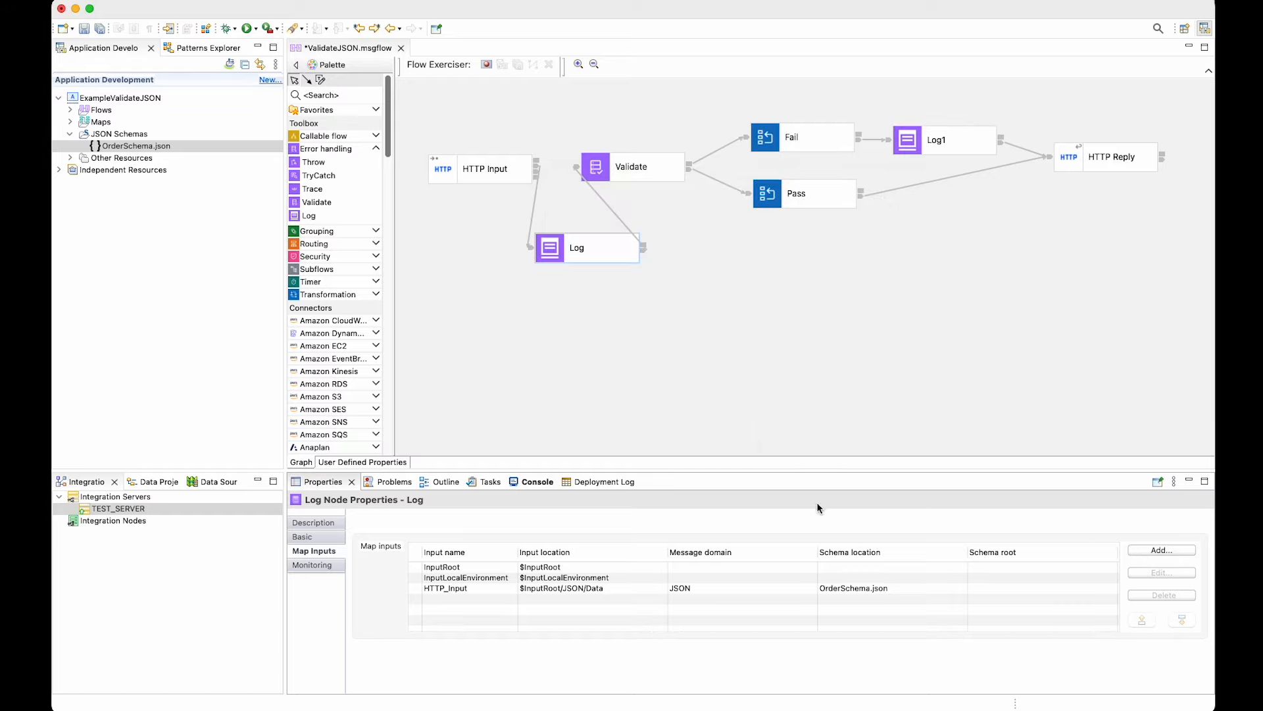
key("super+s")
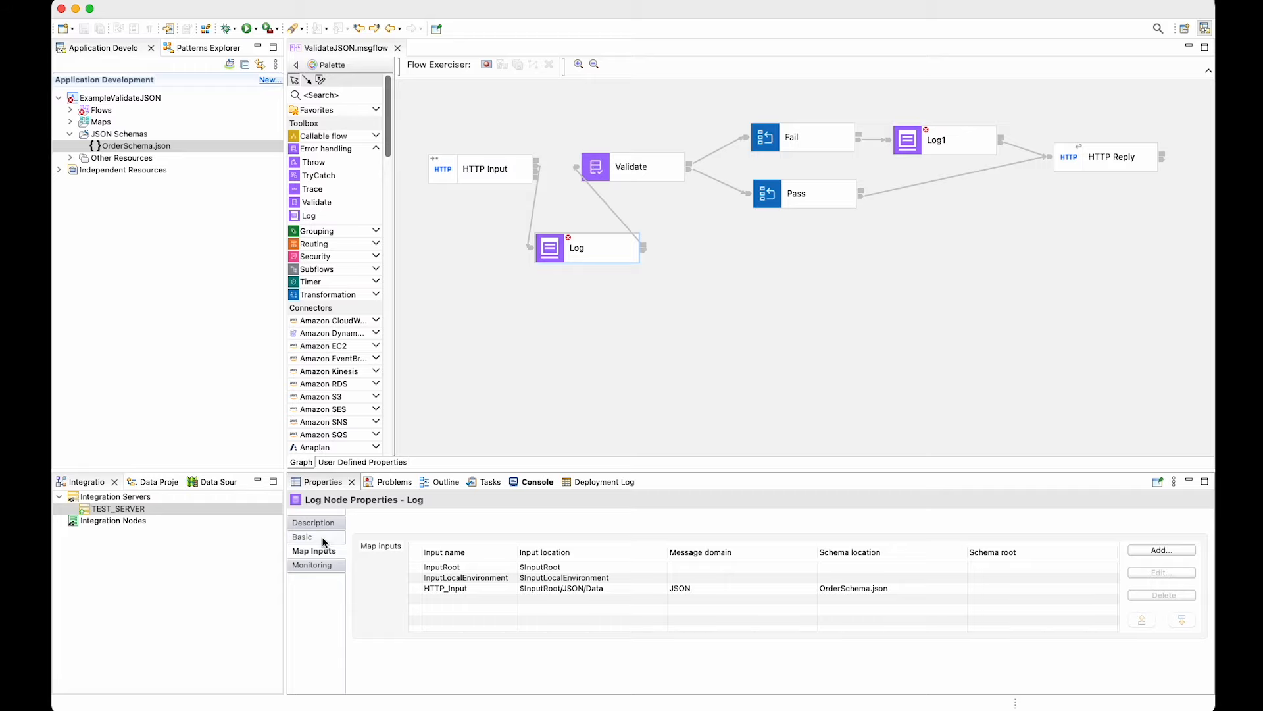
Open the first Log node's message configuration and enter "Received an order in flow" as the message detail
left_click(323, 537)
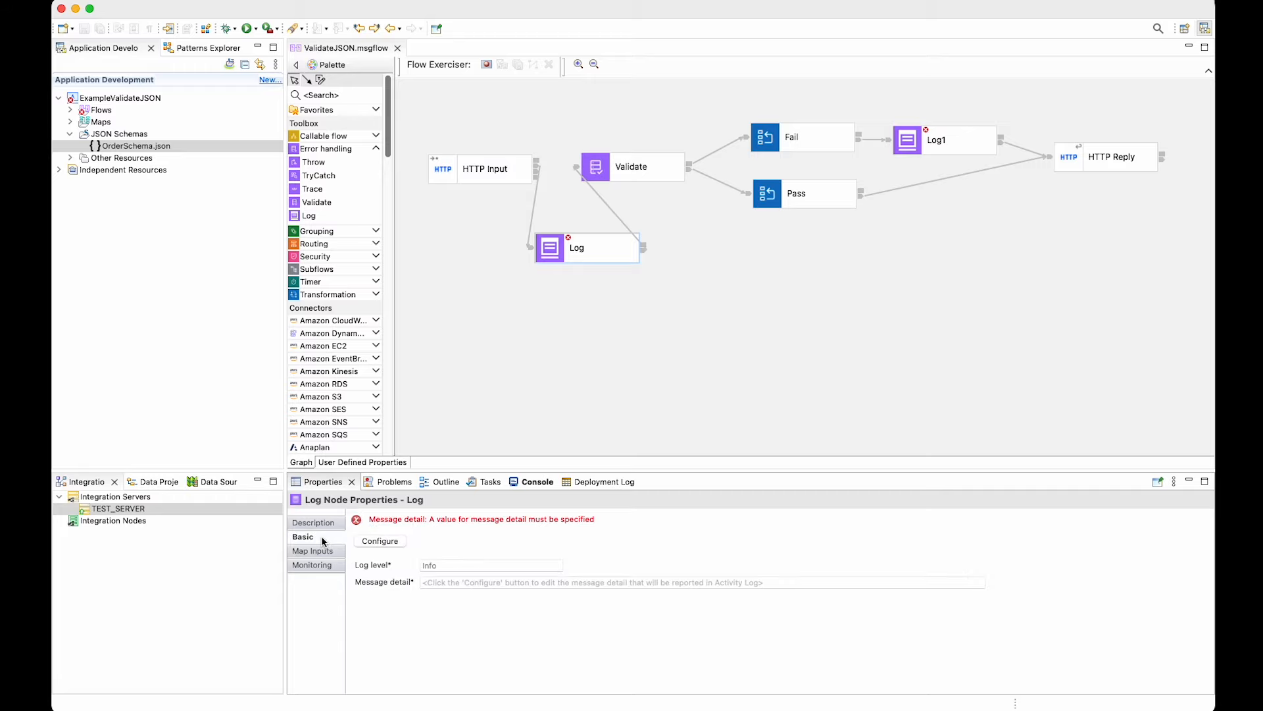
left_click(378, 541)
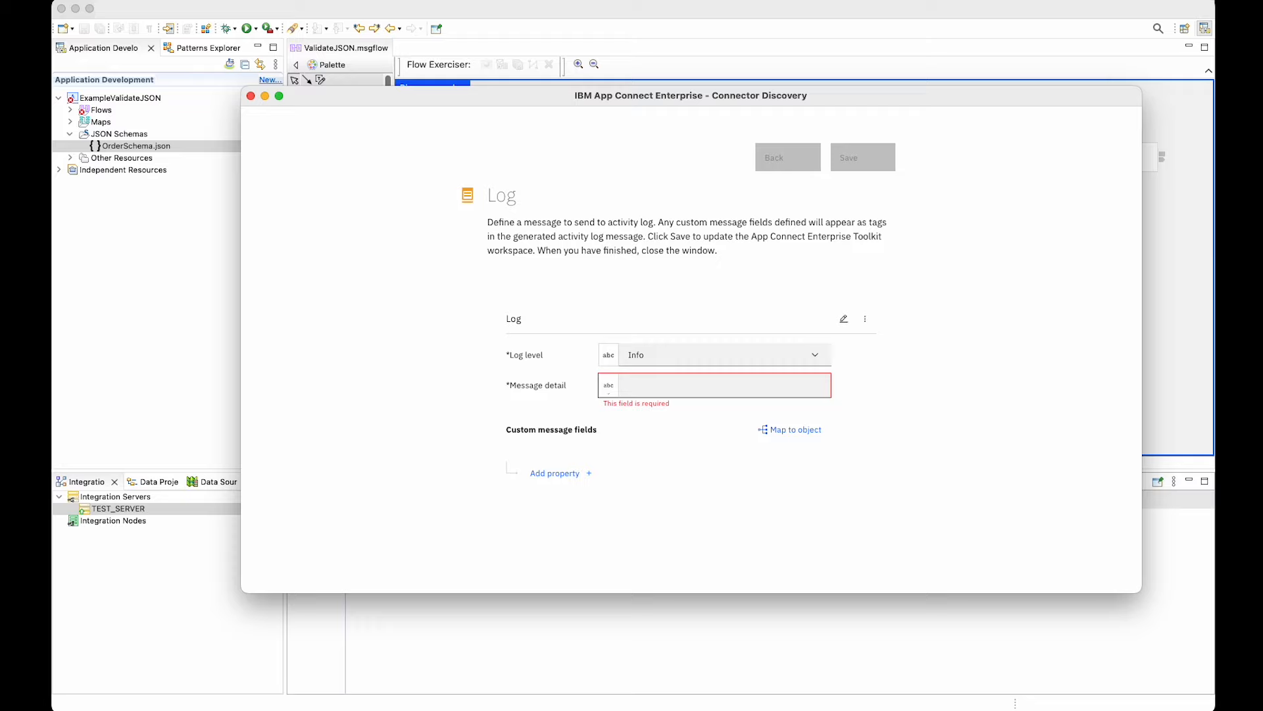
left_click(662, 388)
type("Received")
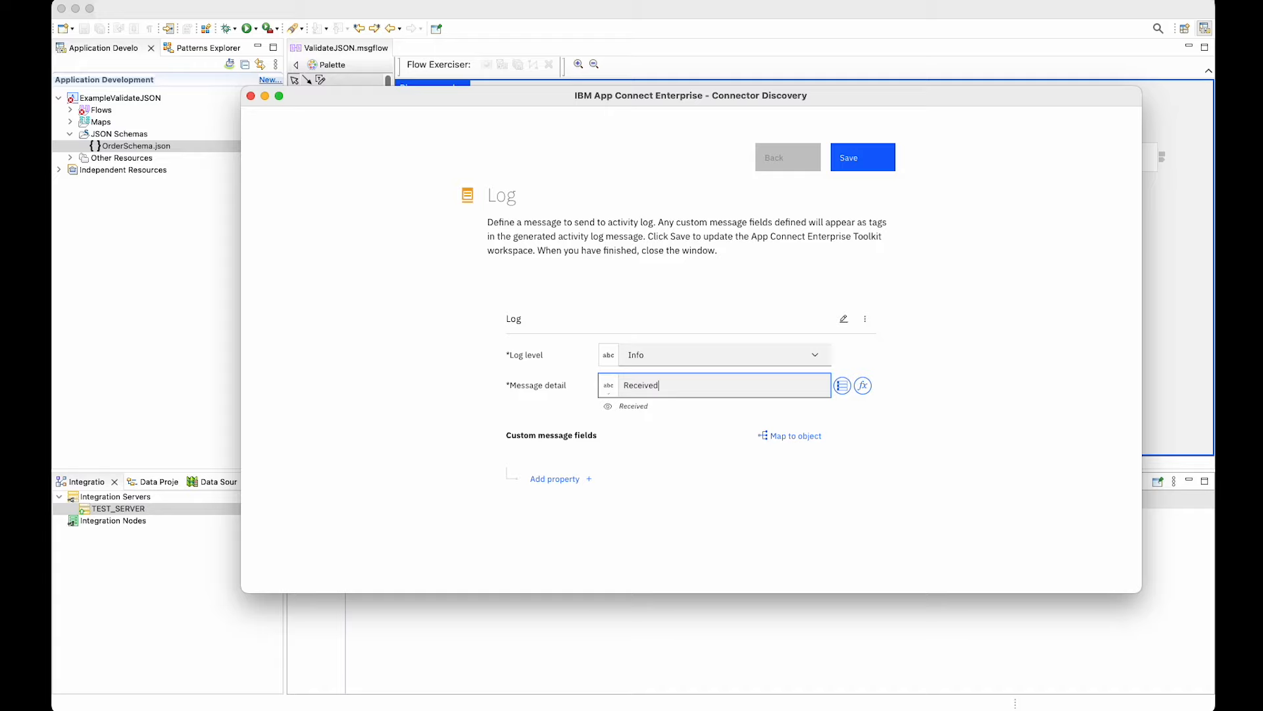
type(" an order in flow")
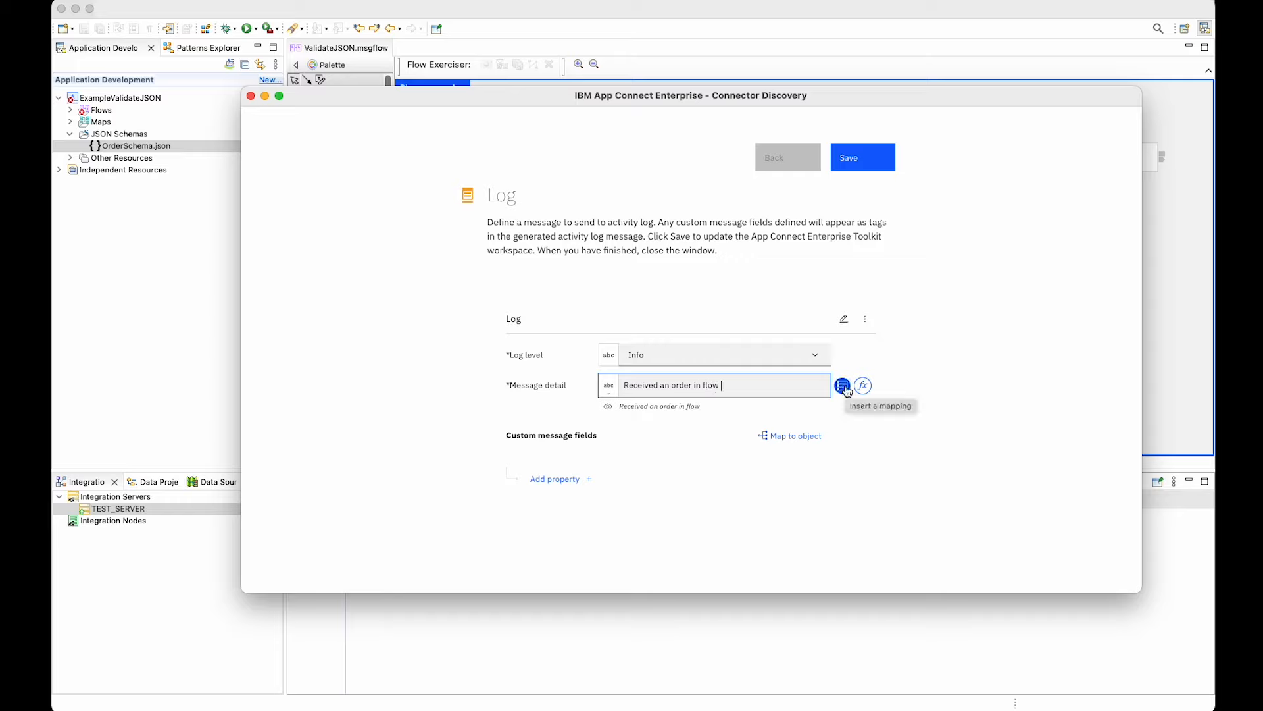
Append the Application name and Flow name mappings from the flow details to the message detail, separated by a slash
left_click(844, 387)
left_click(846, 496)
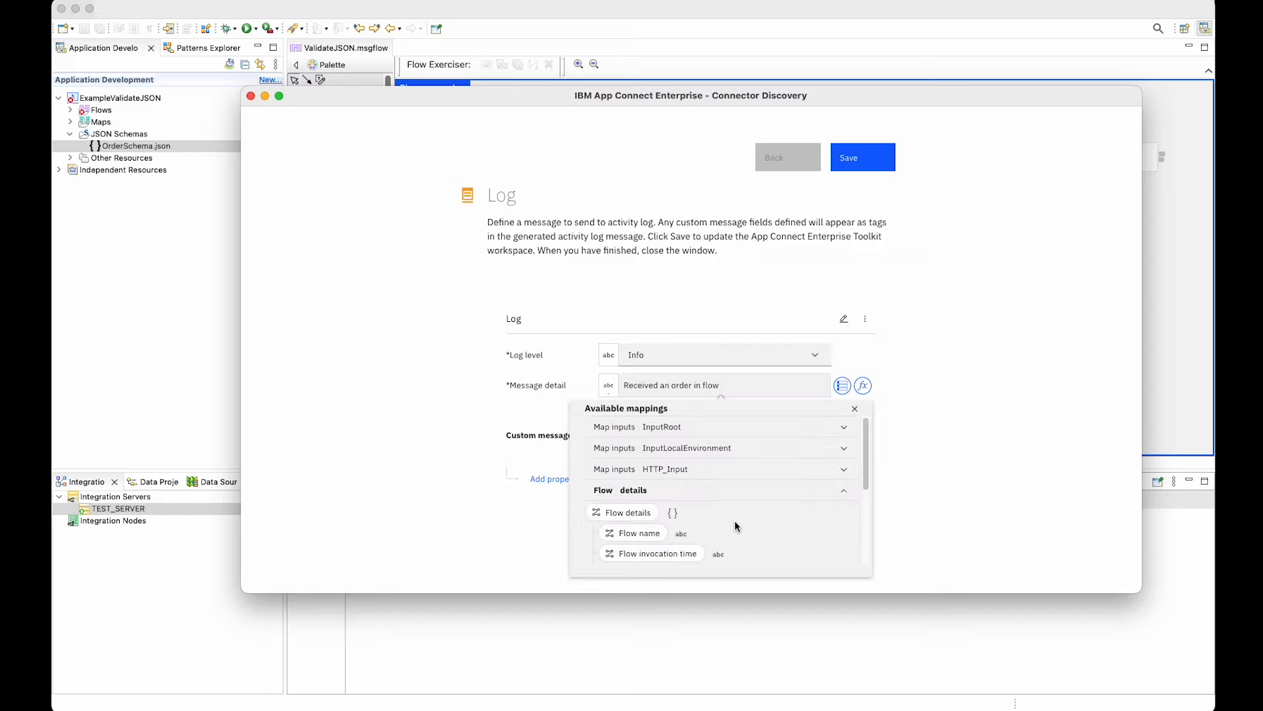
scroll(691, 530, "down", 3)
left_click(679, 538)
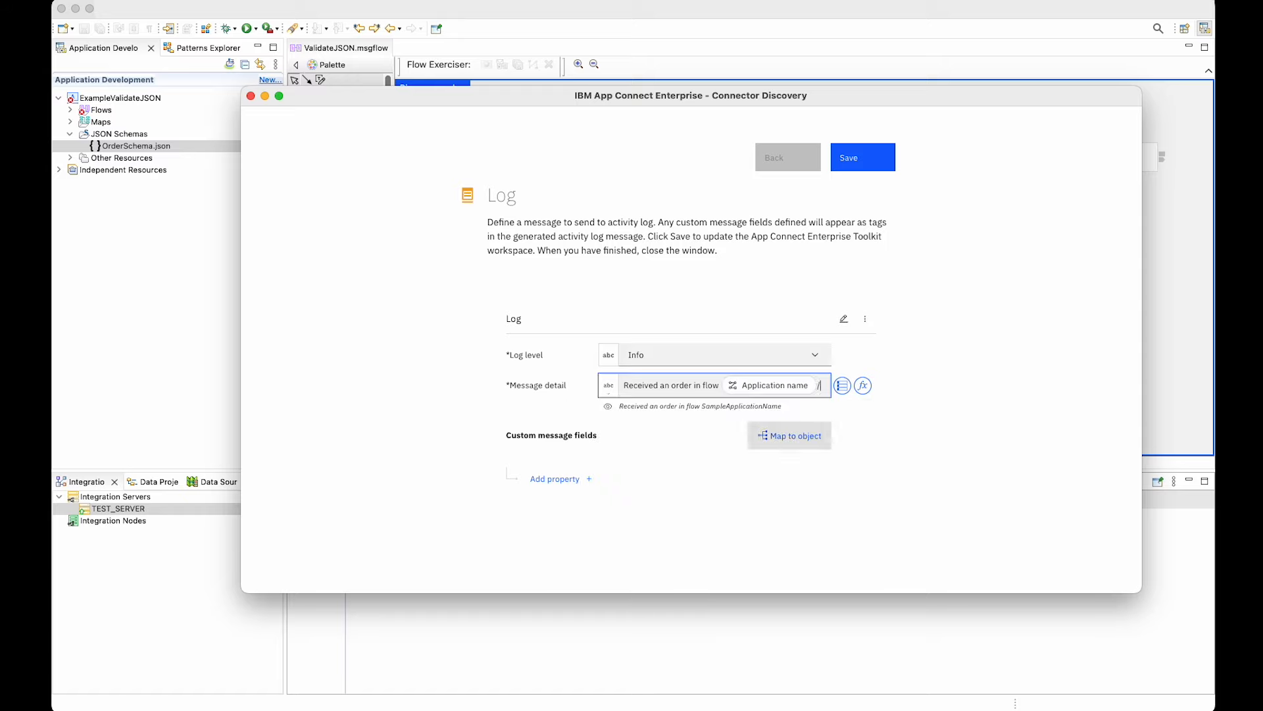
type("/")
left_click(843, 386)
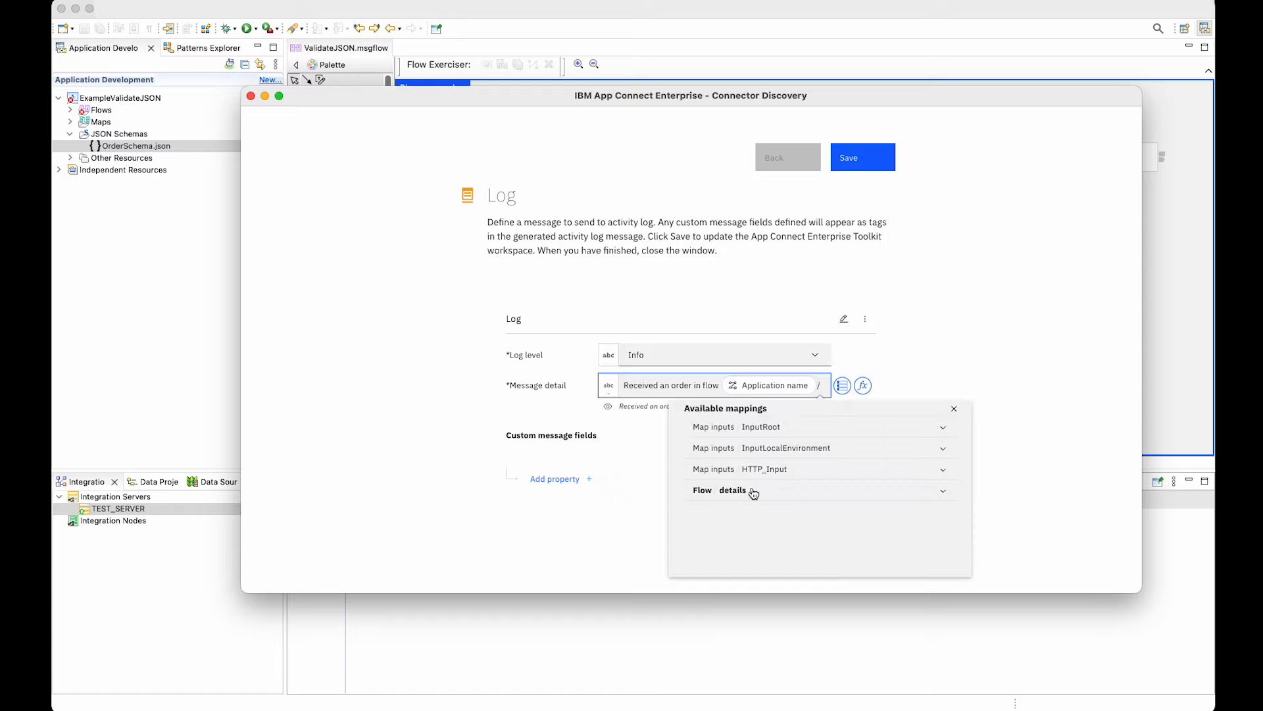
left_click(944, 493)
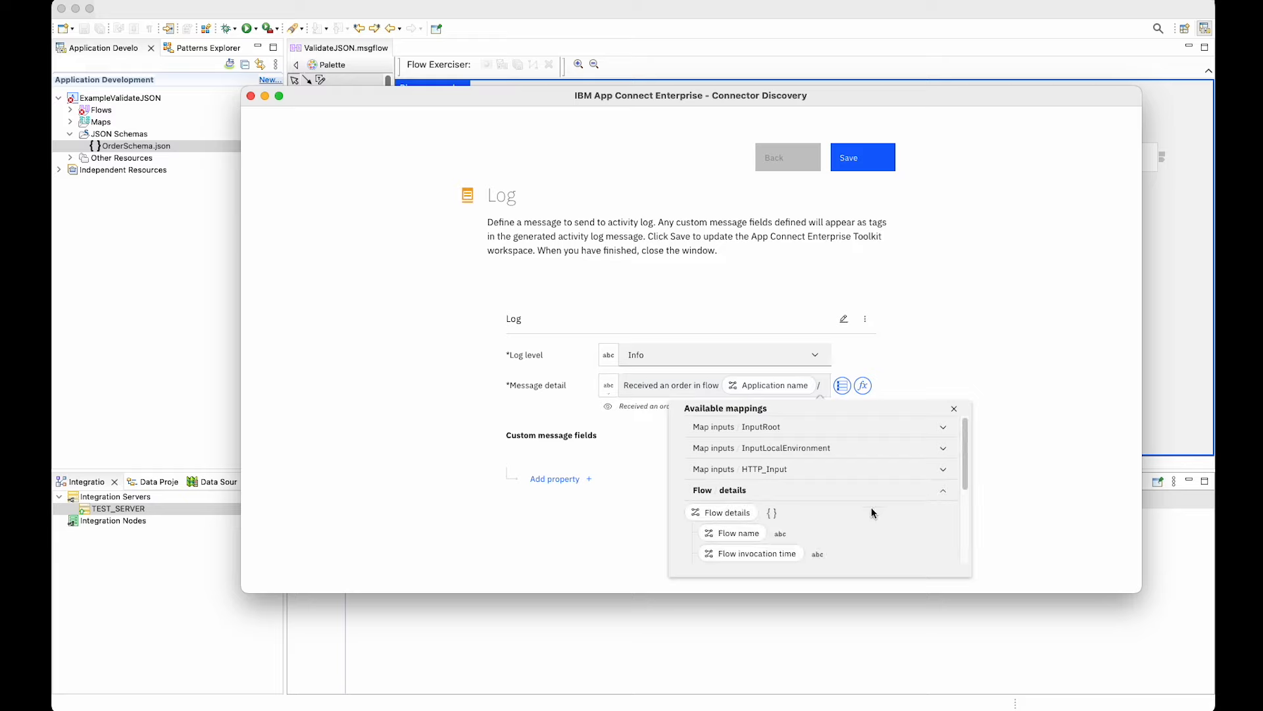
left_click(749, 540)
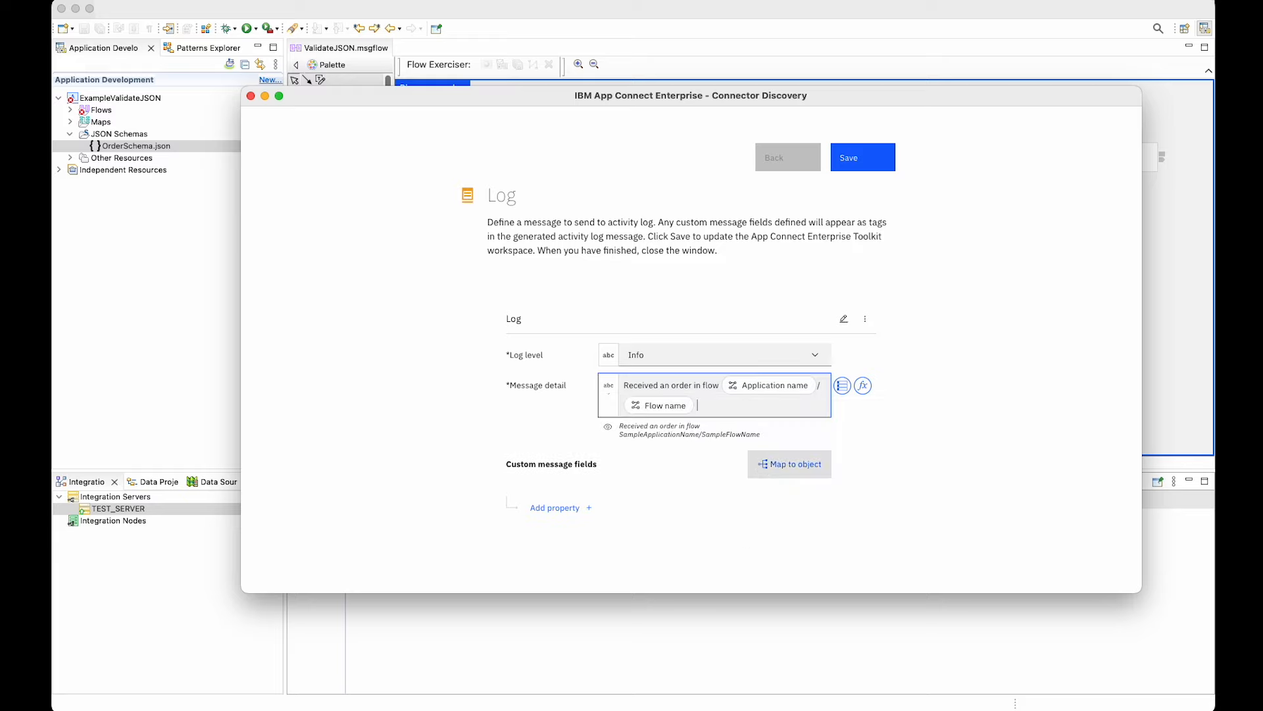
Extend the message detail with "at" followed by the Flow invocation time mapping
type("at")
left_click(841, 389)
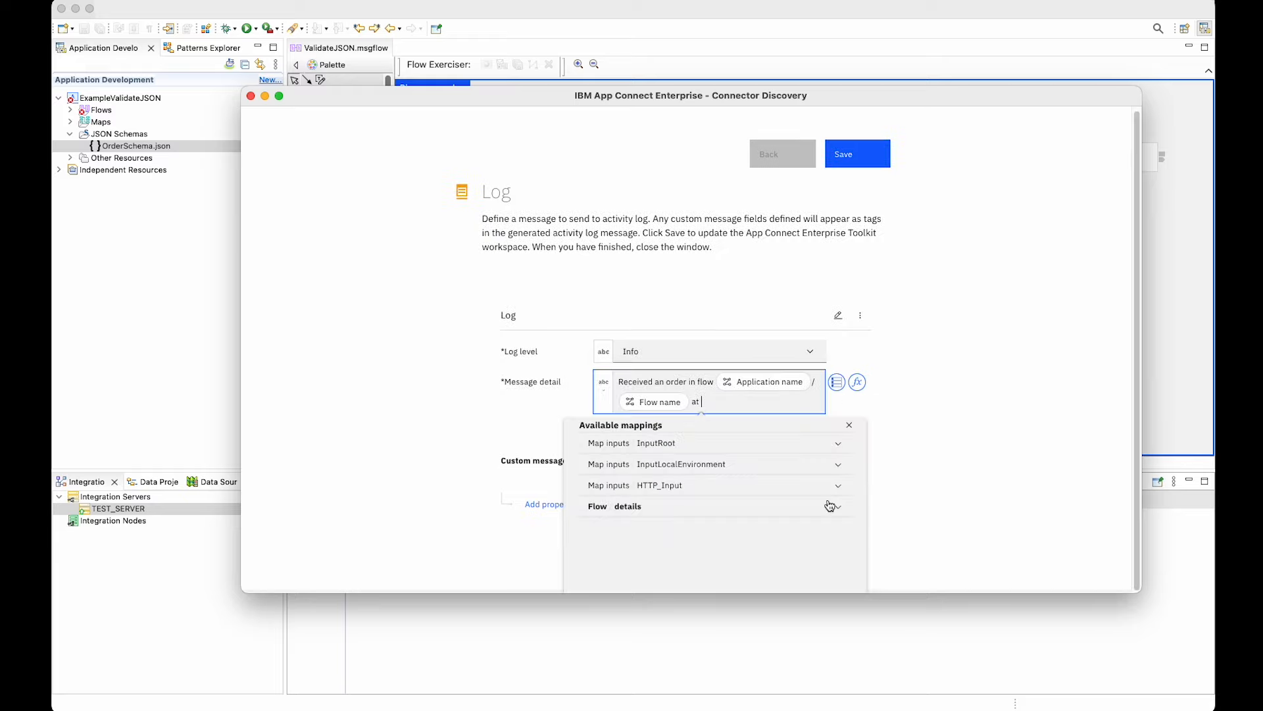
left_click(836, 509)
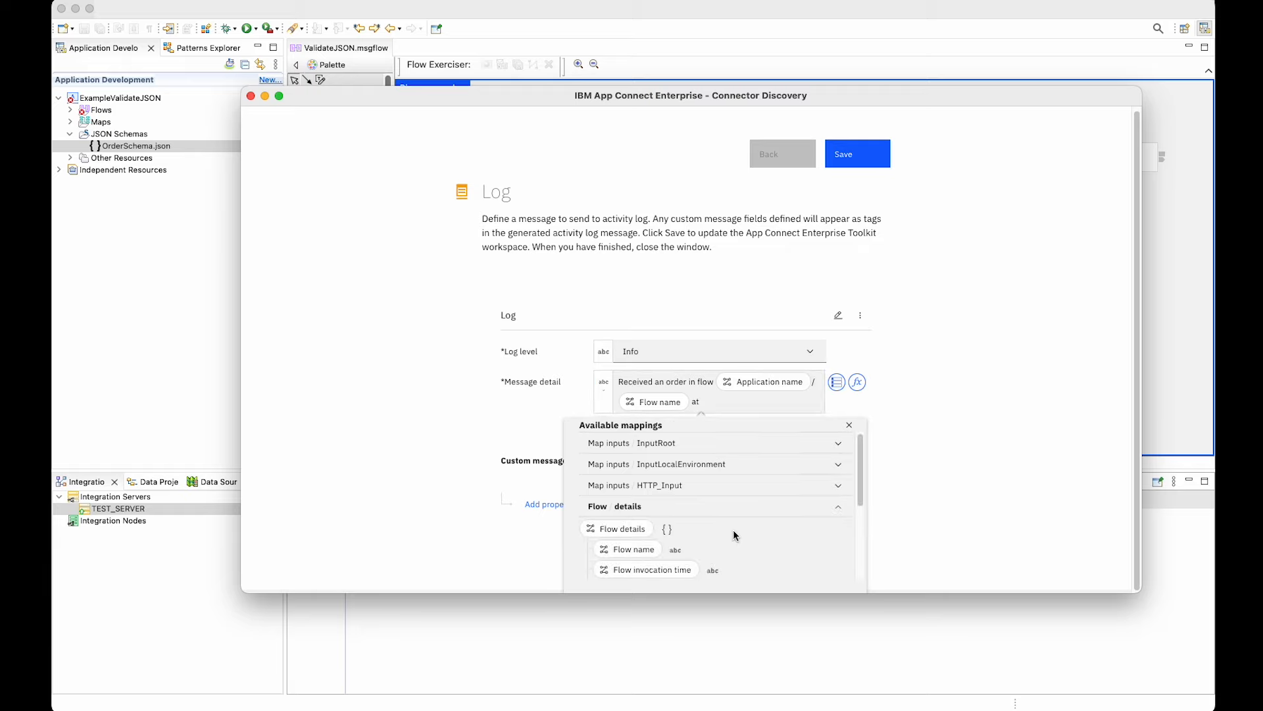
scroll(733, 529, "down", 1)
left_click(665, 538)
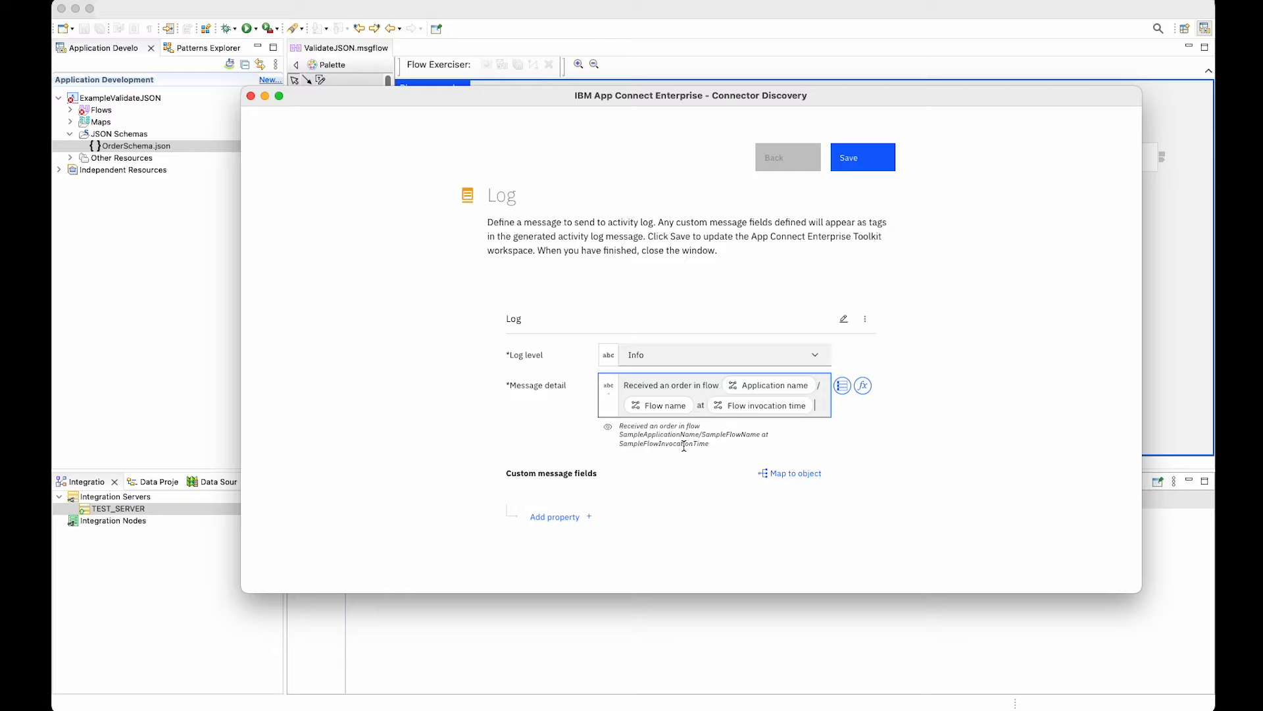
Add a custom message field named Order and map it to the Order object of the HTTP_Input map input
left_click(589, 517)
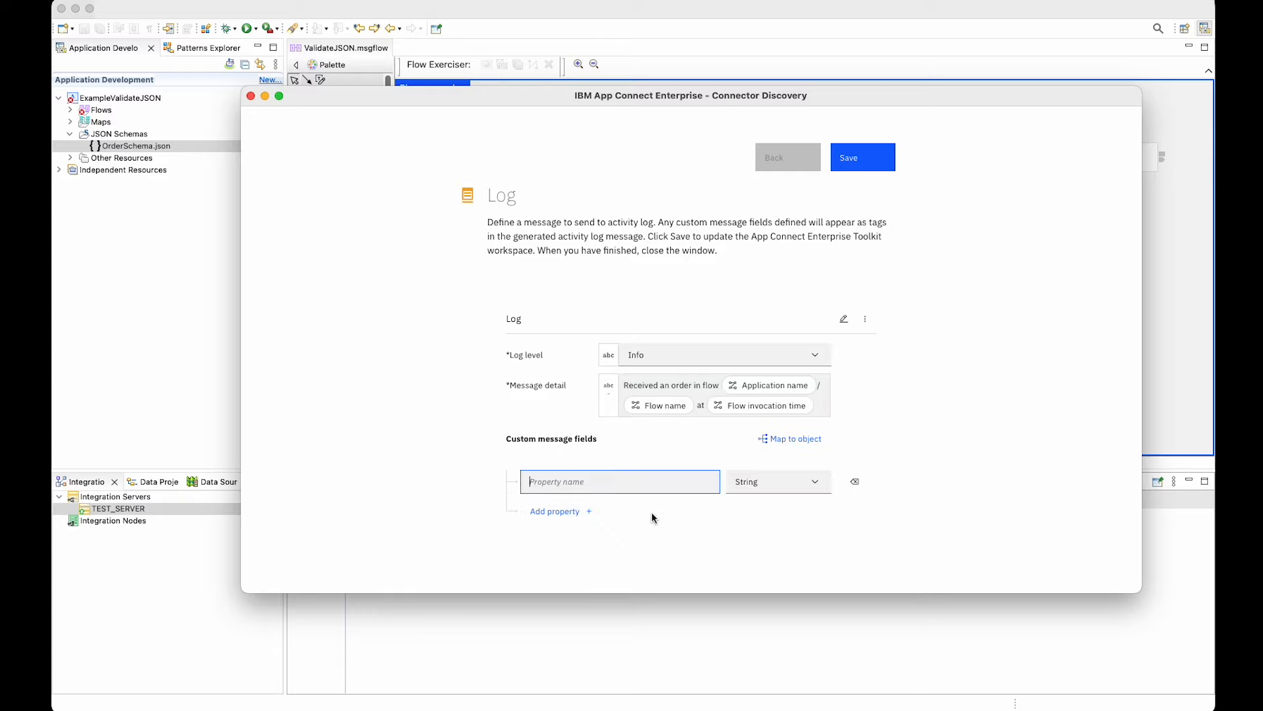
type("Order")
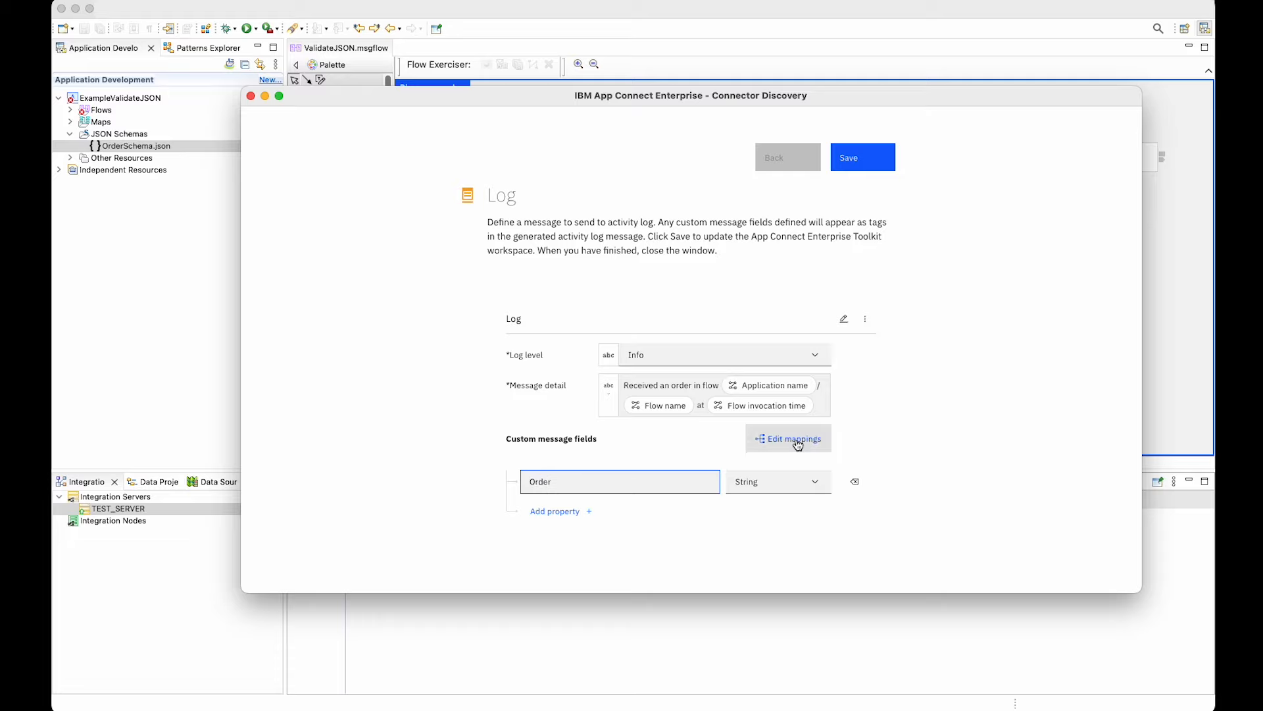
left_click(794, 440)
left_click(842, 470)
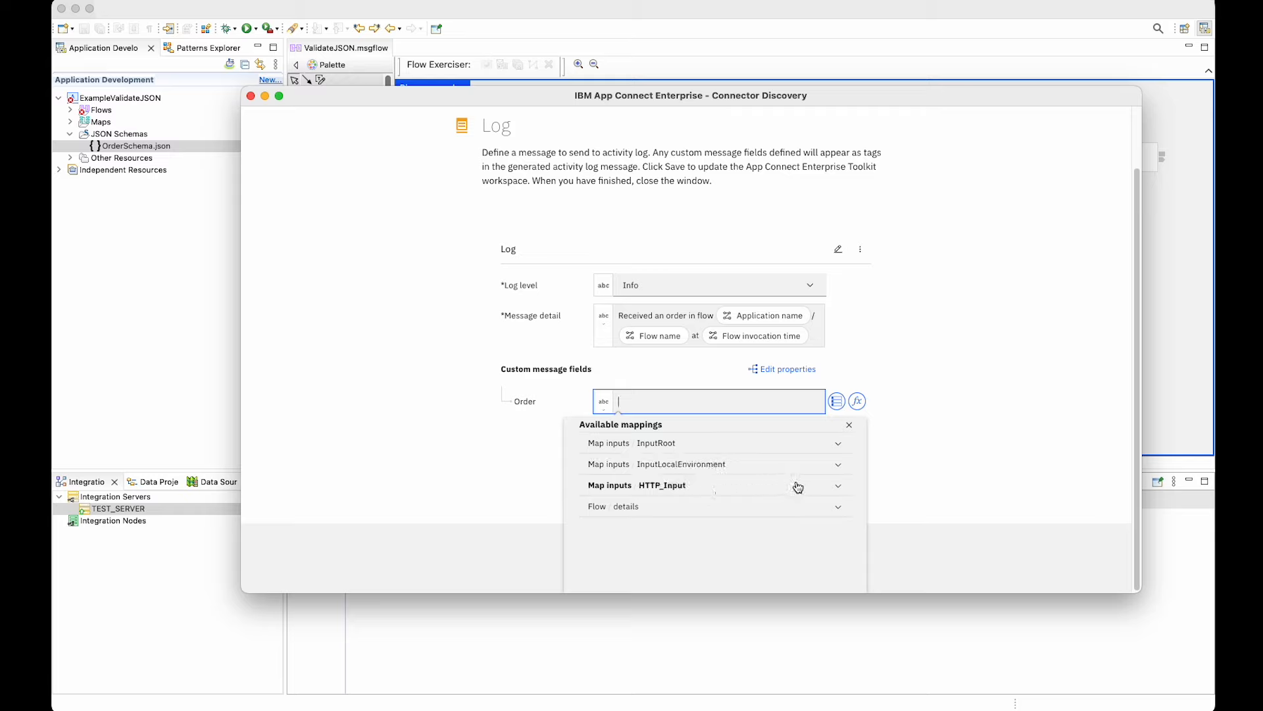
left_click(838, 487)
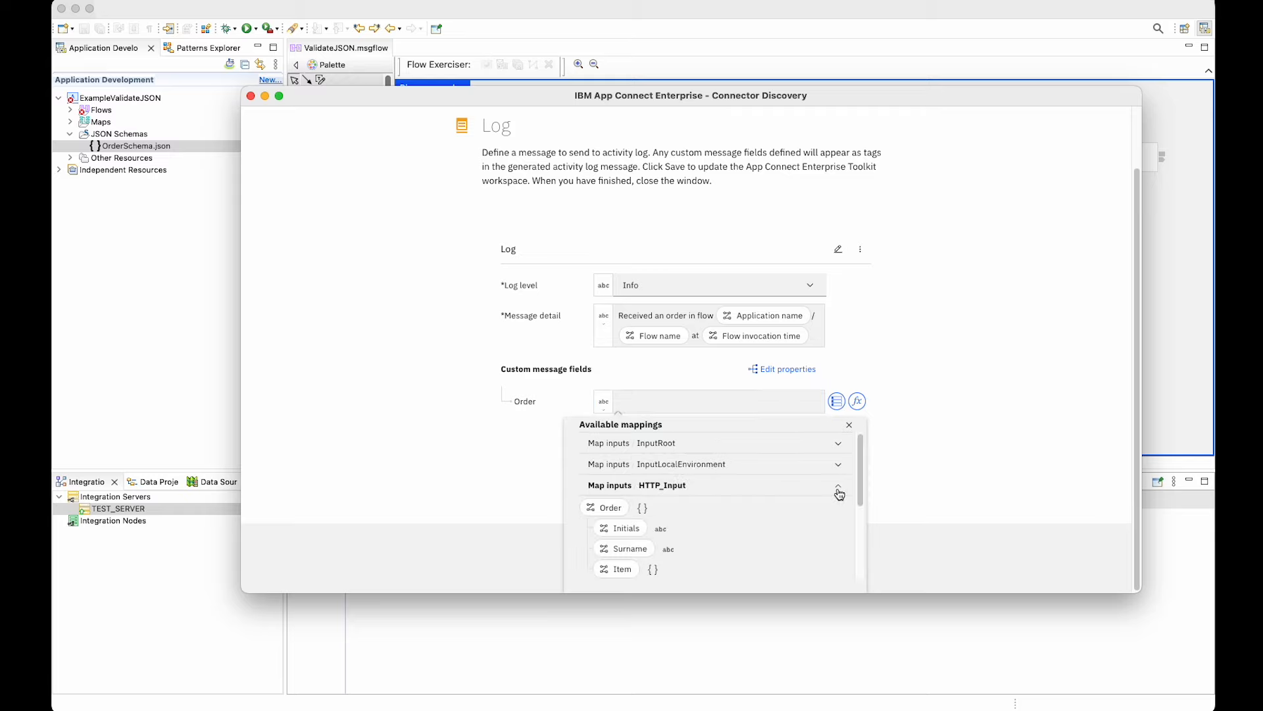
left_click(603, 509)
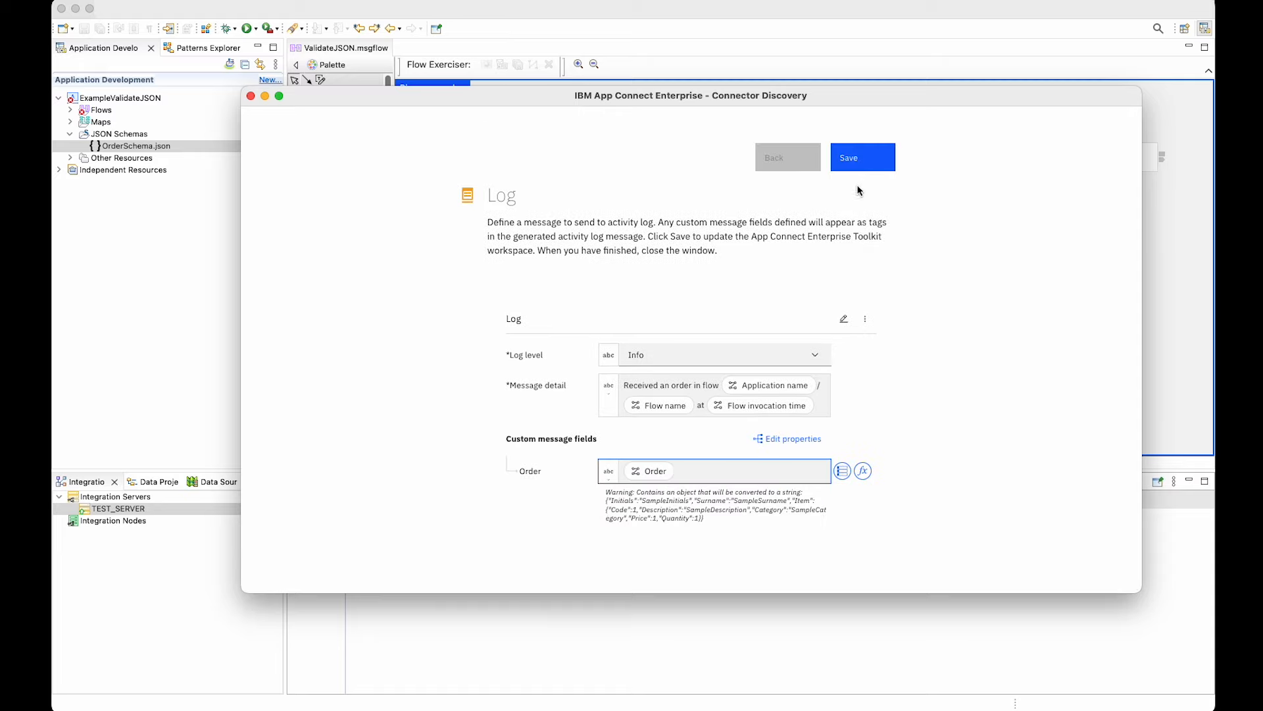
Save the first Log node's message configuration, close its window, and save the message flow
left_click(870, 165)
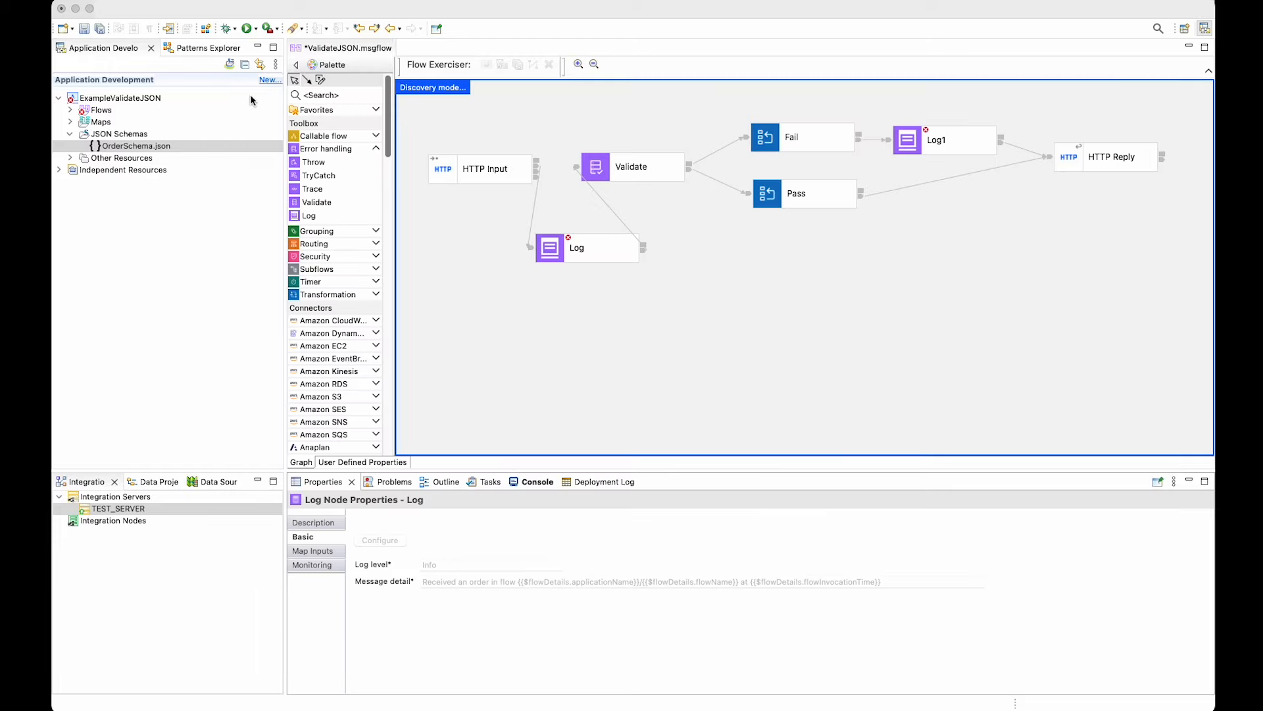
left_click(251, 97)
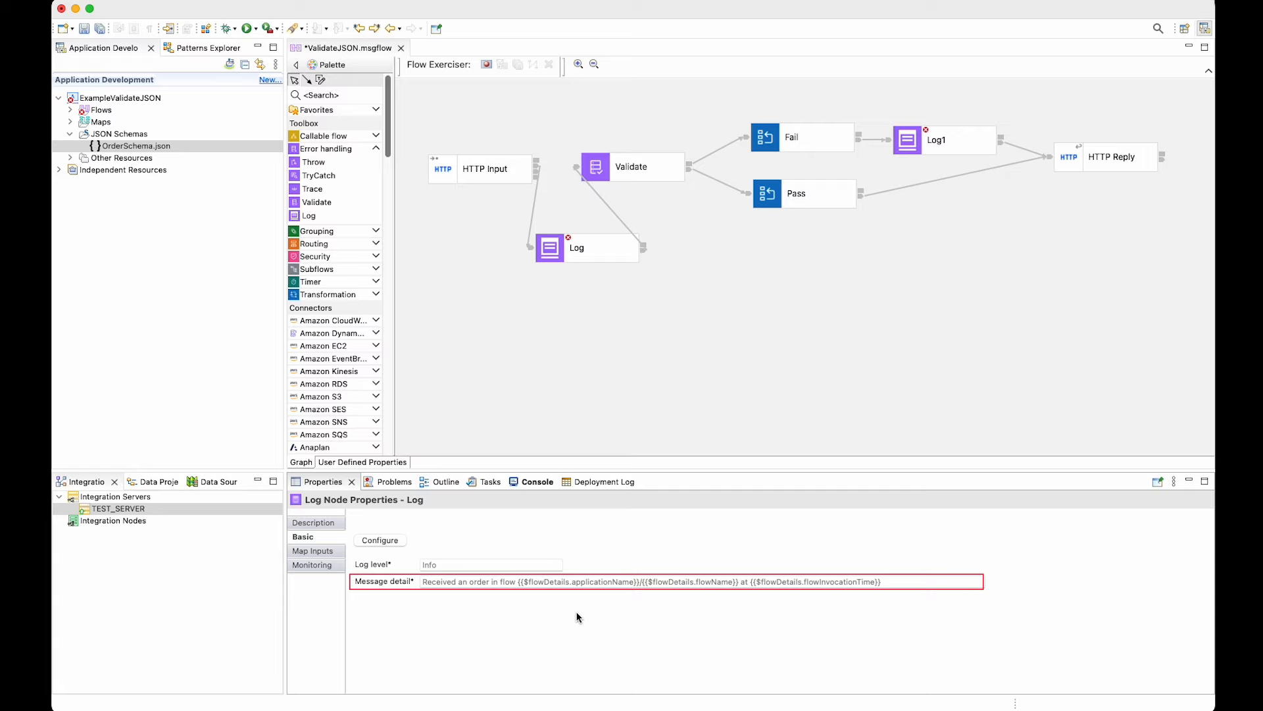
key("super+s")
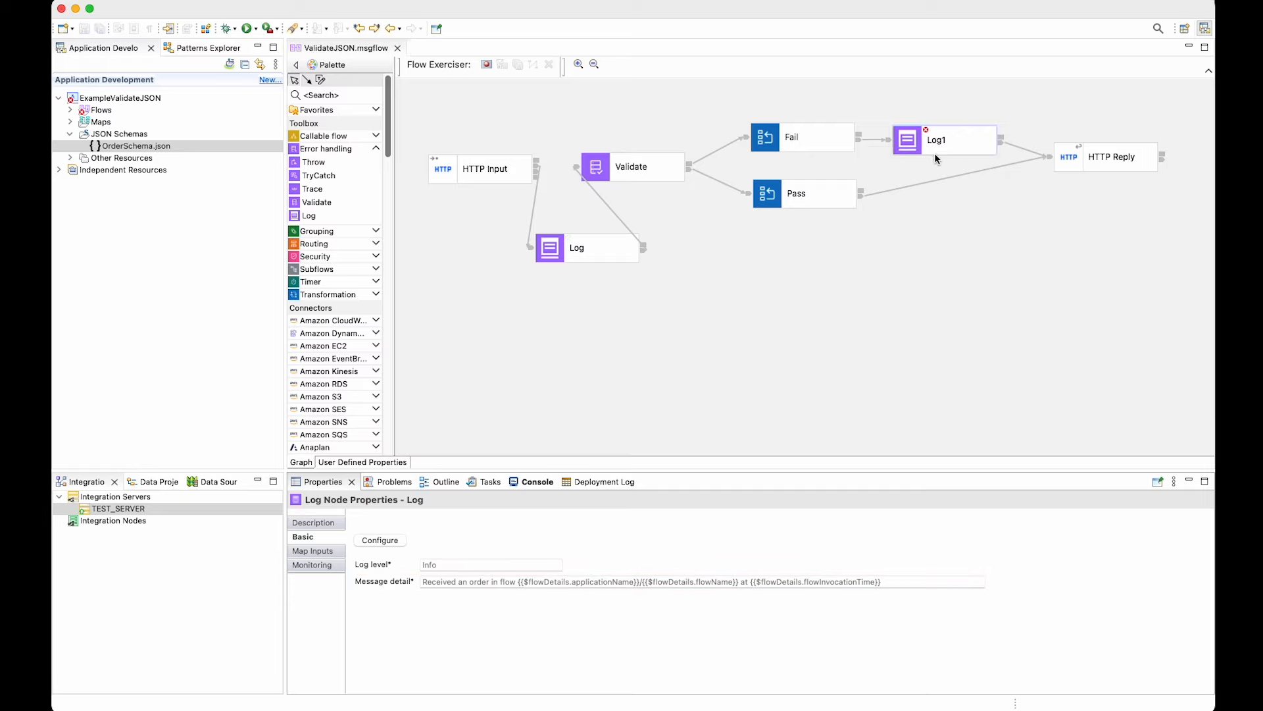
Add an ExceptionList map input at $ExceptionList to the Log1 node, and save the flow
left_click(965, 137)
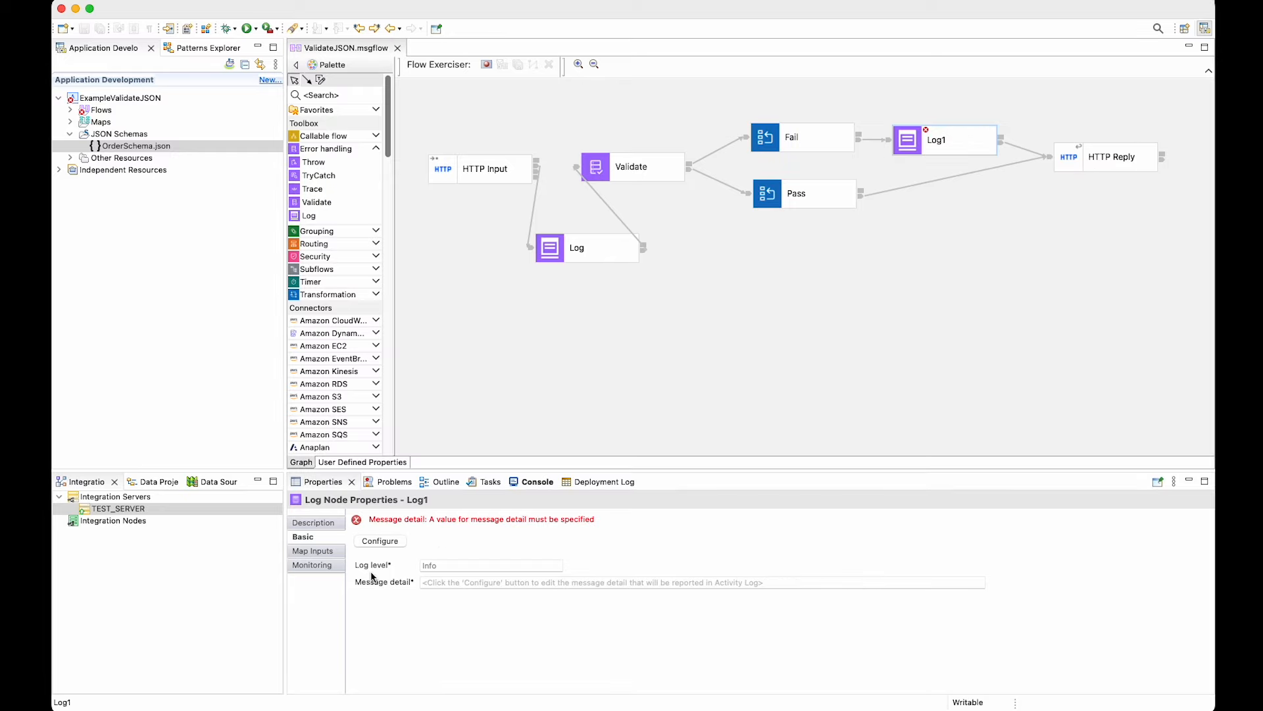
left_click(326, 555)
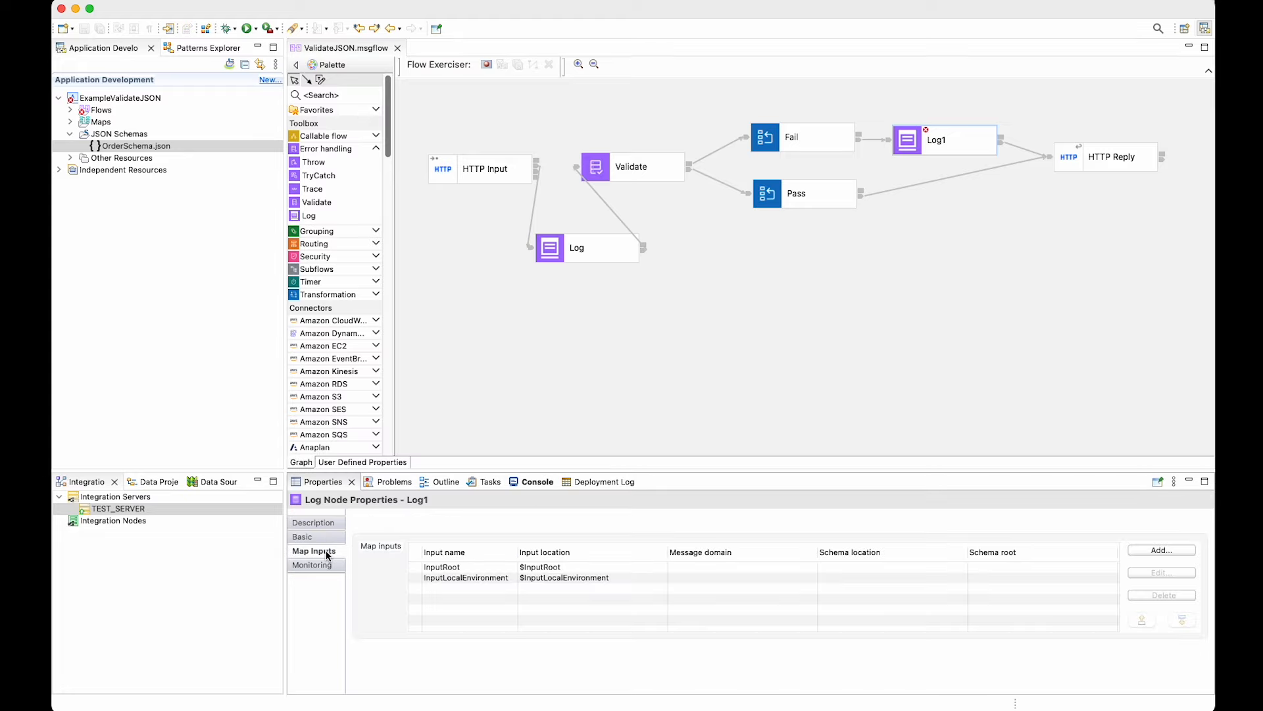
left_click(1163, 550)
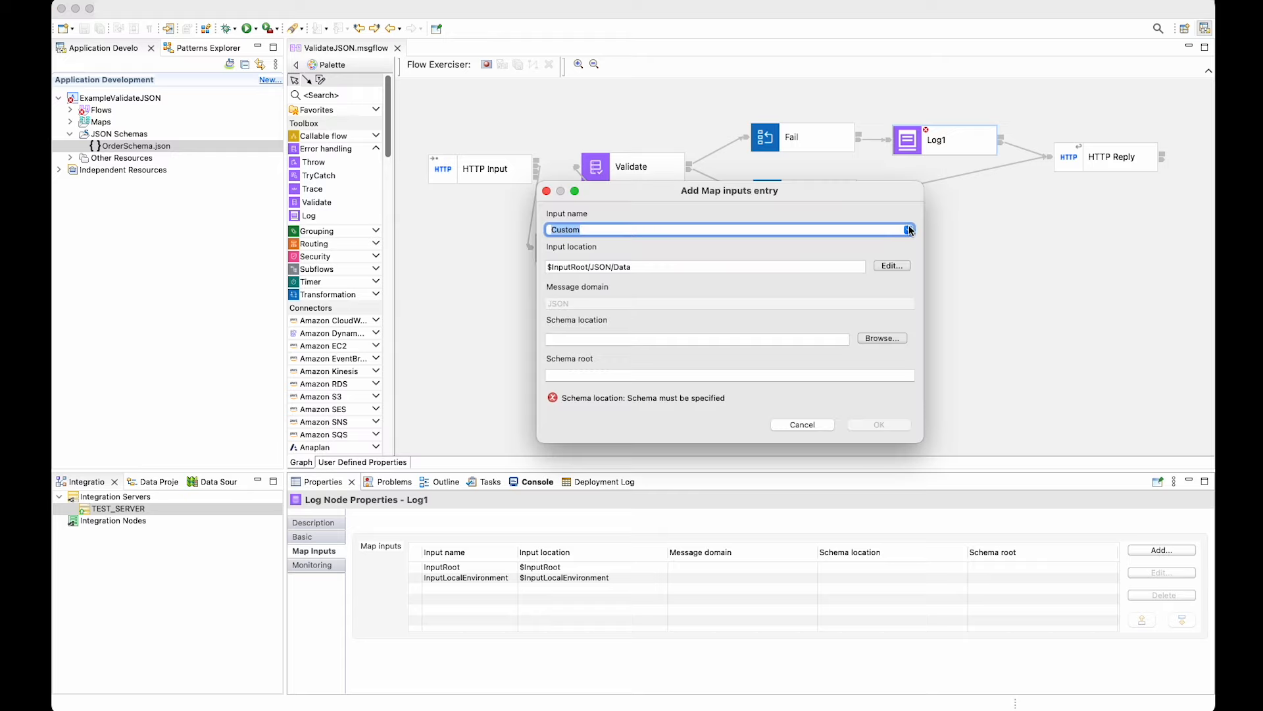
left_click(862, 228)
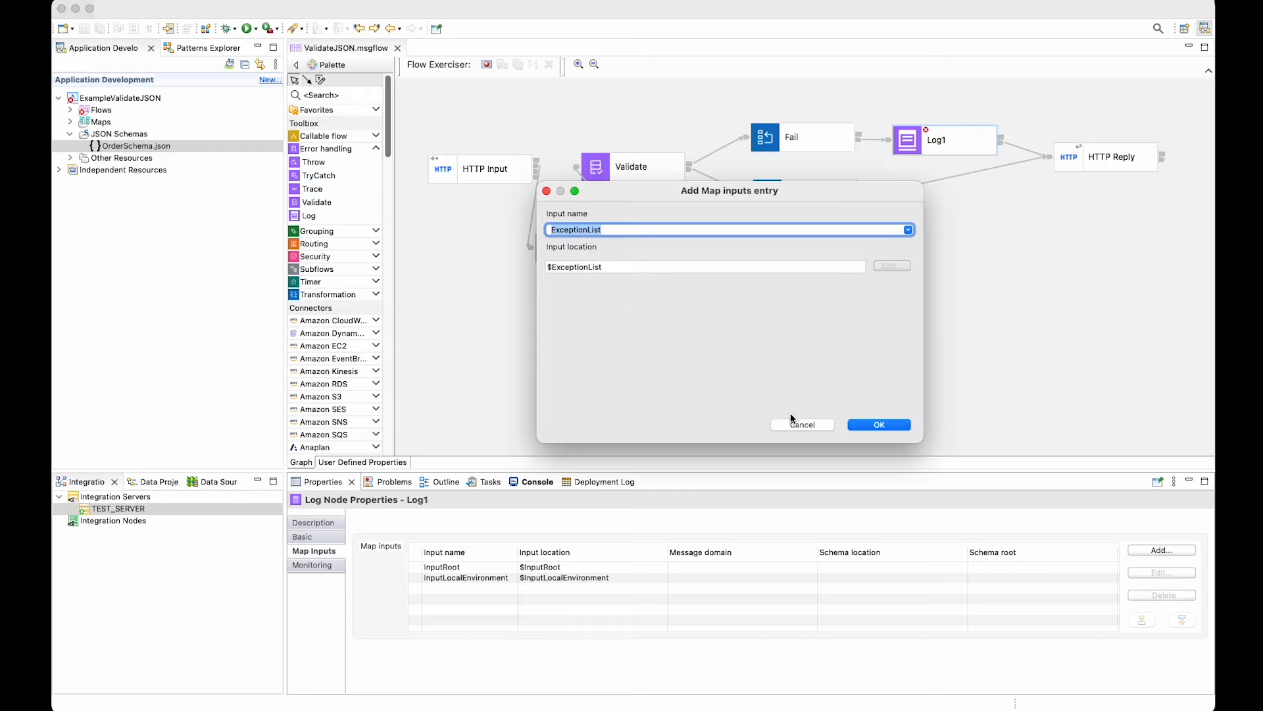
left_click(878, 427)
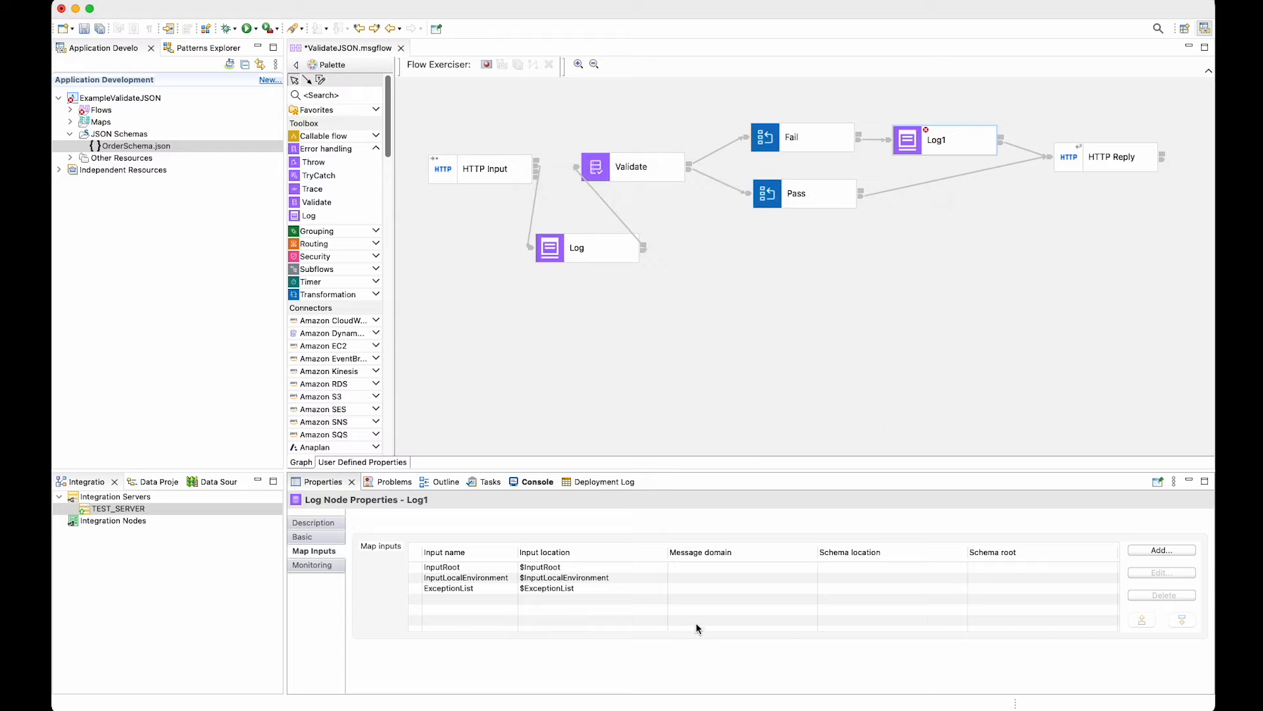
key("super+s")
Configure Log1's message detail as "An error occurred while validating the message in flow" followed by the Flow name mapping
left_click(315, 537)
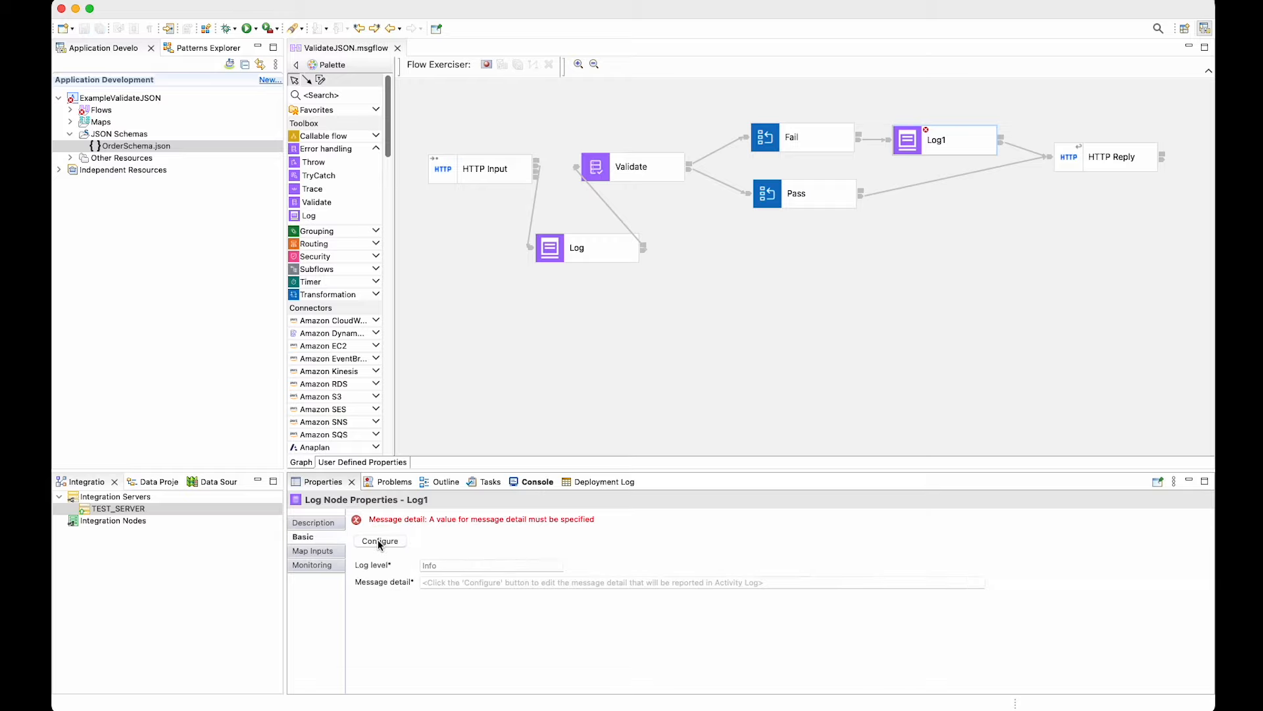
left_click(379, 540)
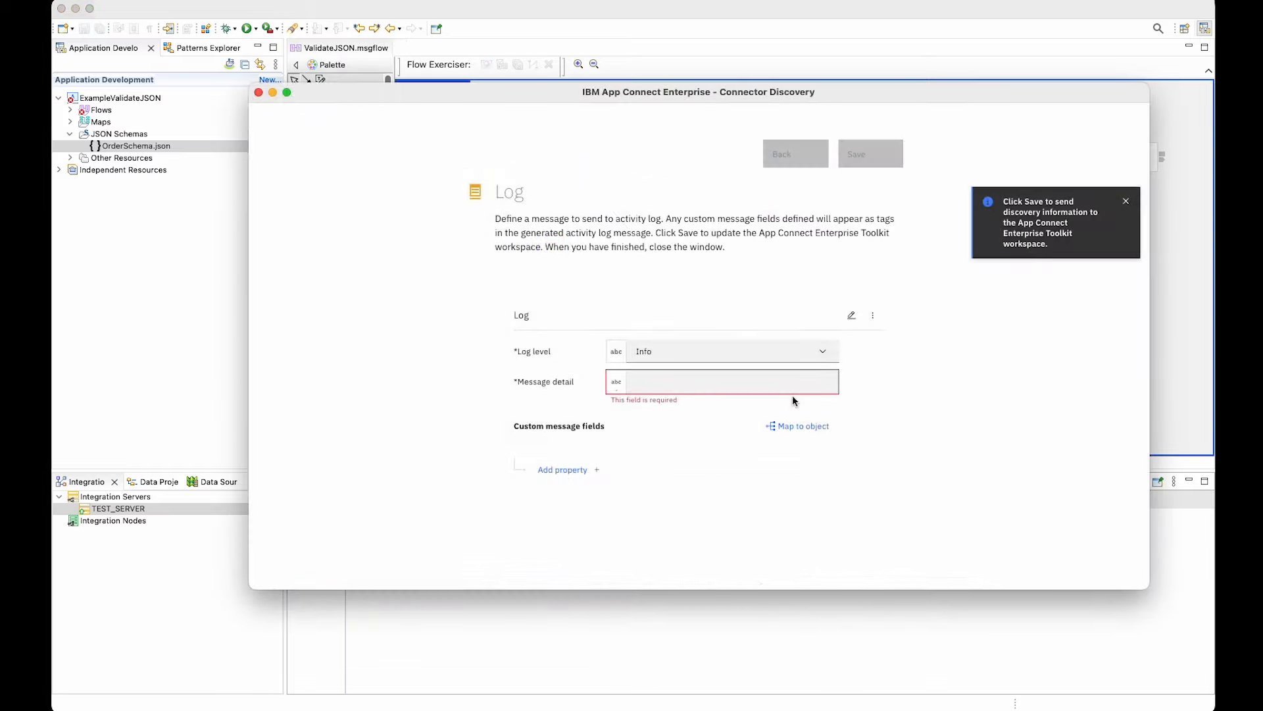
left_click(673, 383)
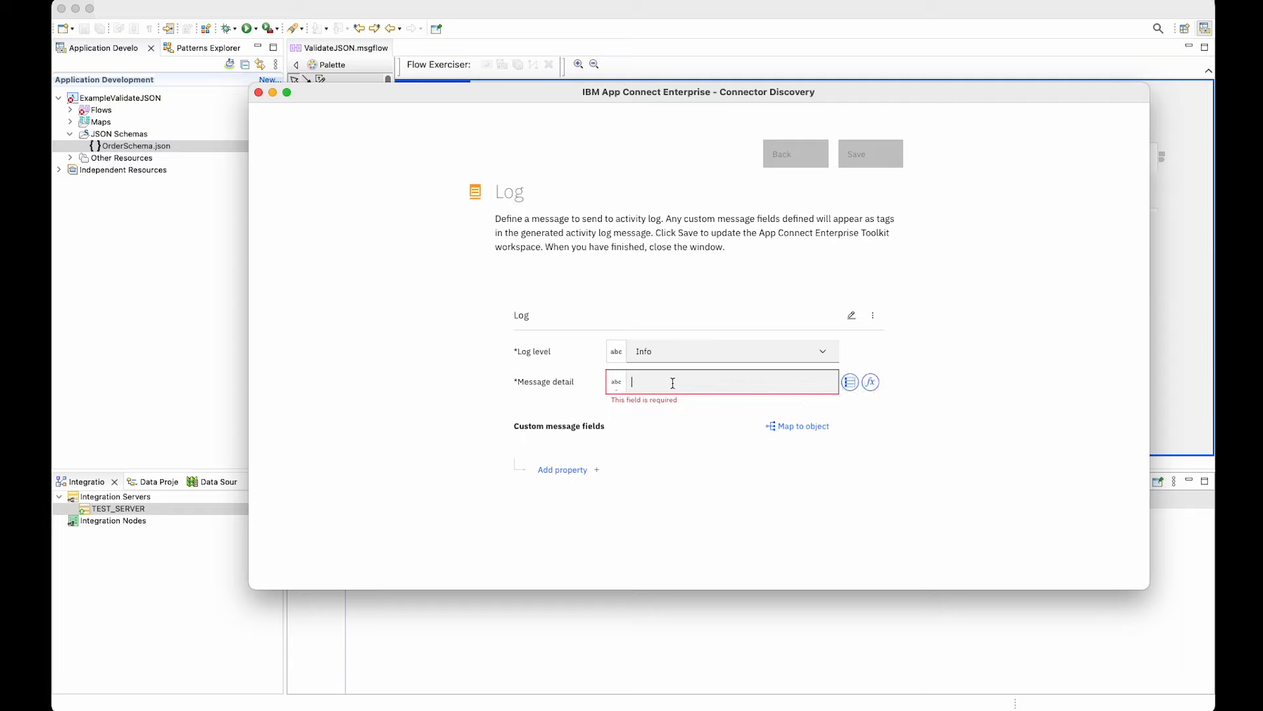
type("An error o")
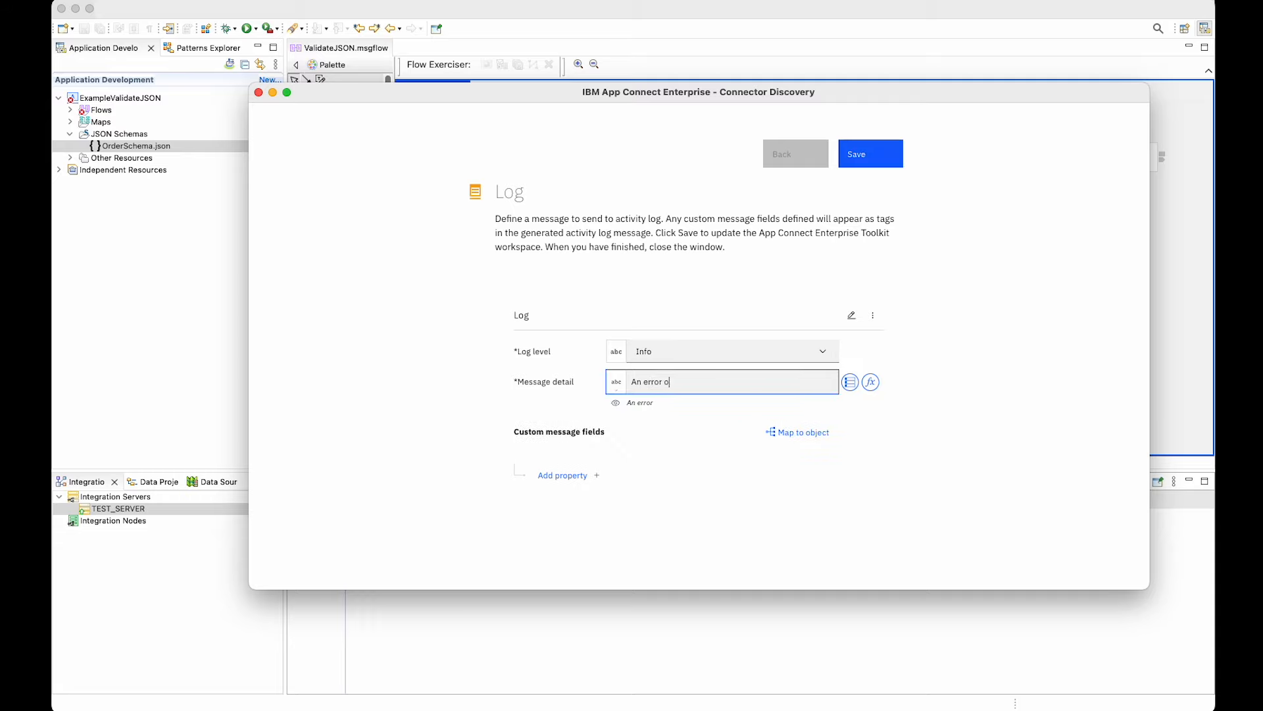
type("ccurred while validating the")
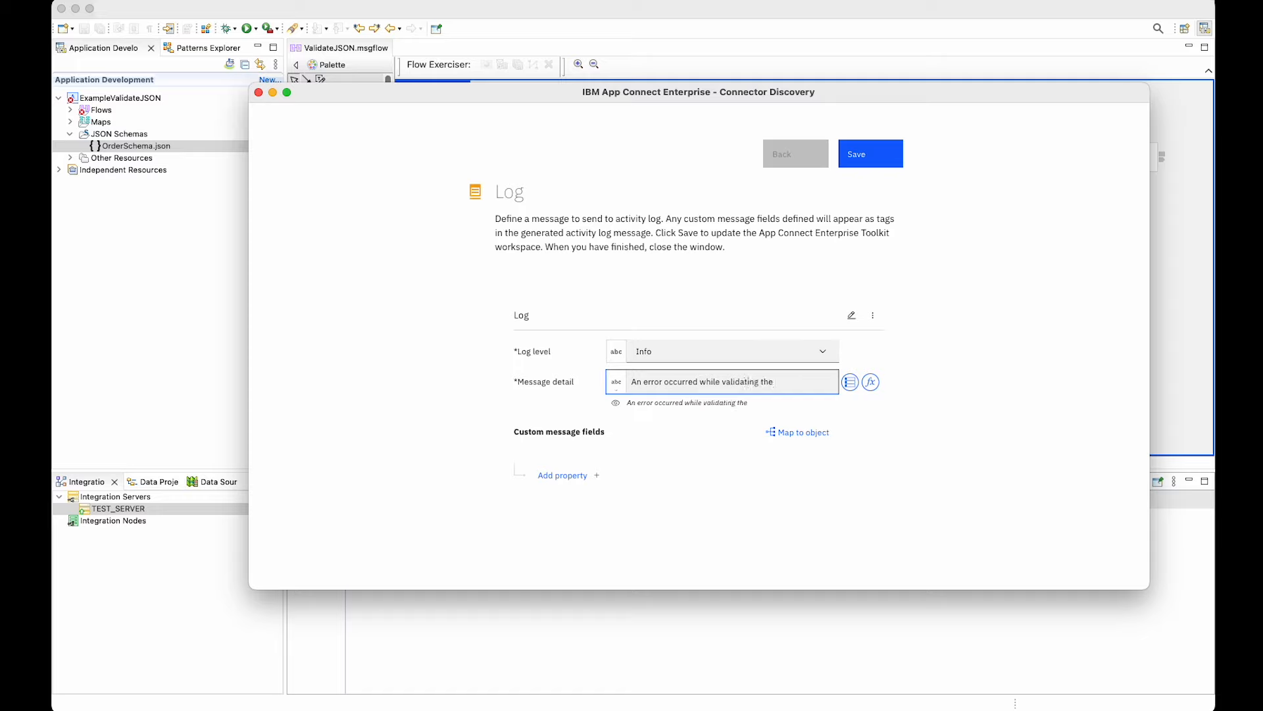
type(" message in flow")
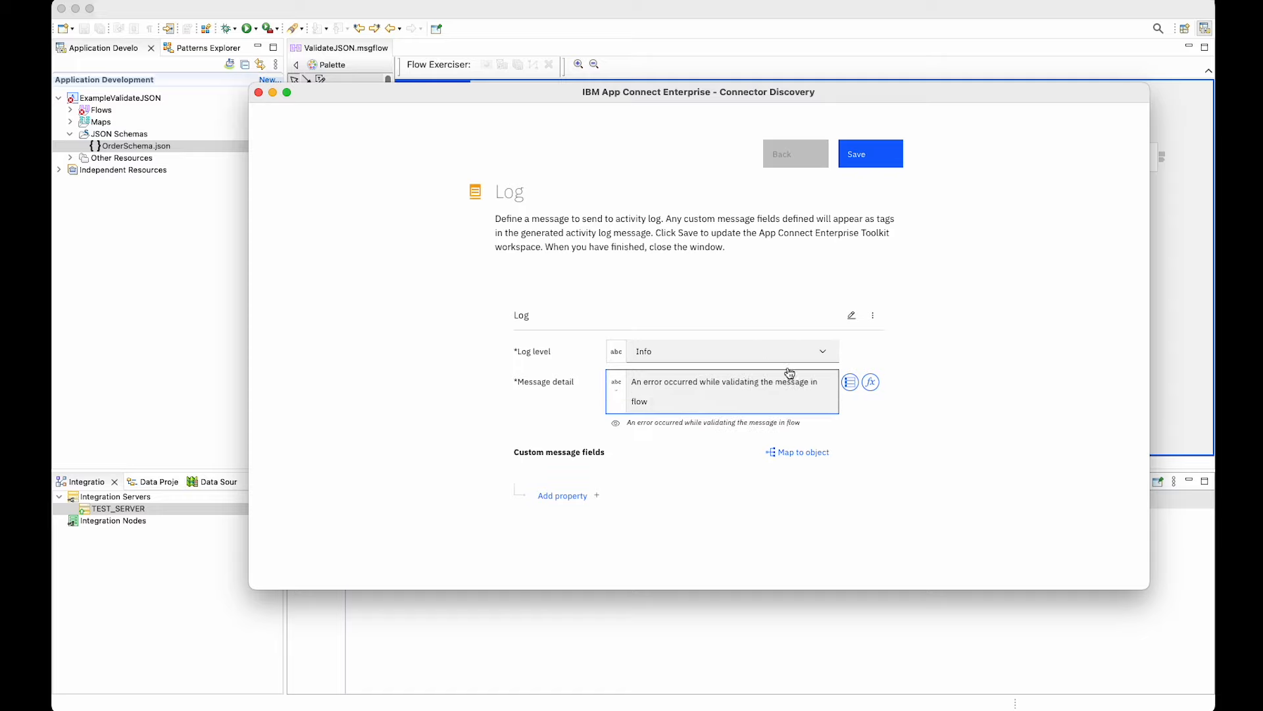
left_click(850, 382)
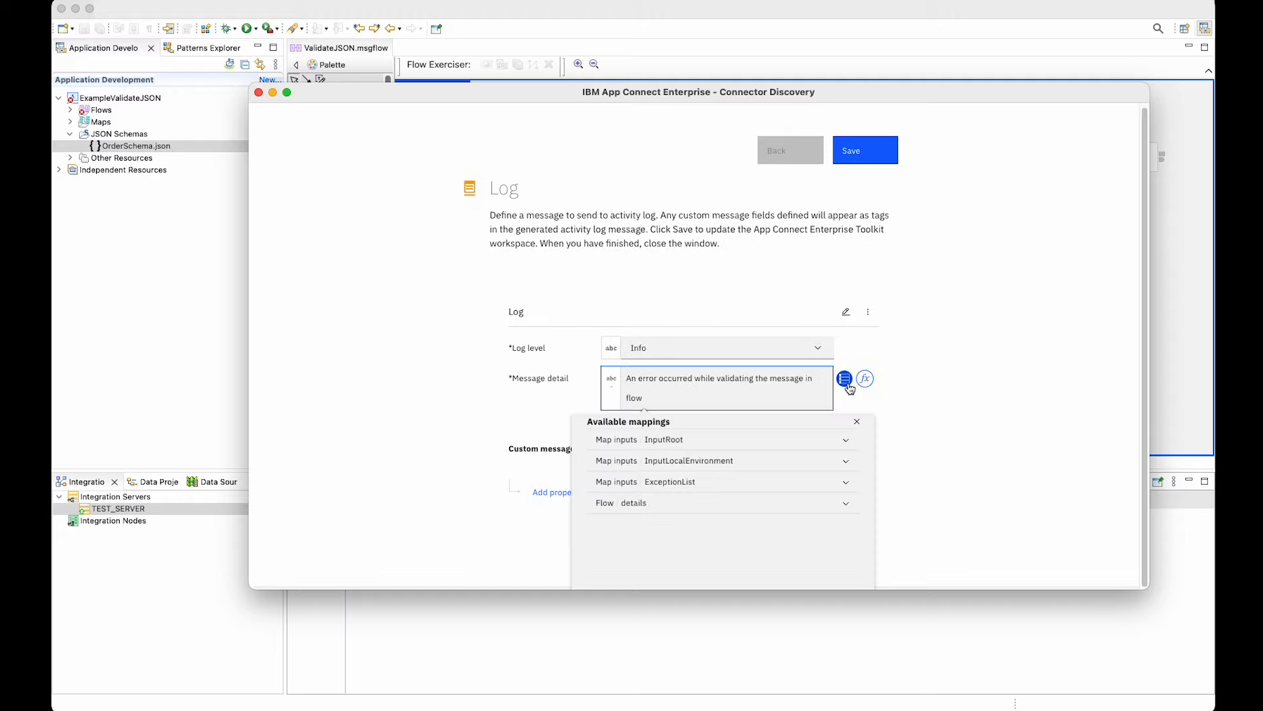
left_click(848, 507)
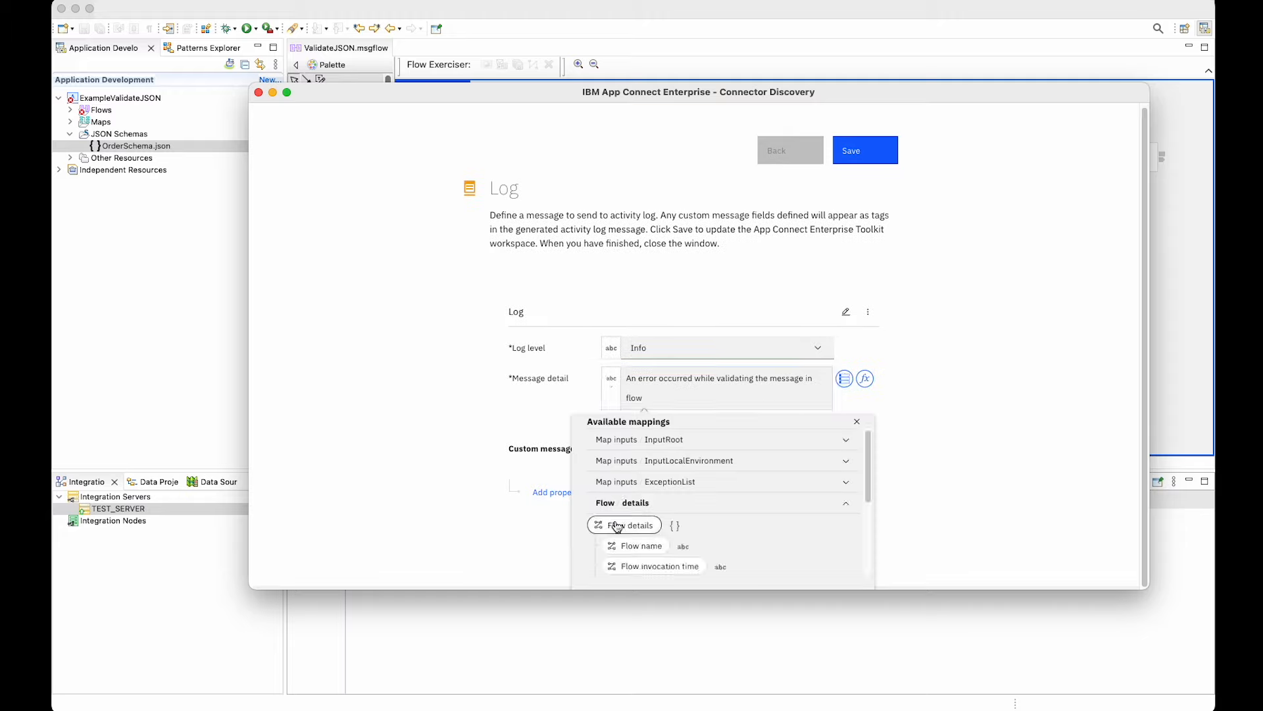
left_click(639, 543)
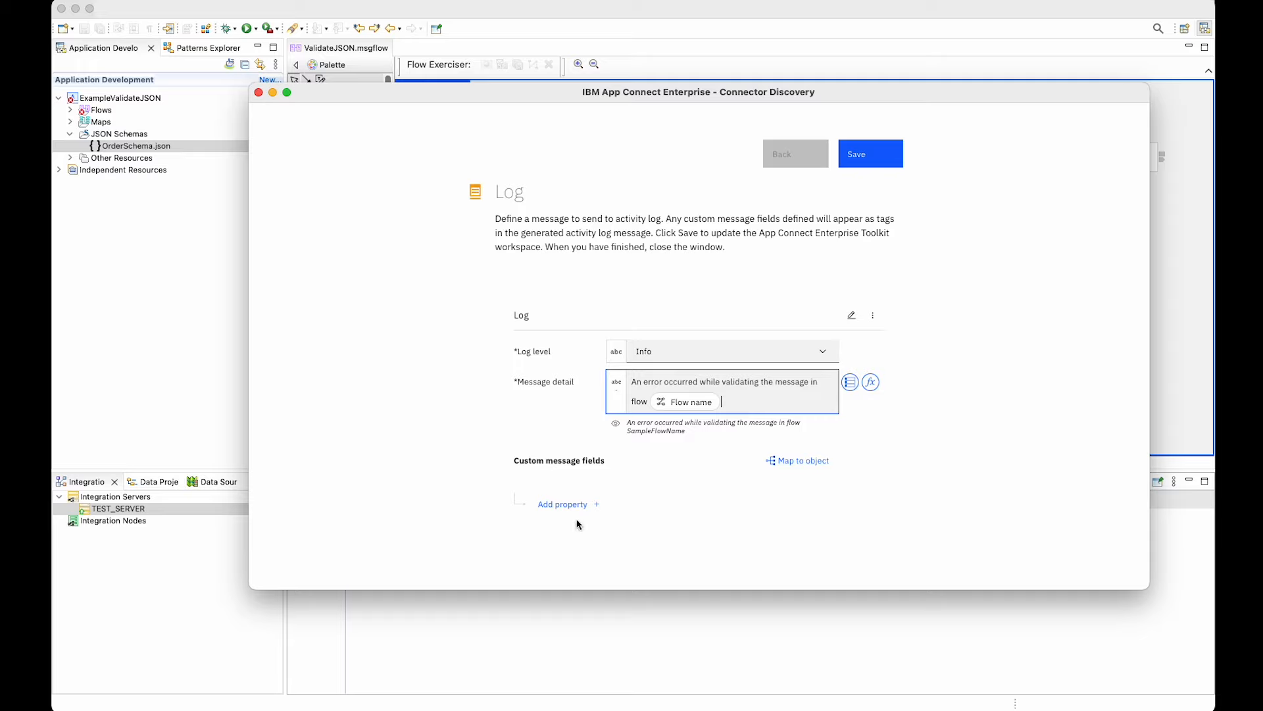
Add a custom message field named ErrorMessage with the expression {{$map(Insert, function($v) { $v.Text })}}, using the Insert mapping
left_click(596, 509)
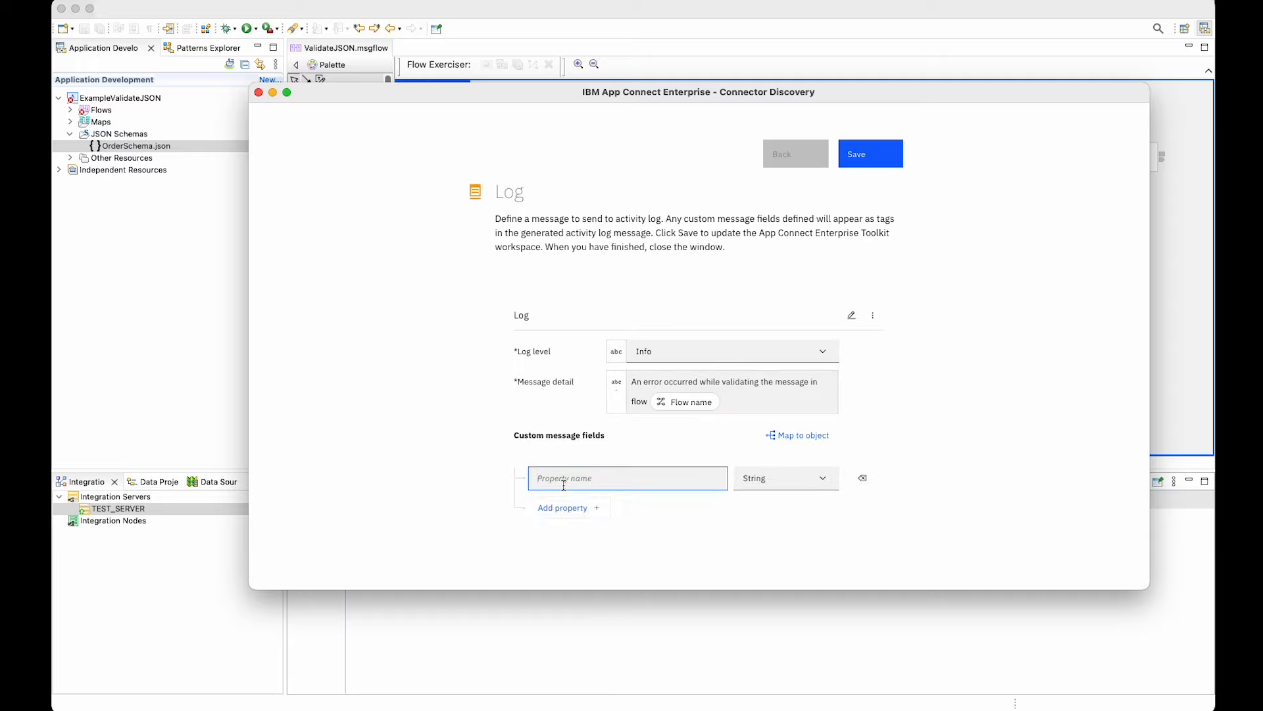
type("ErrorMessage")
left_click(795, 437)
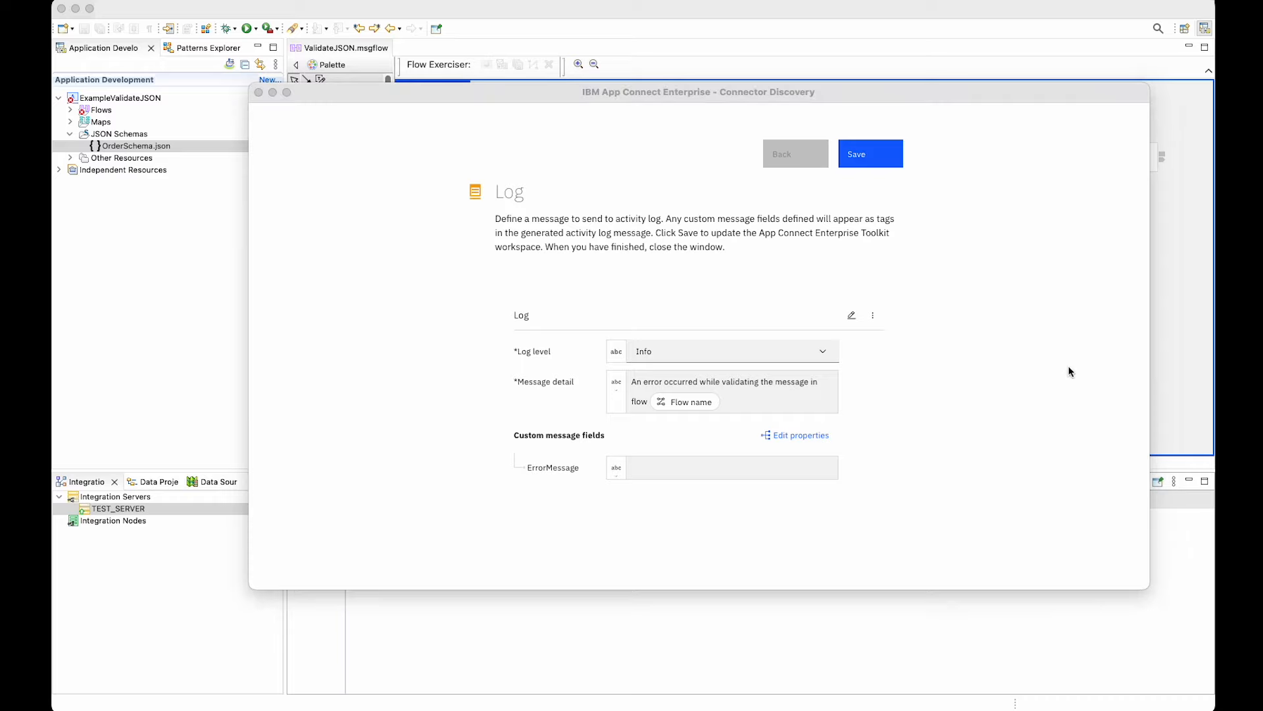
left_click(653, 466)
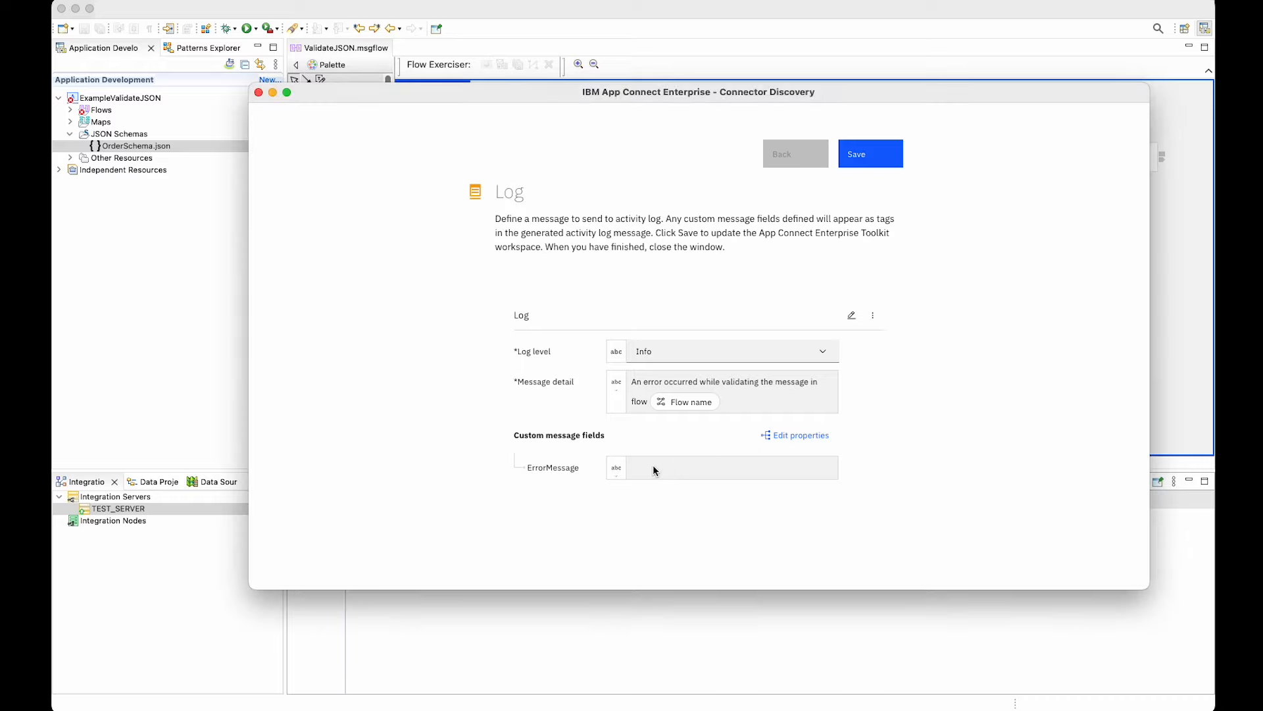
left_click(648, 467)
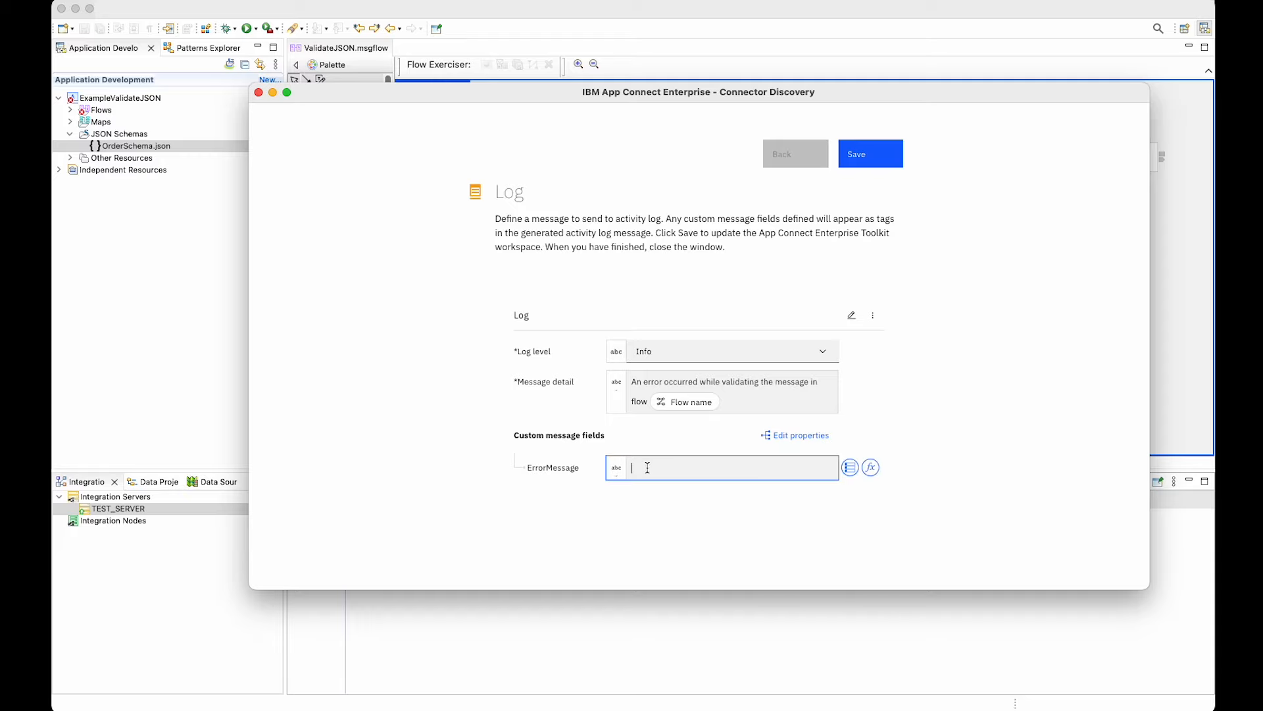
type("{{$map( Insert , function($v) { $v.Text })}}")
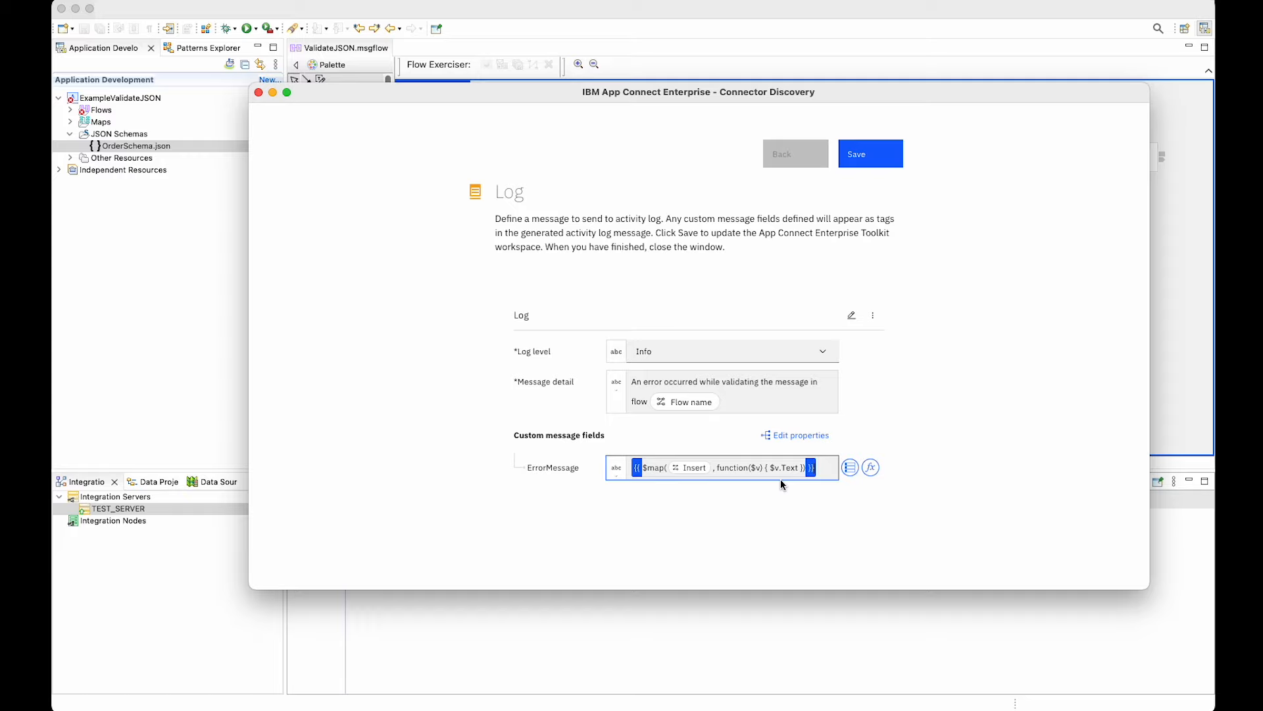
Save Log1's message configuration, close its window, and save the message flow
left_click(877, 161)
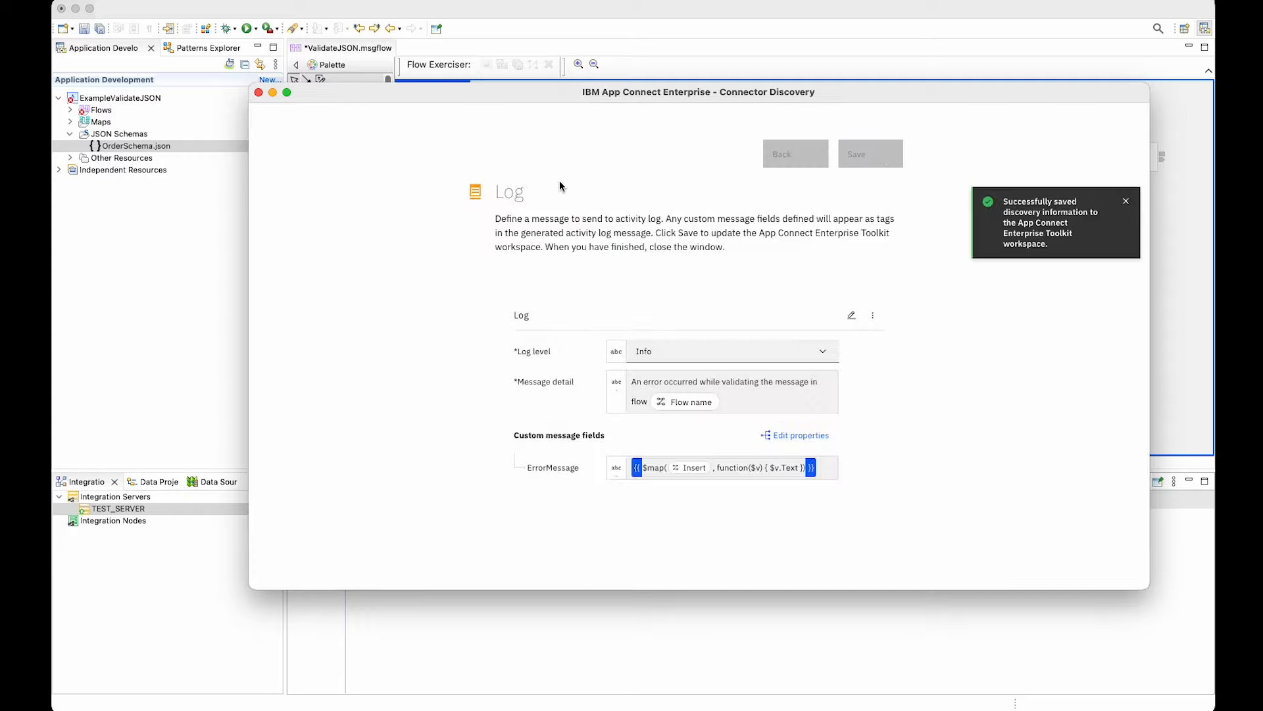
left_click(258, 95)
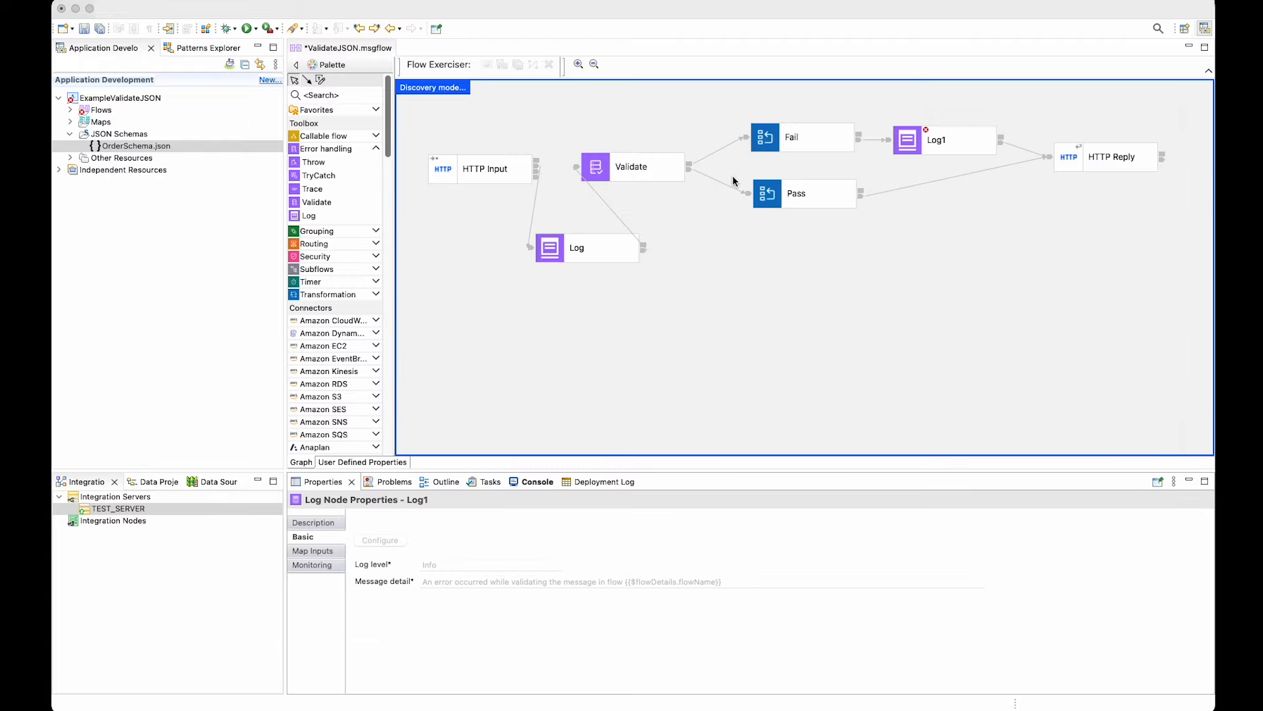
left_click(834, 380)
key("ctrl+s")
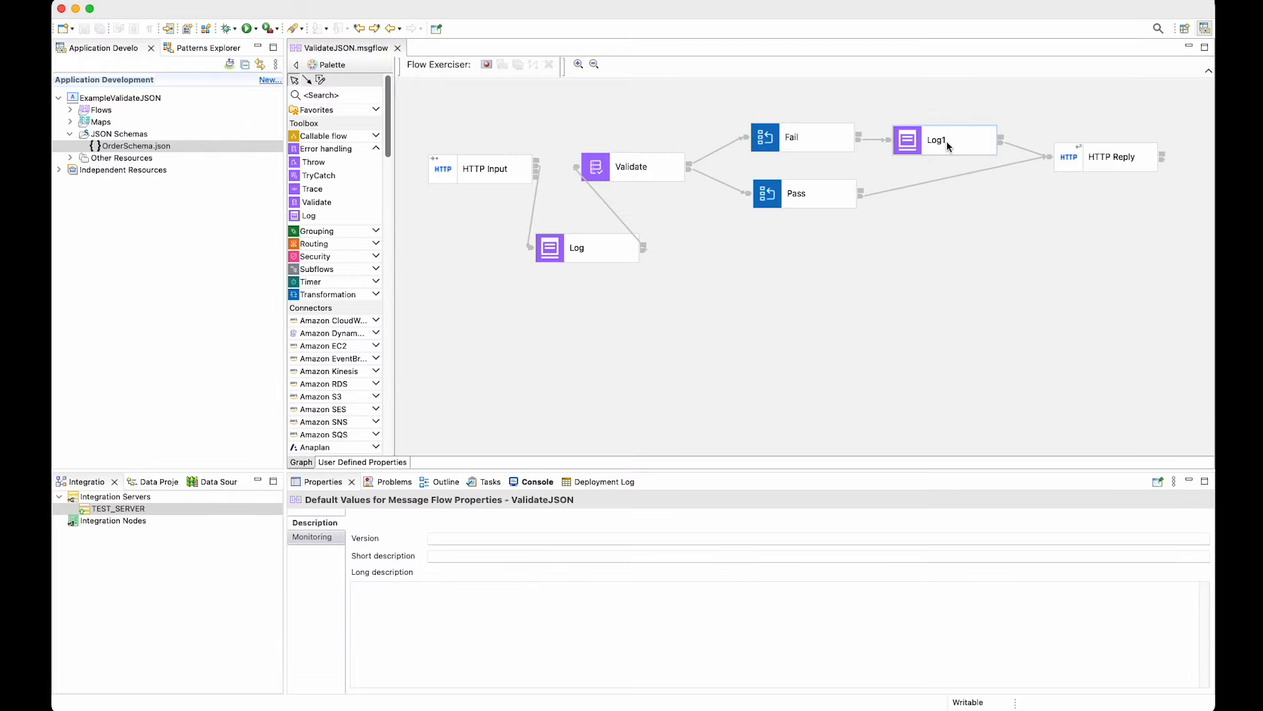
Attach a note to the Log1 node containing {{$map($mappingInput_ExceptionList.Insert, function($v) { $v.Text })}}
right_click(946, 141)
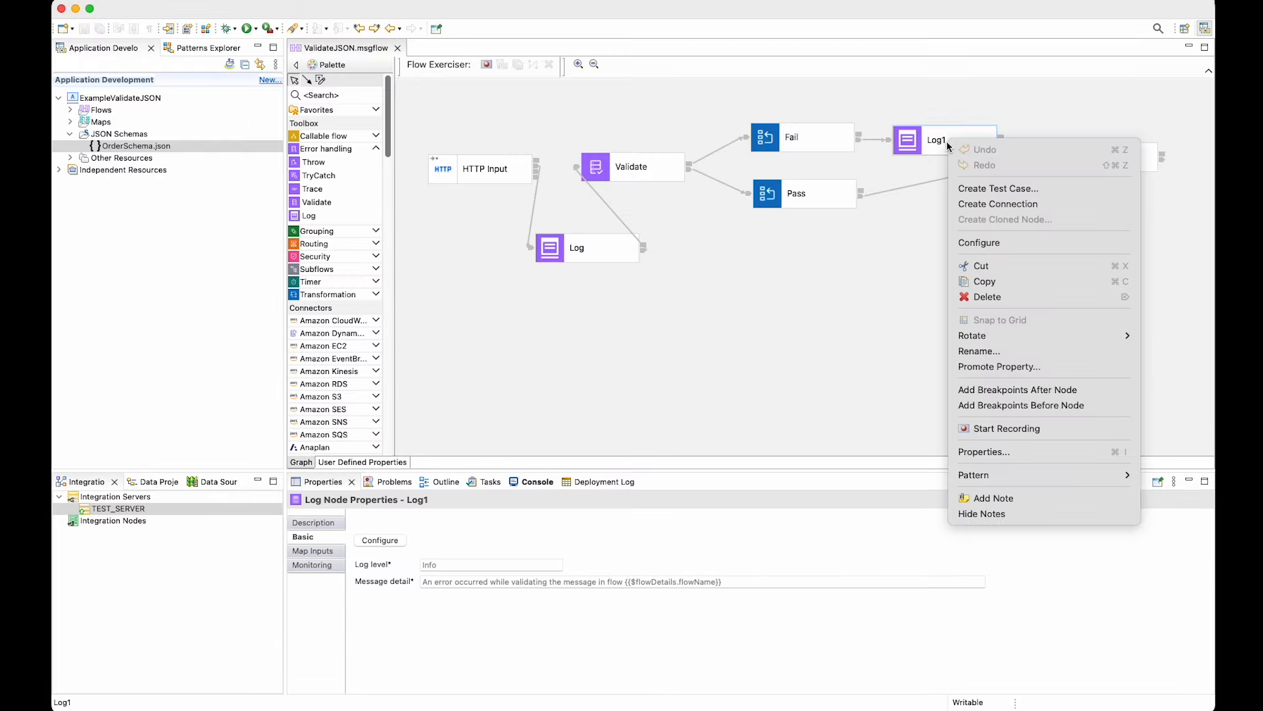
left_click(1000, 493)
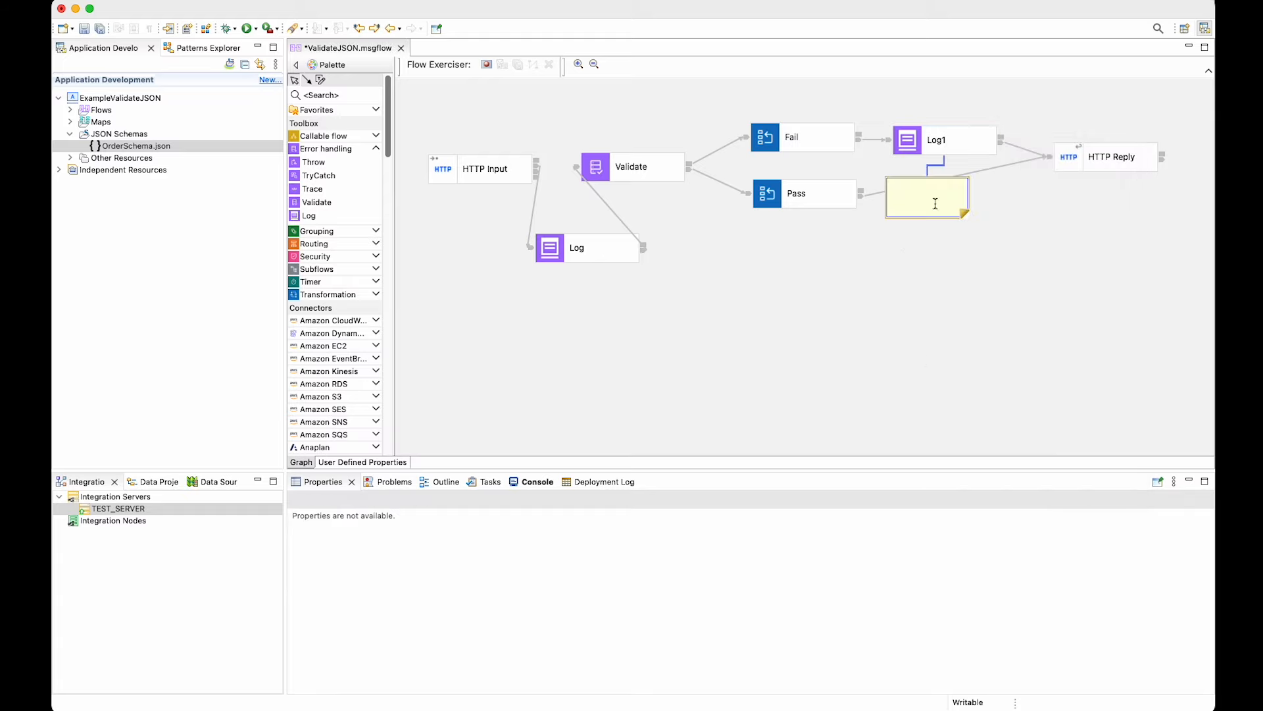
type("{{$map($mappingInput_ExceptionList.Insert, function($v) { $v.Text }}}")
left_click(965, 285)
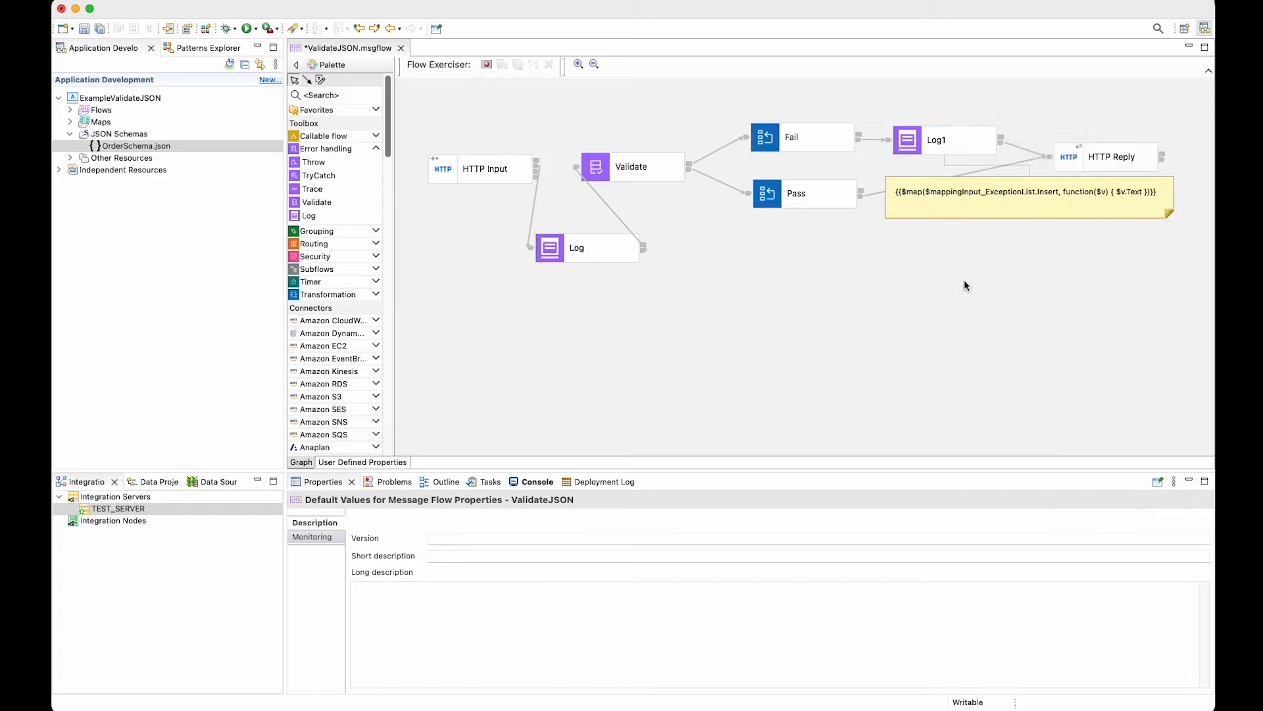
Move the note lower, clear of the connections, and insert "Jsonata expression for retrieving the error message details" as its first line
left_click_drag(988, 184, 984, 235)
double_click(902, 244)
key("Return")
key("Up")
type("Jsonata ")
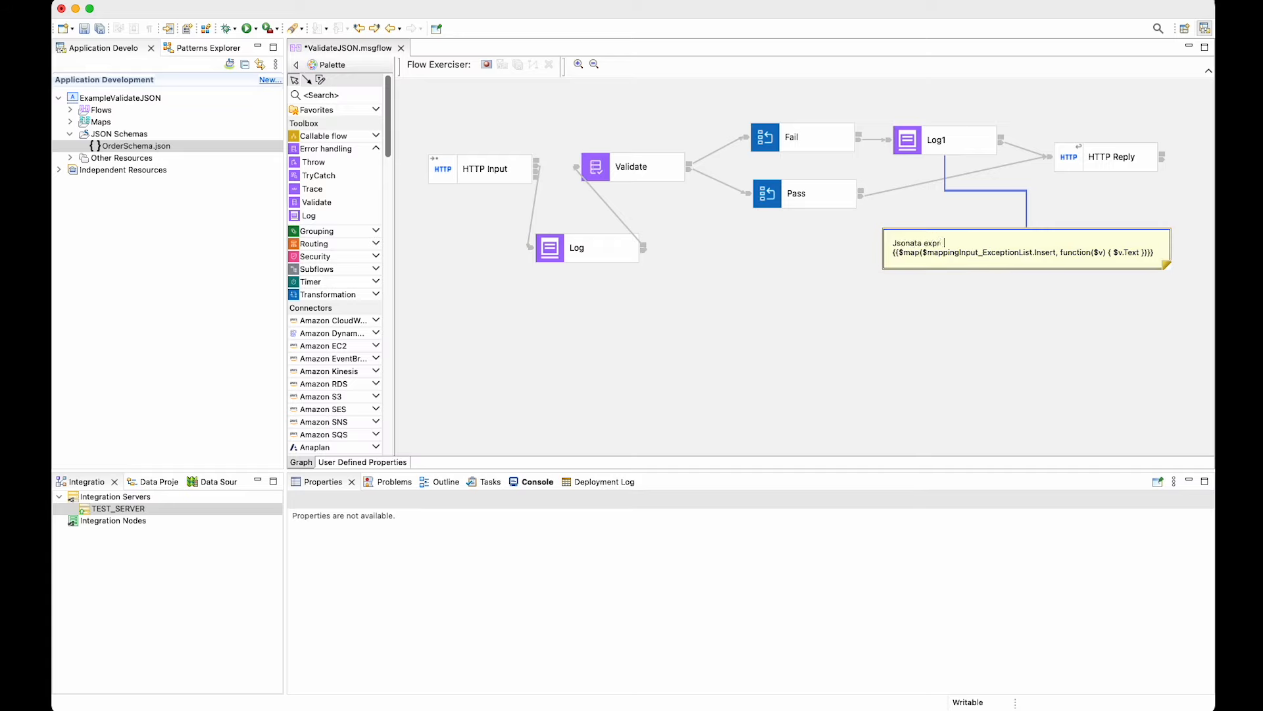
type("expression for retrieving the error message details")
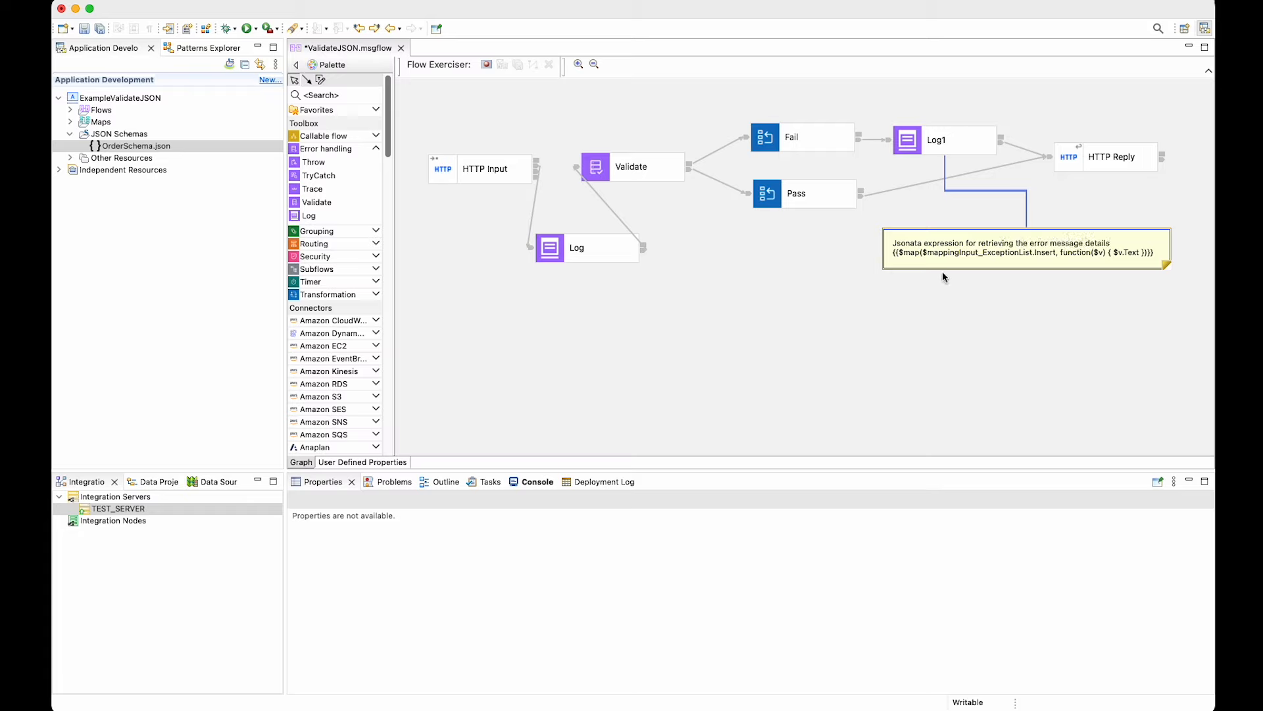
Add a blank line between the note's description and its Jsonata expression, and save the message flow
key("Return")
left_click(1095, 302)
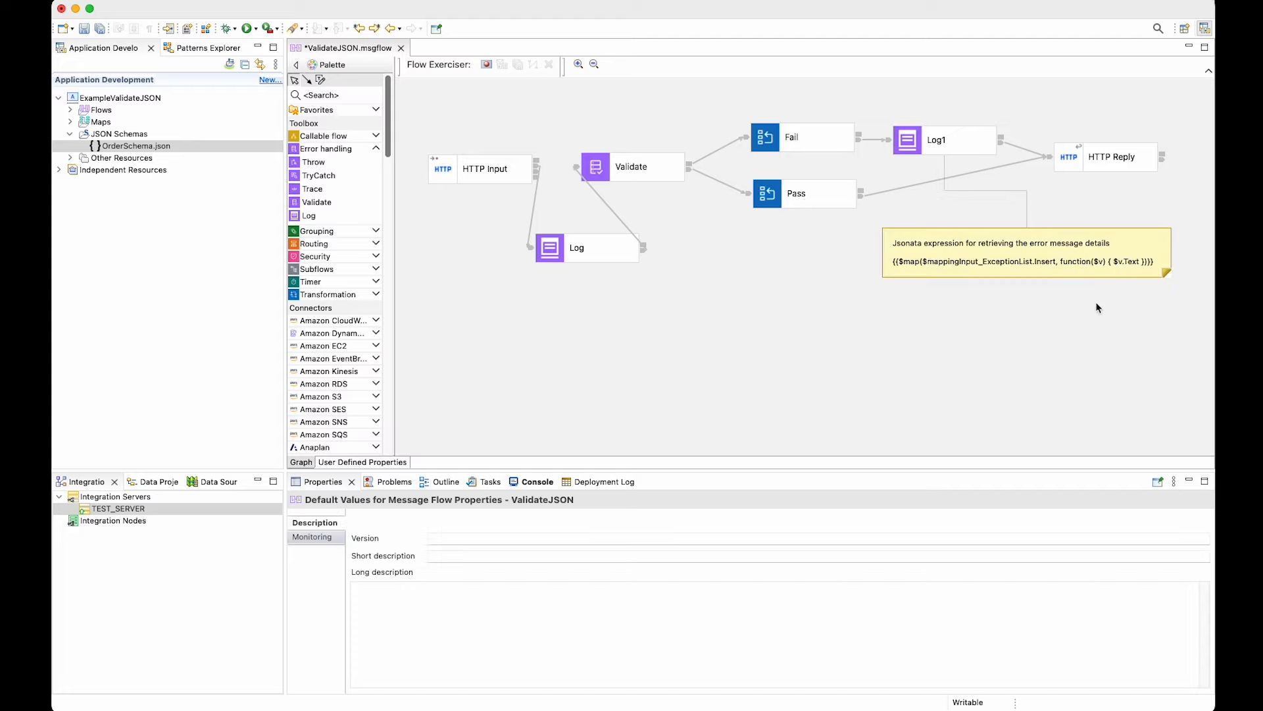
key("super+s")
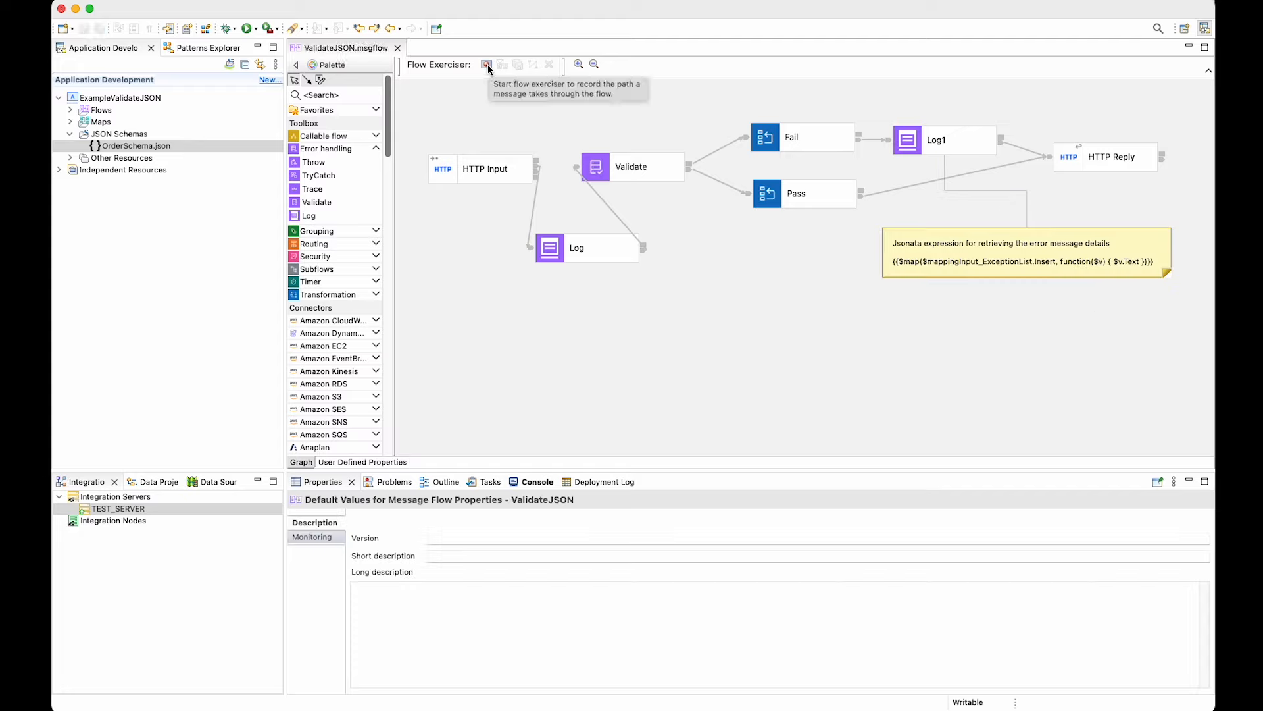
Start the flow exerciser, send the ValidationPass message to the HTTP Input node, and view the received HTTP reply
left_click(487, 65)
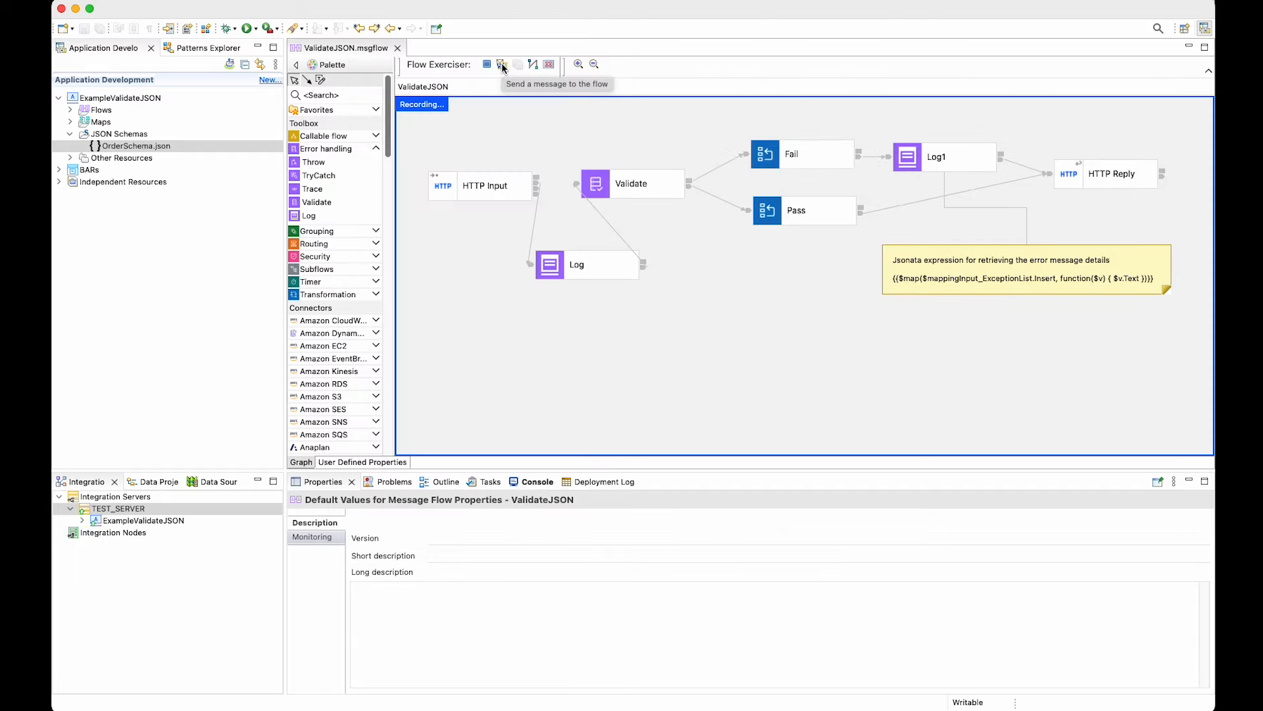
left_click(502, 65)
left_click(429, 211)
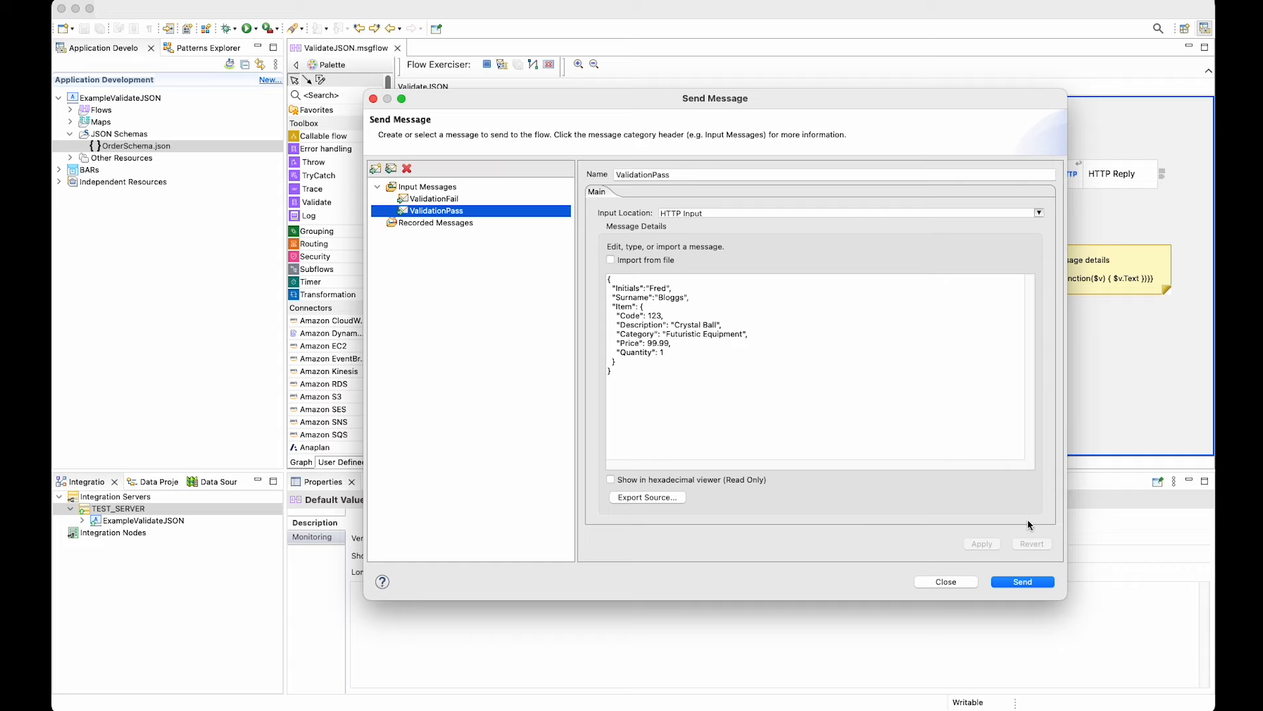
left_click(1038, 579)
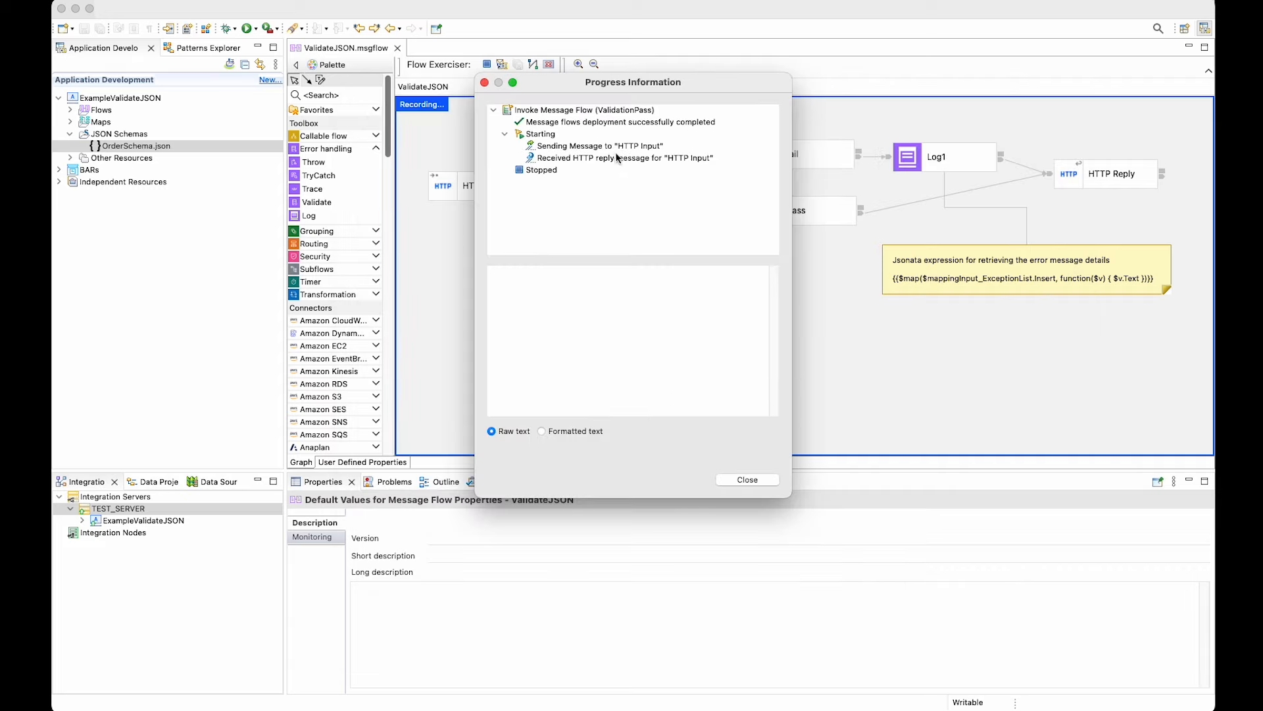
left_click(652, 159)
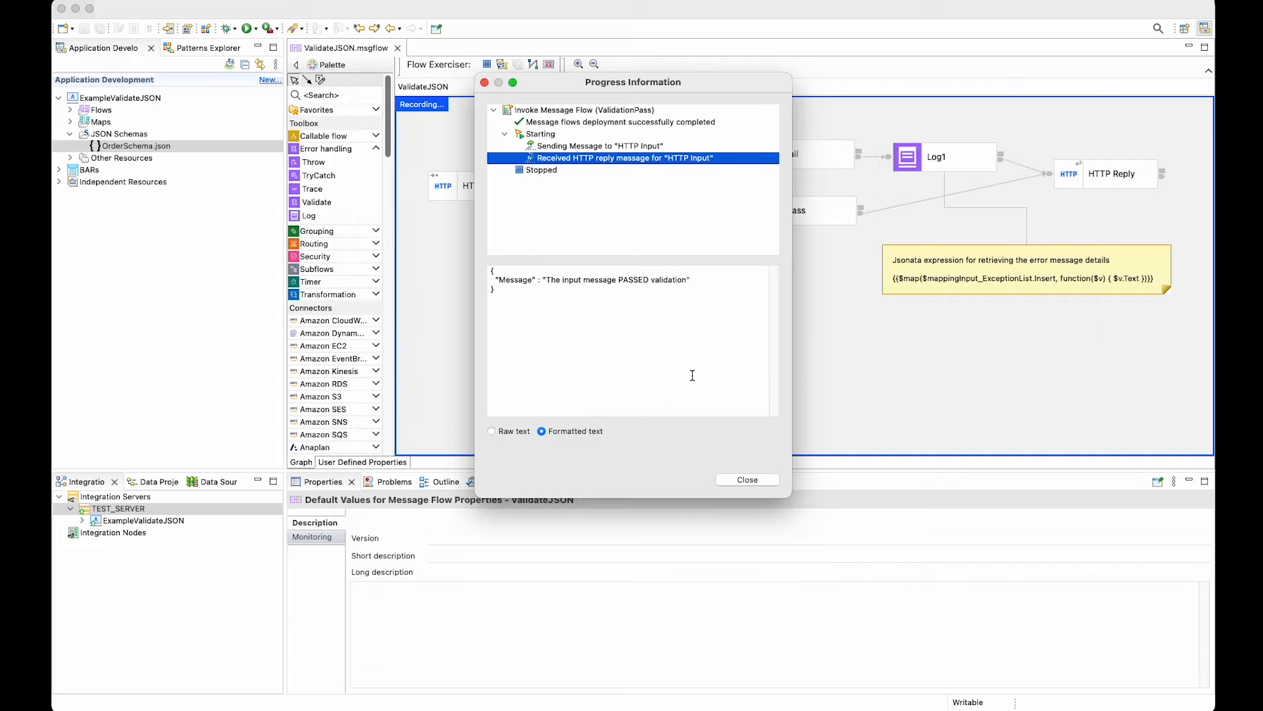
left_click(758, 479)
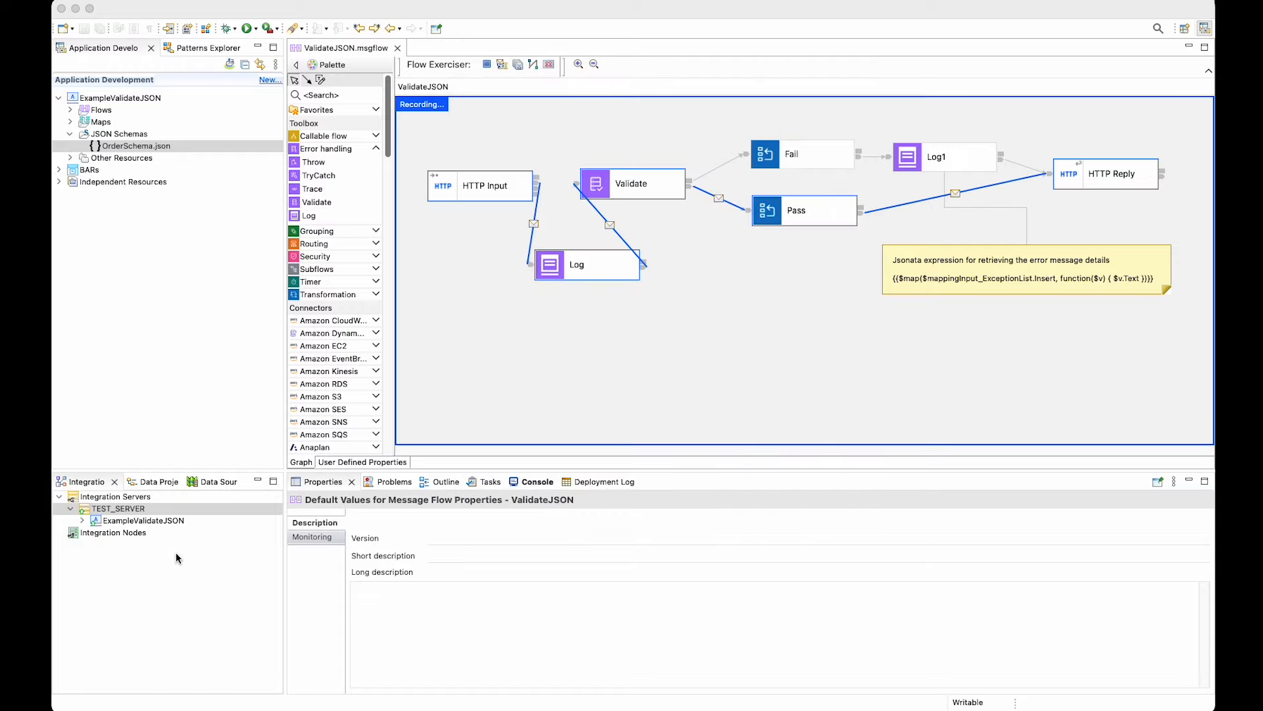
Launch the web user interface for TEST_SERVER and fetch the activity log of ExampleValidateJSON's ValidateJSON message flow
left_click(137, 511)
right_click(137, 511)
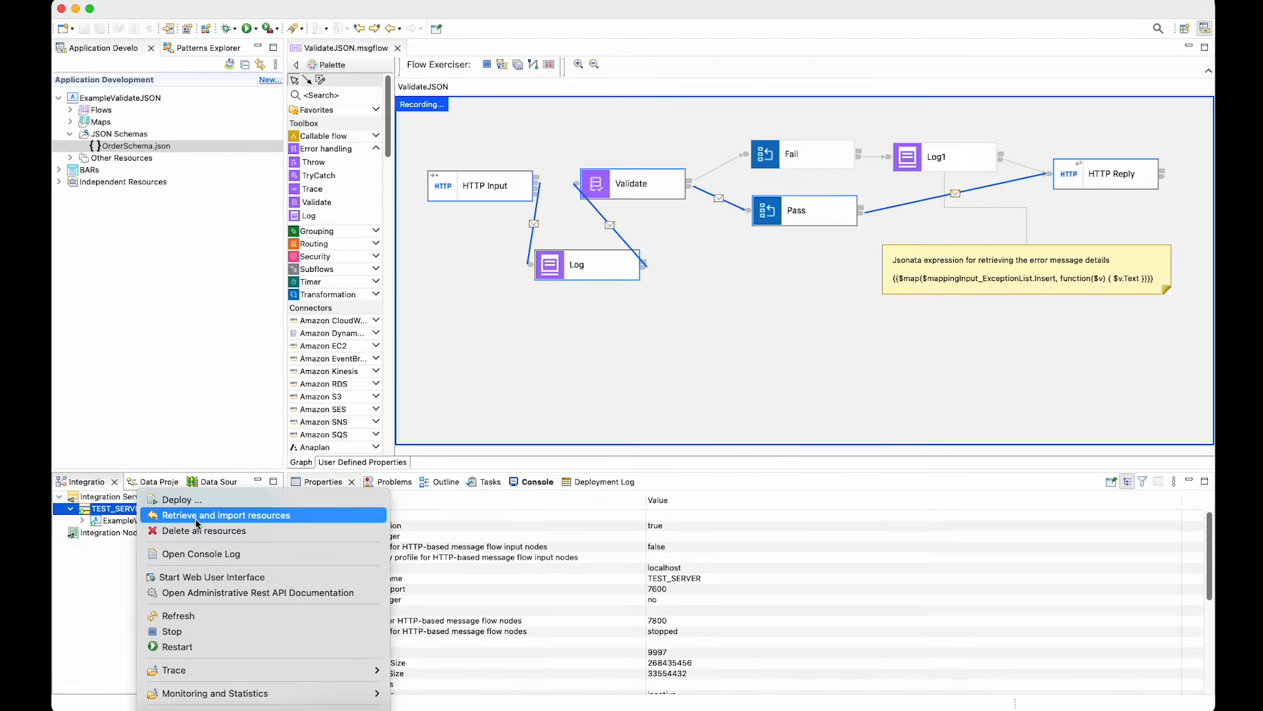
left_click(222, 583)
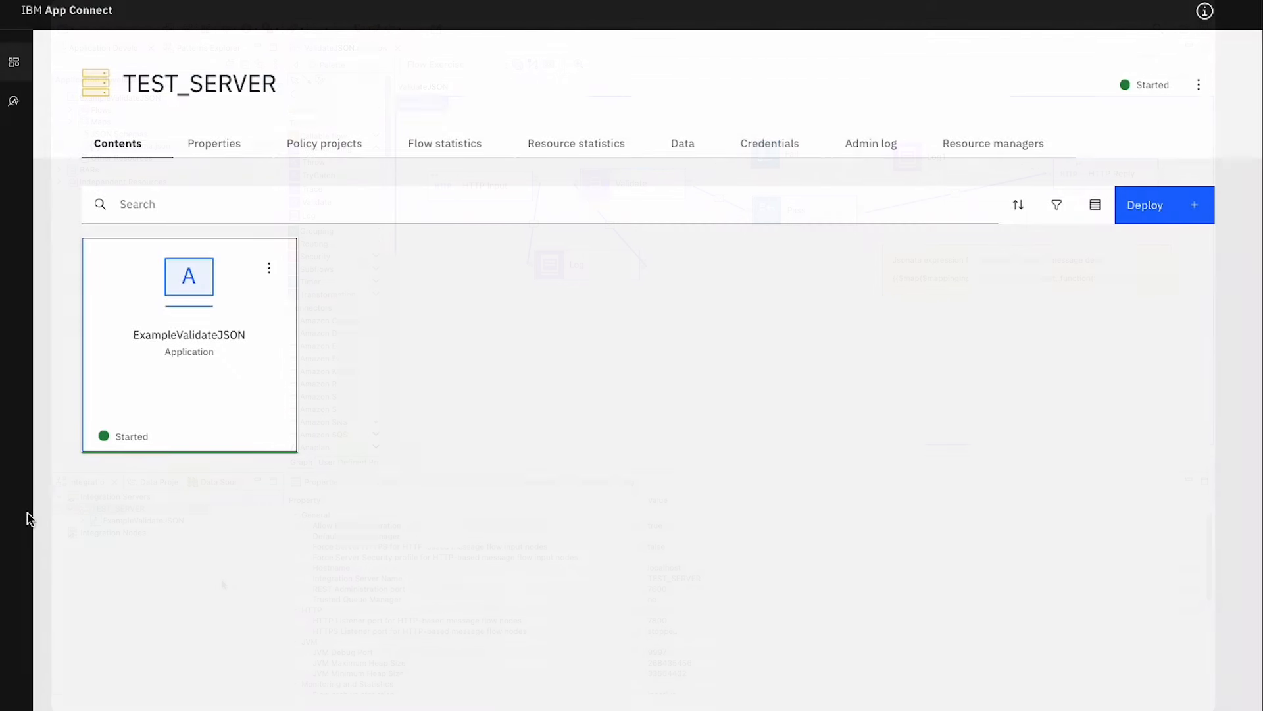
left_click(186, 355)
left_click(191, 318)
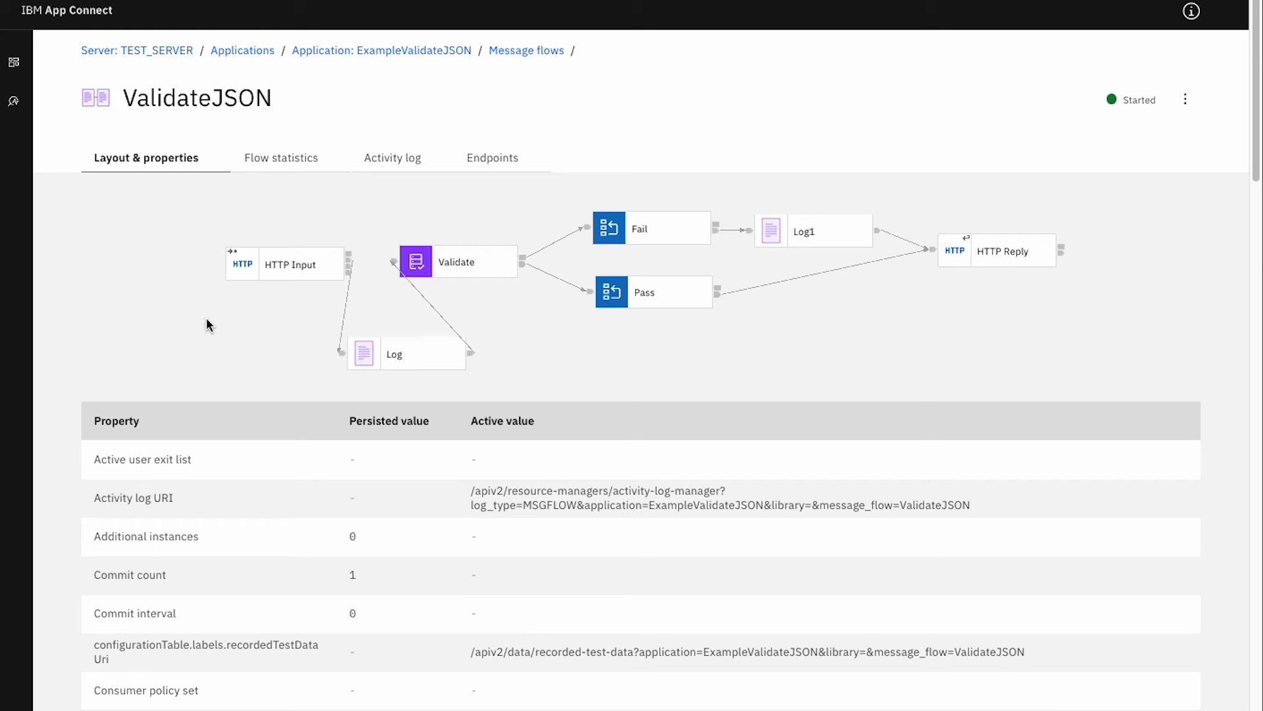
left_click(393, 160)
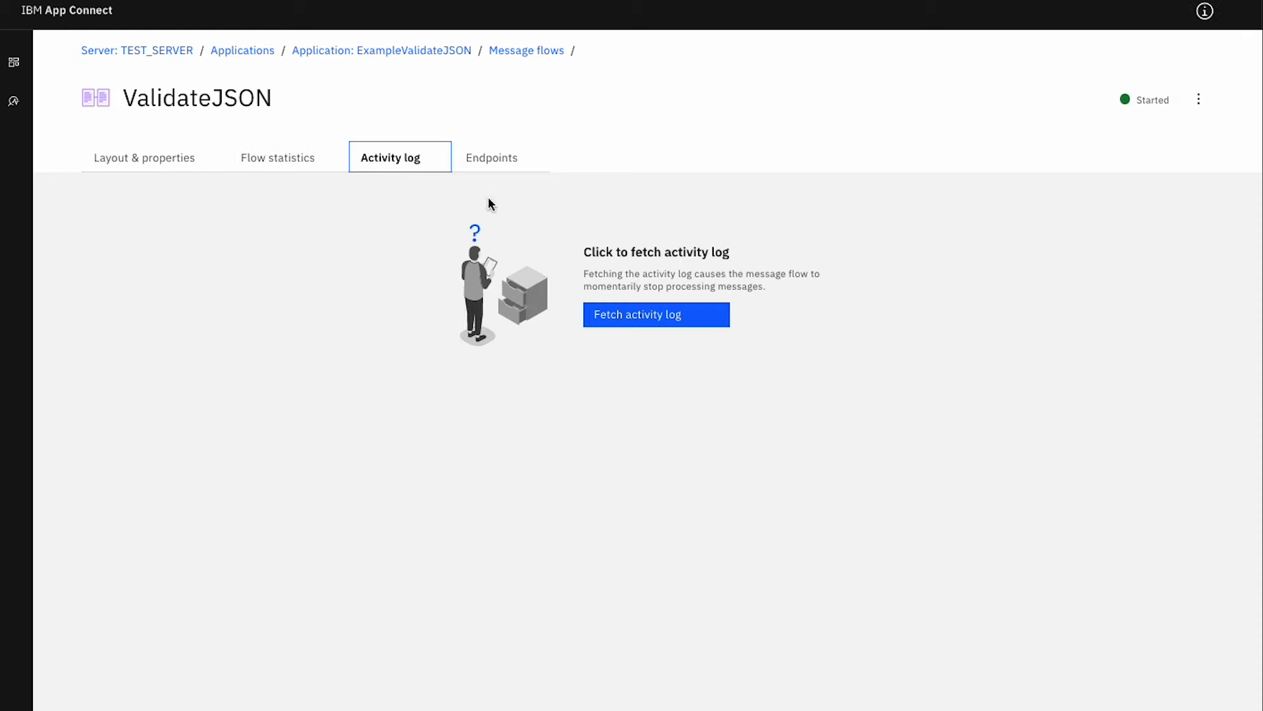
left_click(655, 320)
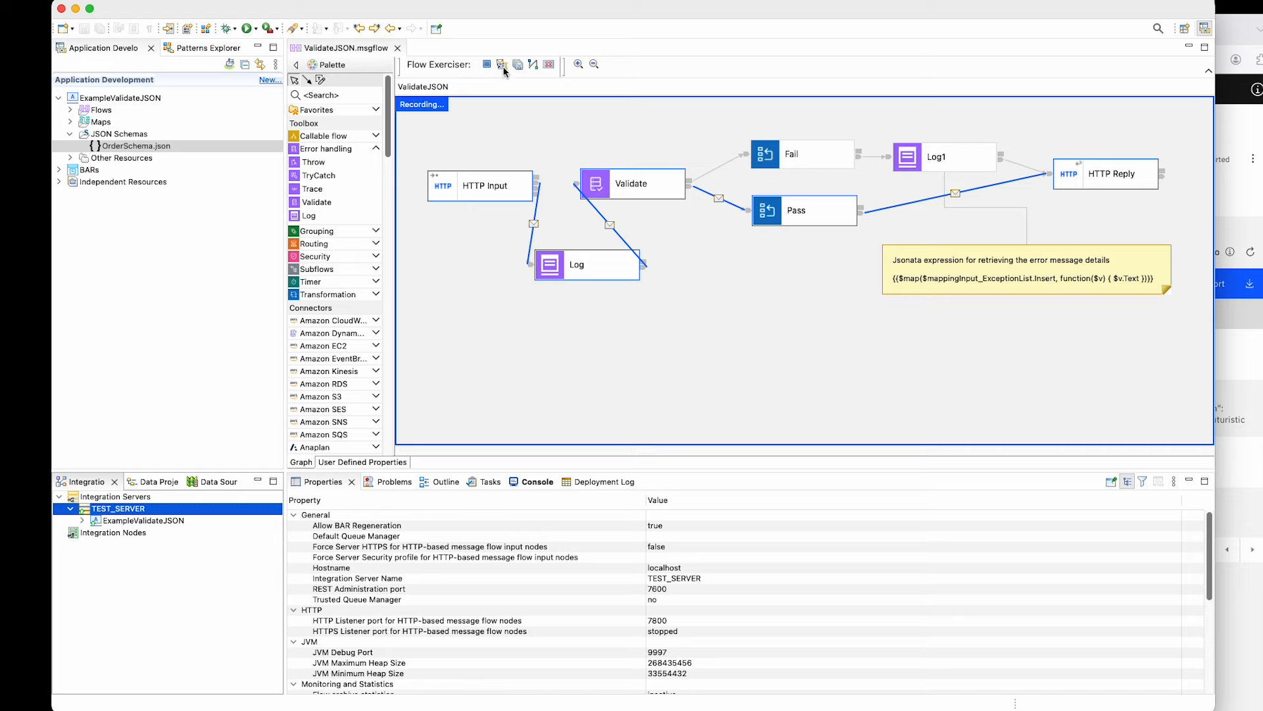
Return to the Toolkit, send the ValidationFail message with its quoted Price value through the flow, and view the received HTTP reply
left_click(502, 65)
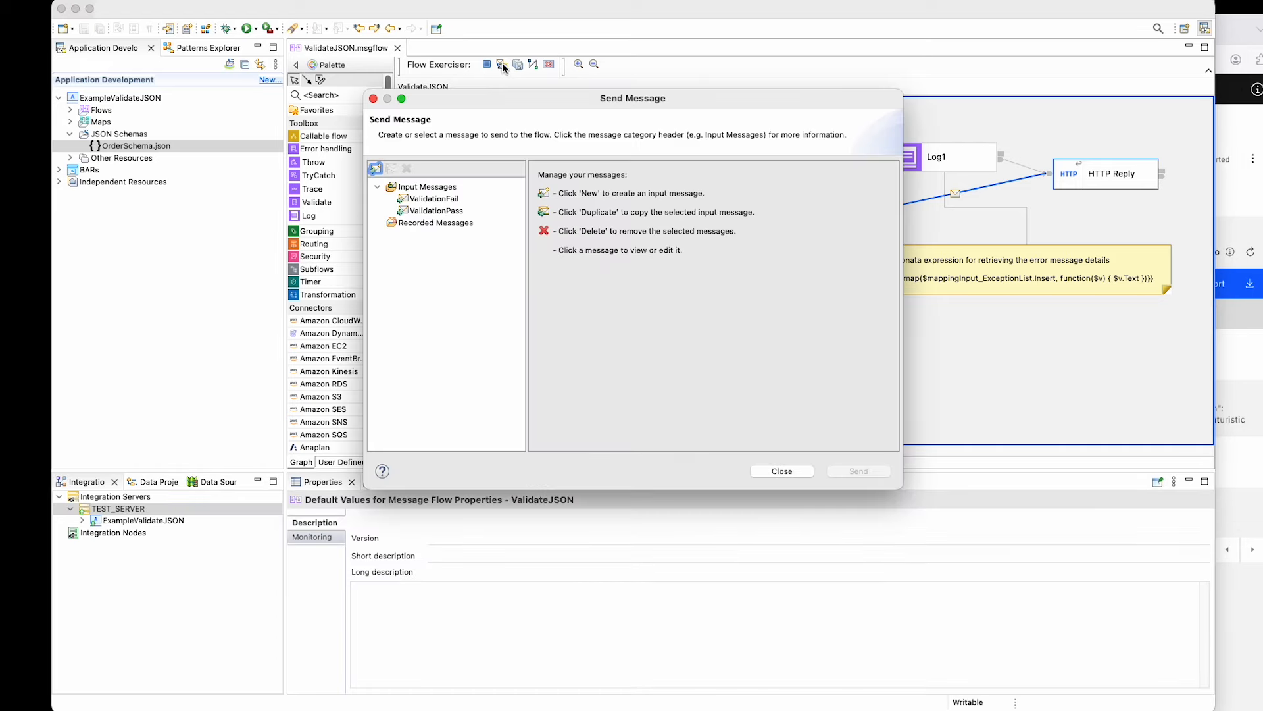
left_click(450, 199)
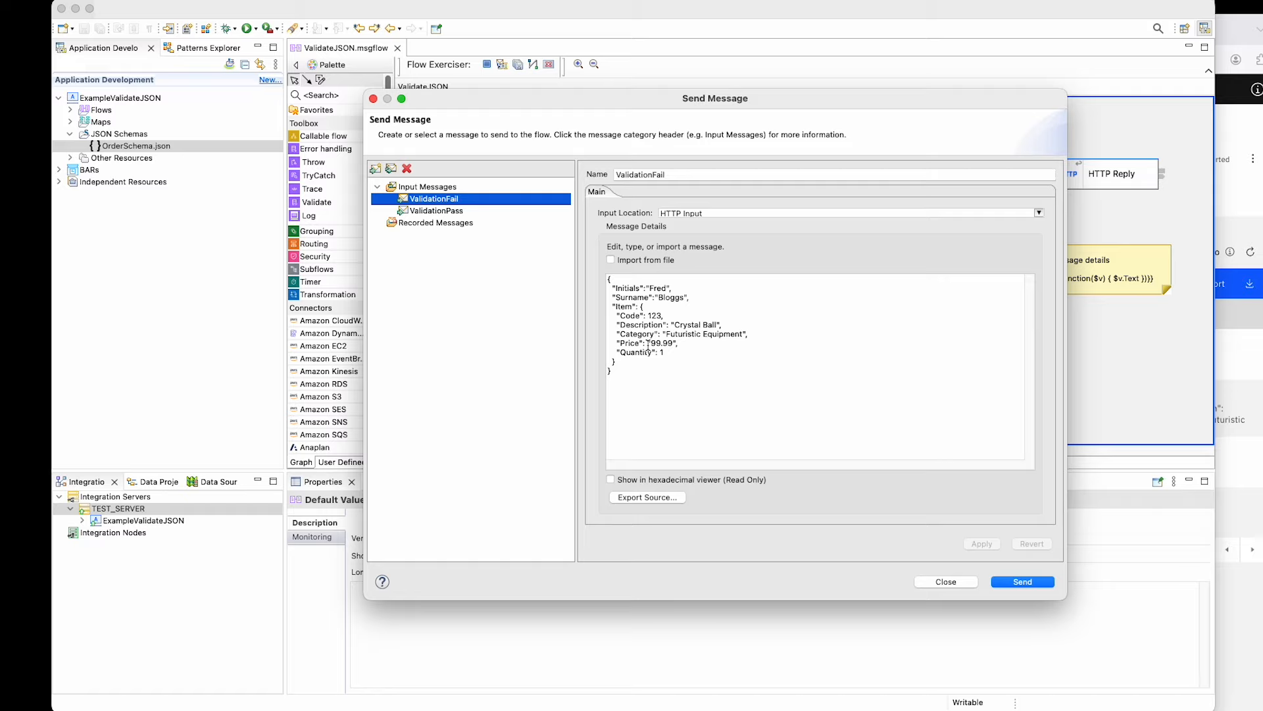
left_click_drag(648, 346, 674, 344)
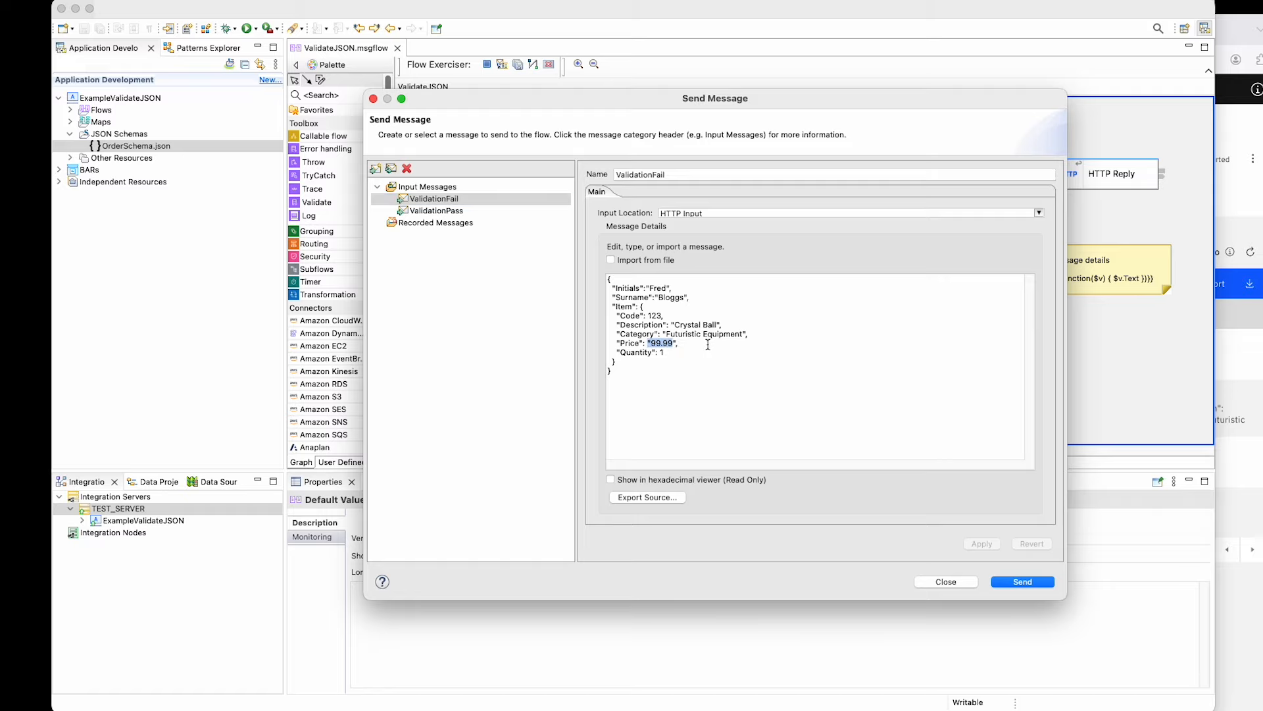
left_click(710, 345)
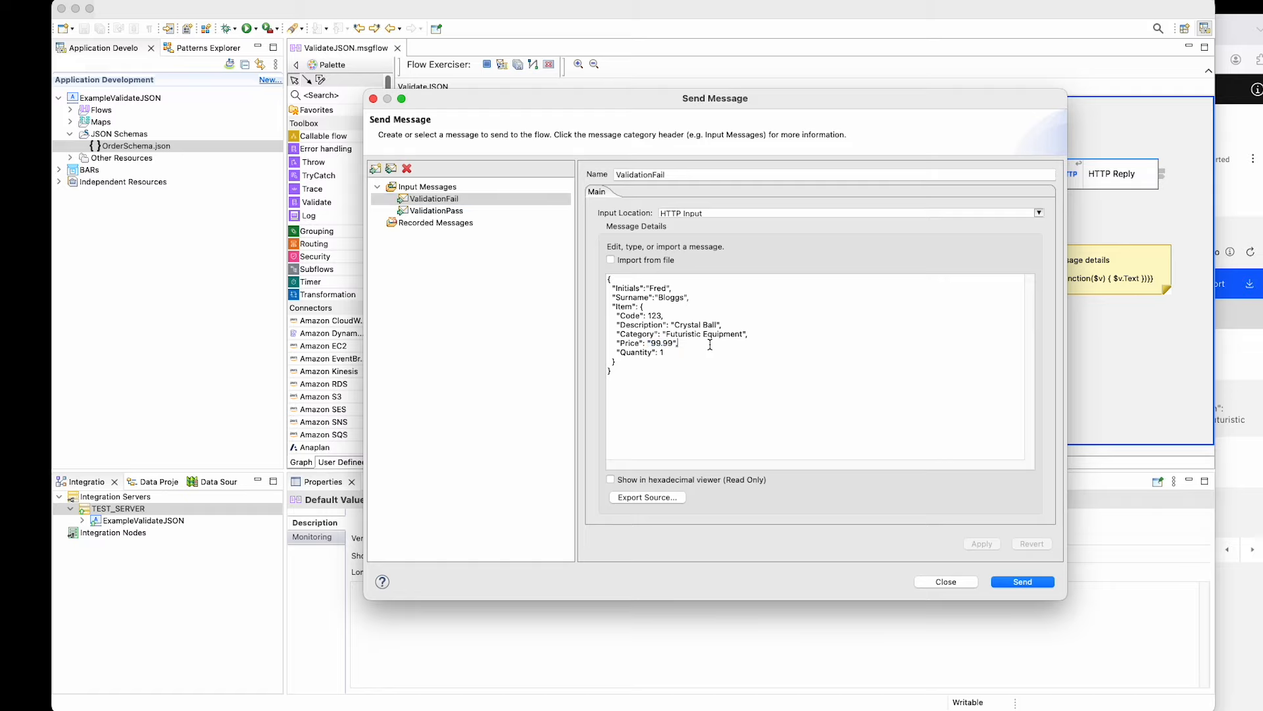
left_click(1025, 583)
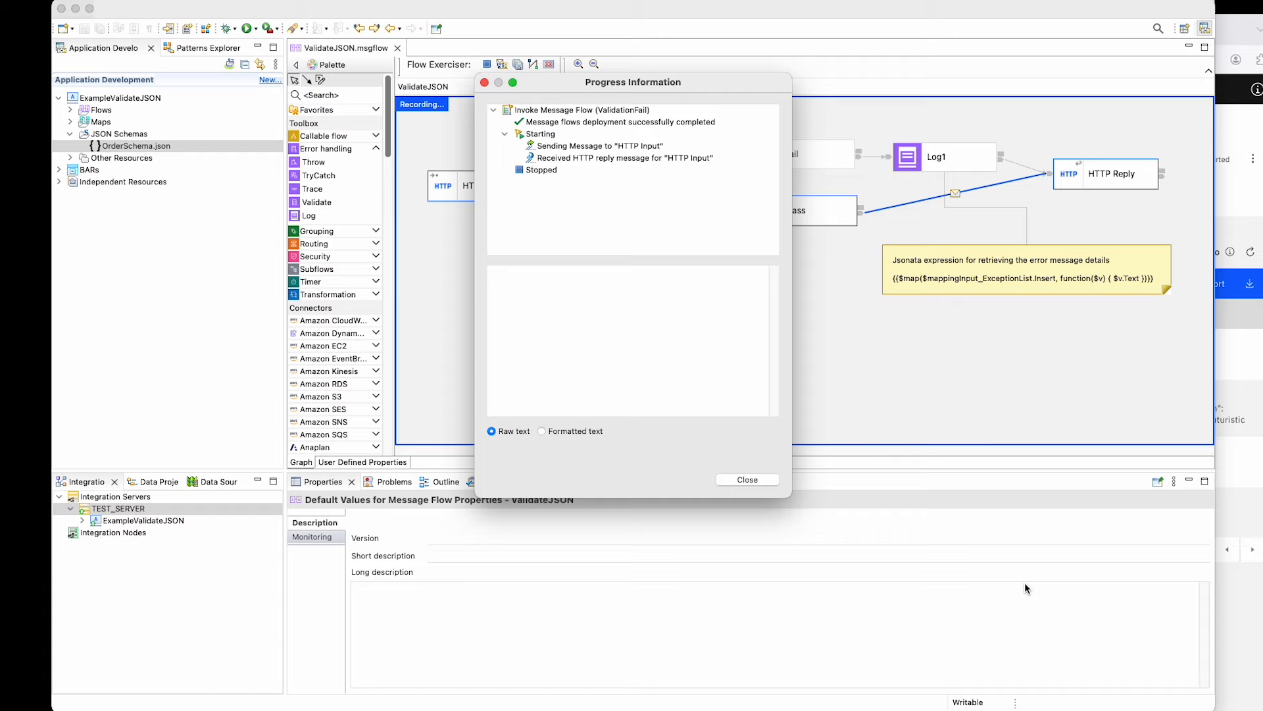
left_click(608, 162)
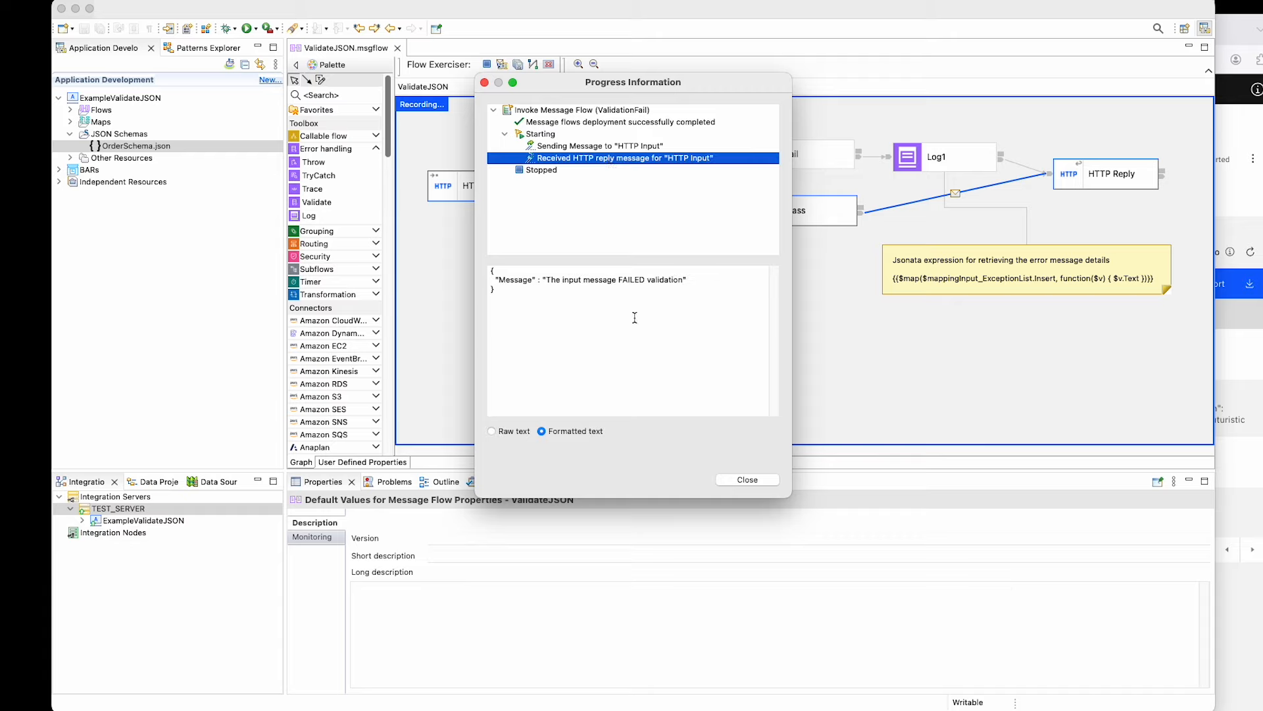
left_click(756, 479)
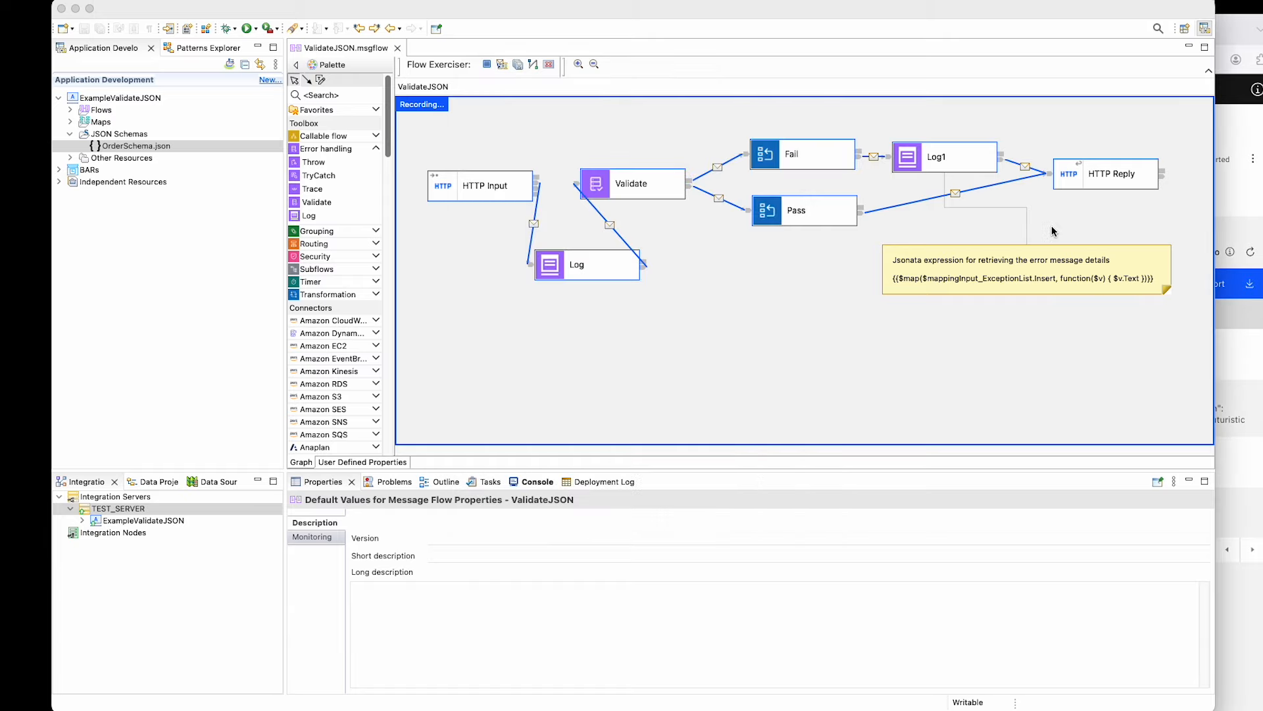
Switch to the web user interface, refresh the activity log, and examine the user_ErrorMessage tag of the Log1 entry
left_click(1250, 204)
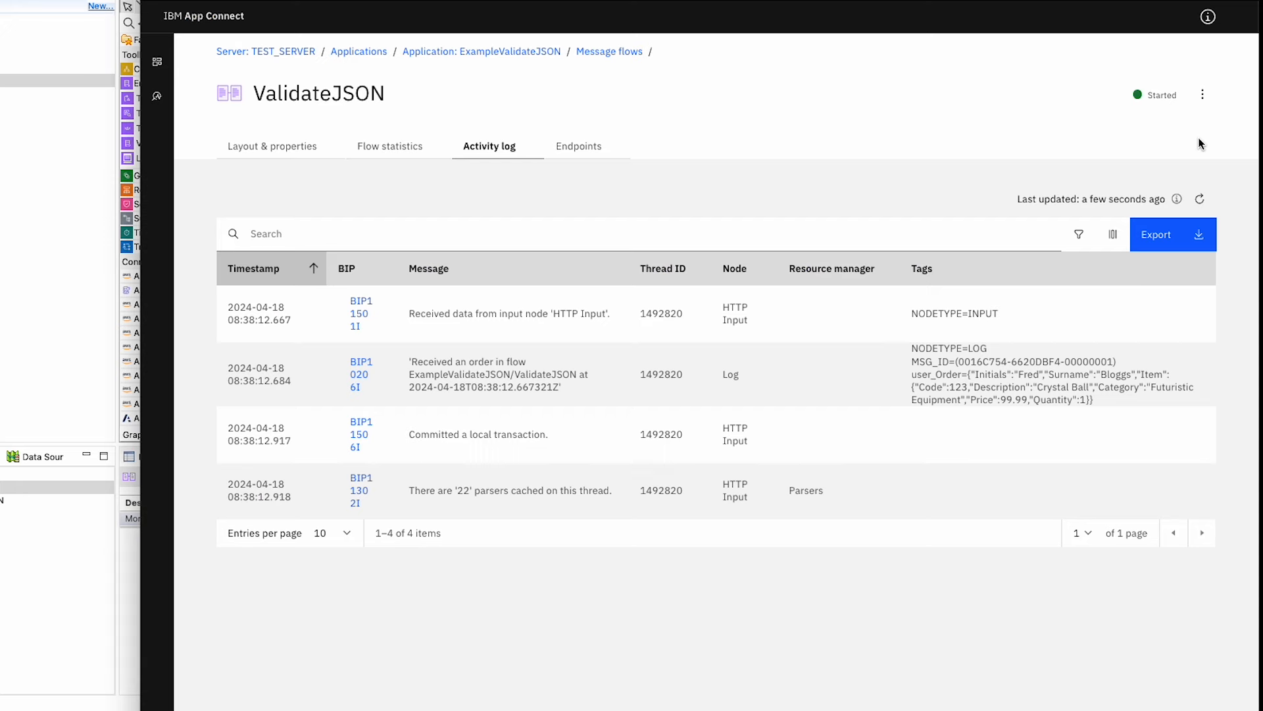
left_click(1209, 194)
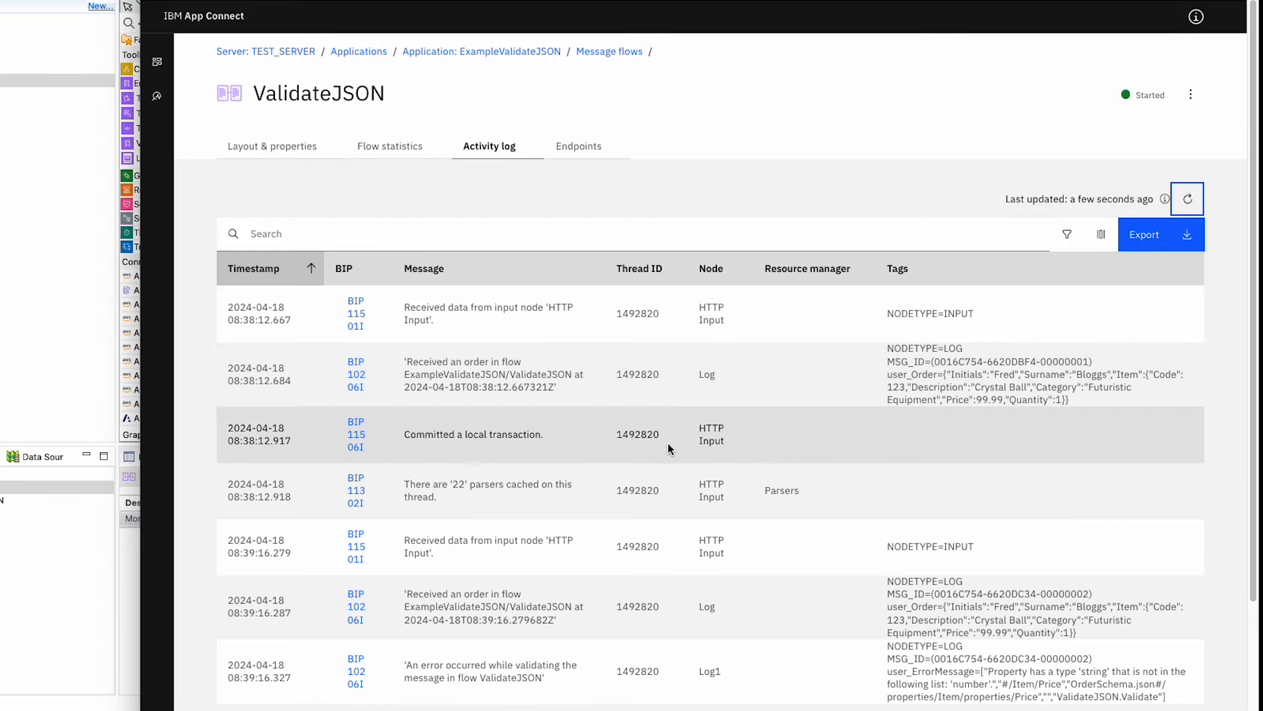
scroll(658, 460, "down", 2)
scroll(653, 467, "down", 1)
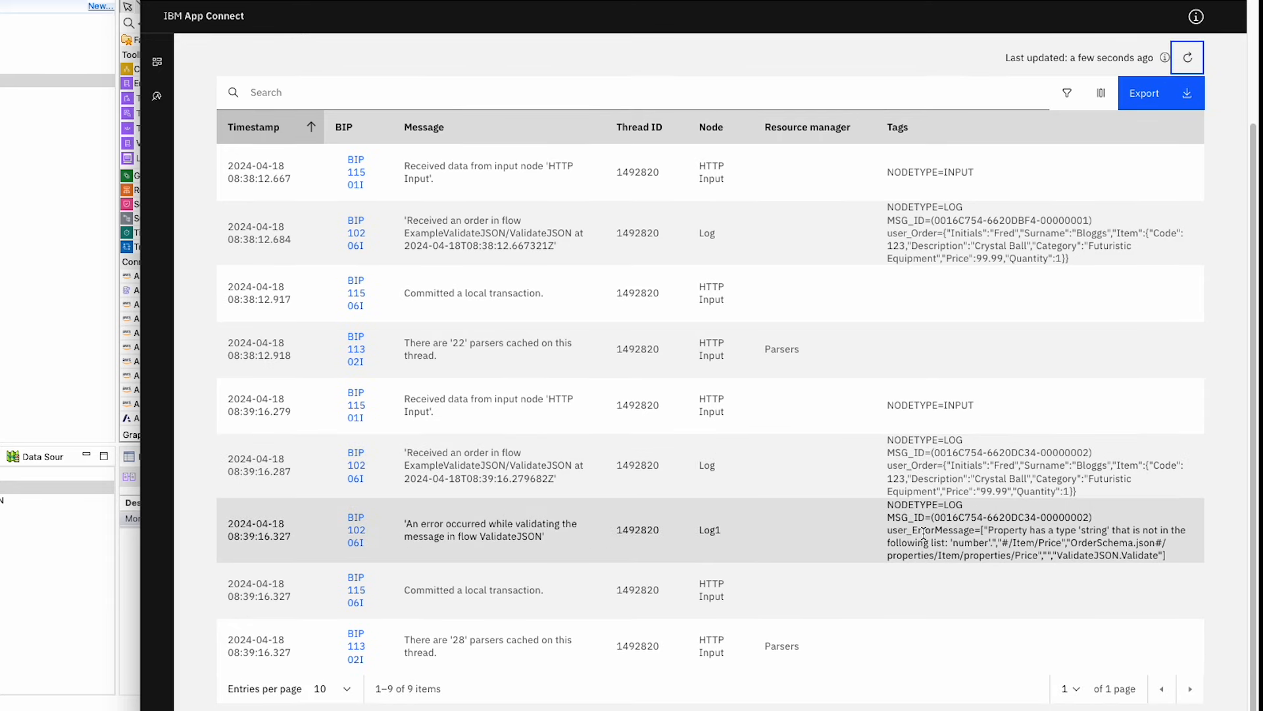
left_click_drag(916, 530, 1188, 552)
left_click(1188, 554)
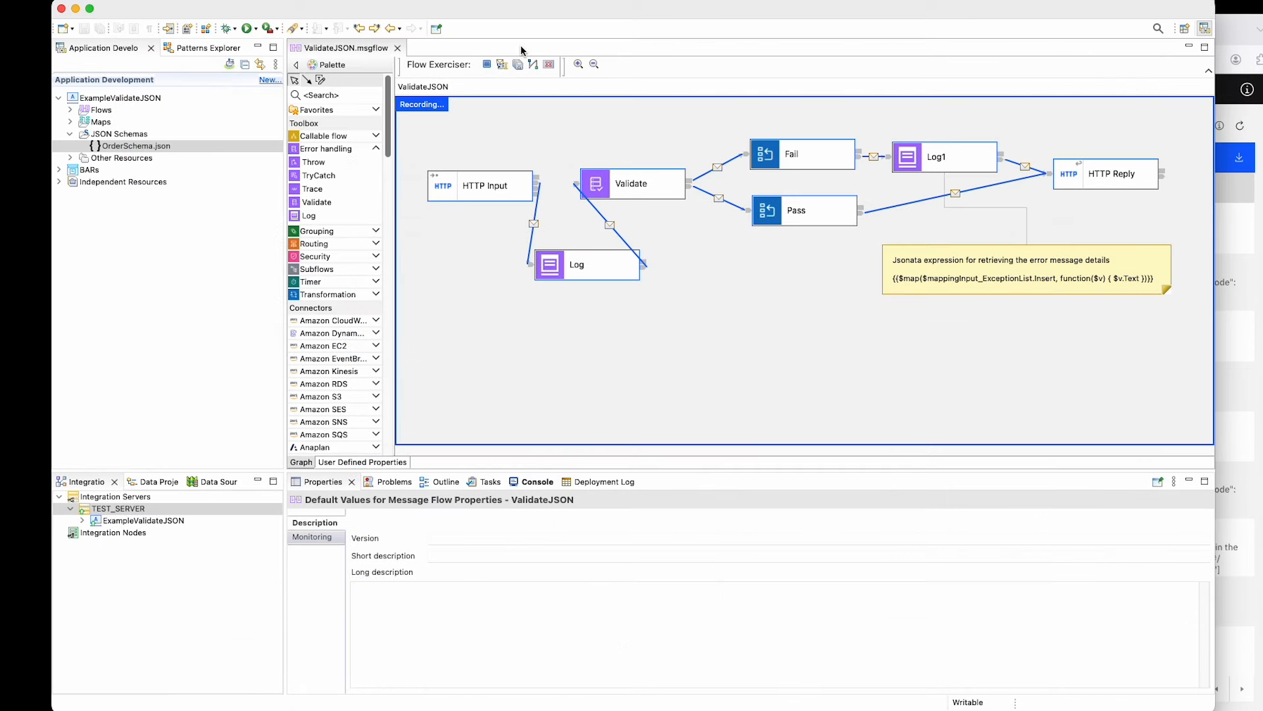
Return to the Toolkit, stop the flow exerciser, and open server.conf.yaml from TEST_SERVER under Independent Resources
left_click(488, 64)
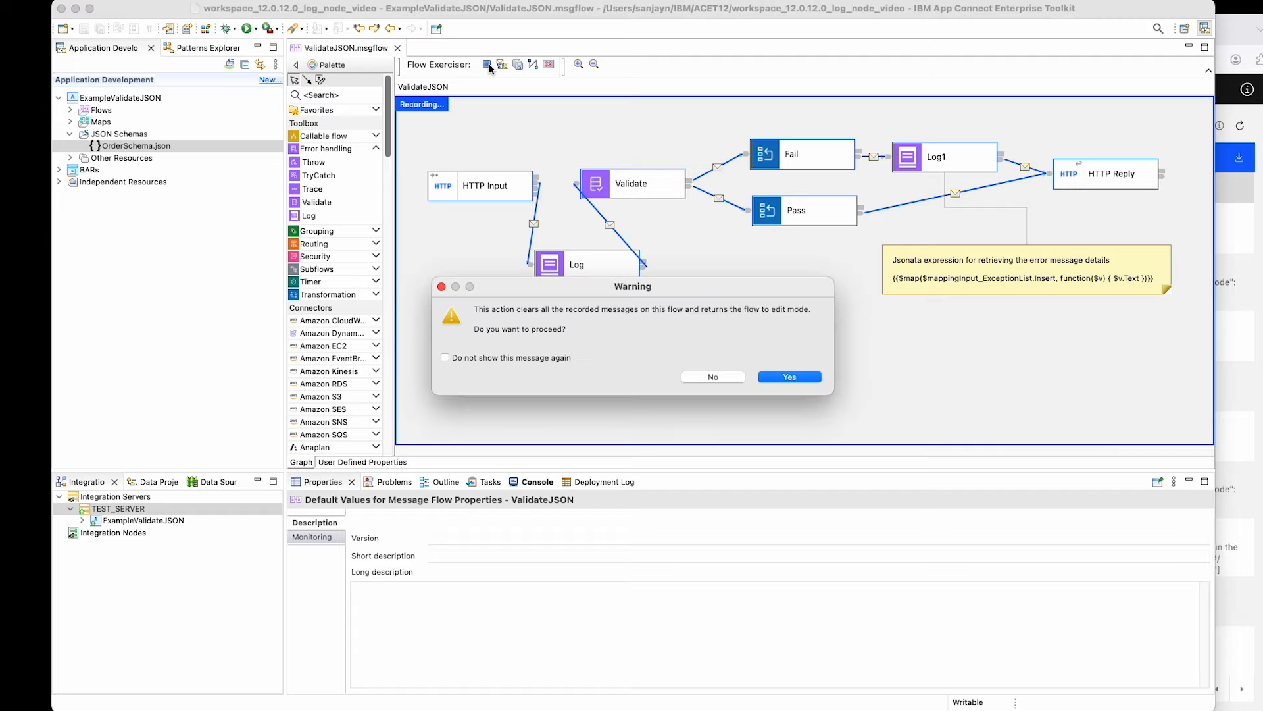
left_click(807, 376)
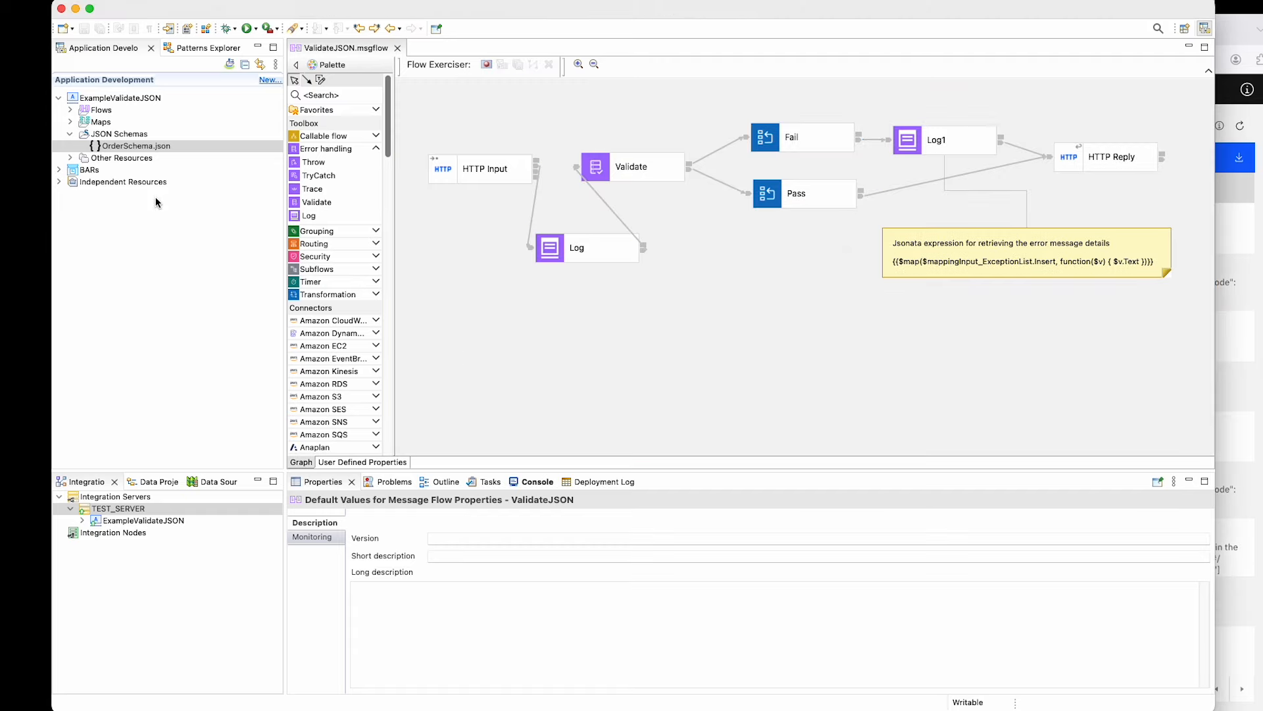
left_click(59, 181)
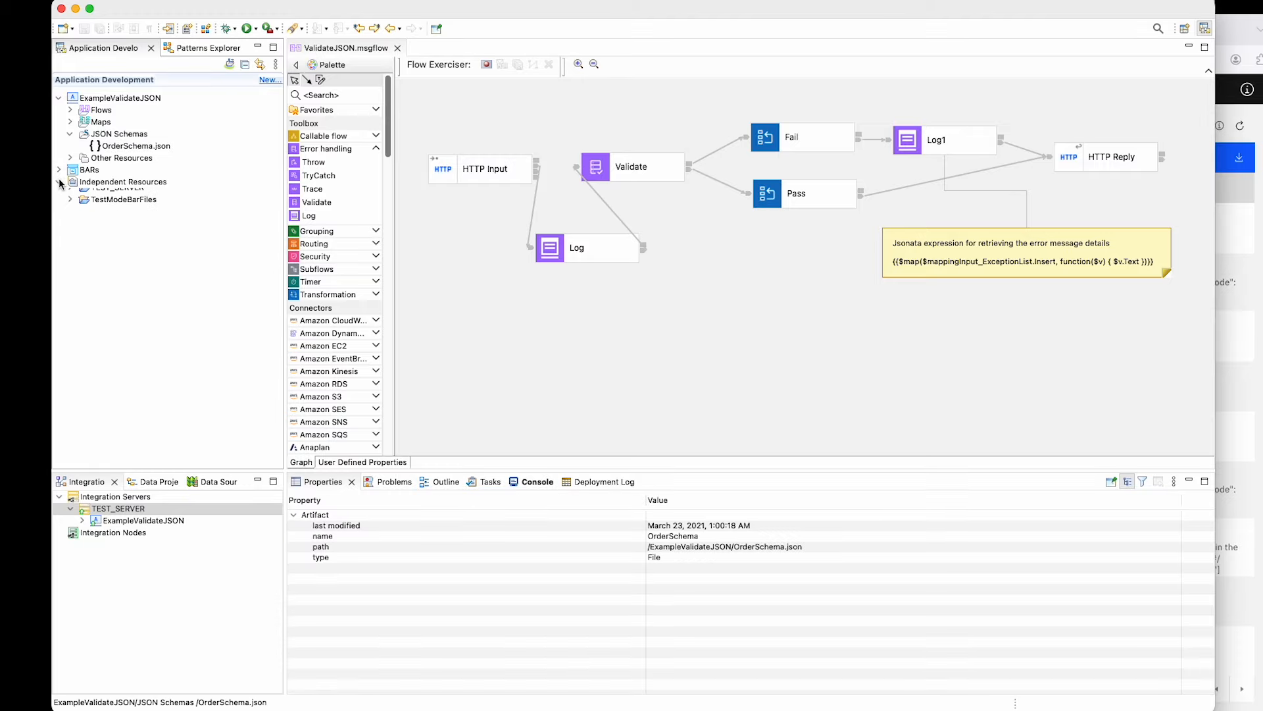
left_click(69, 193)
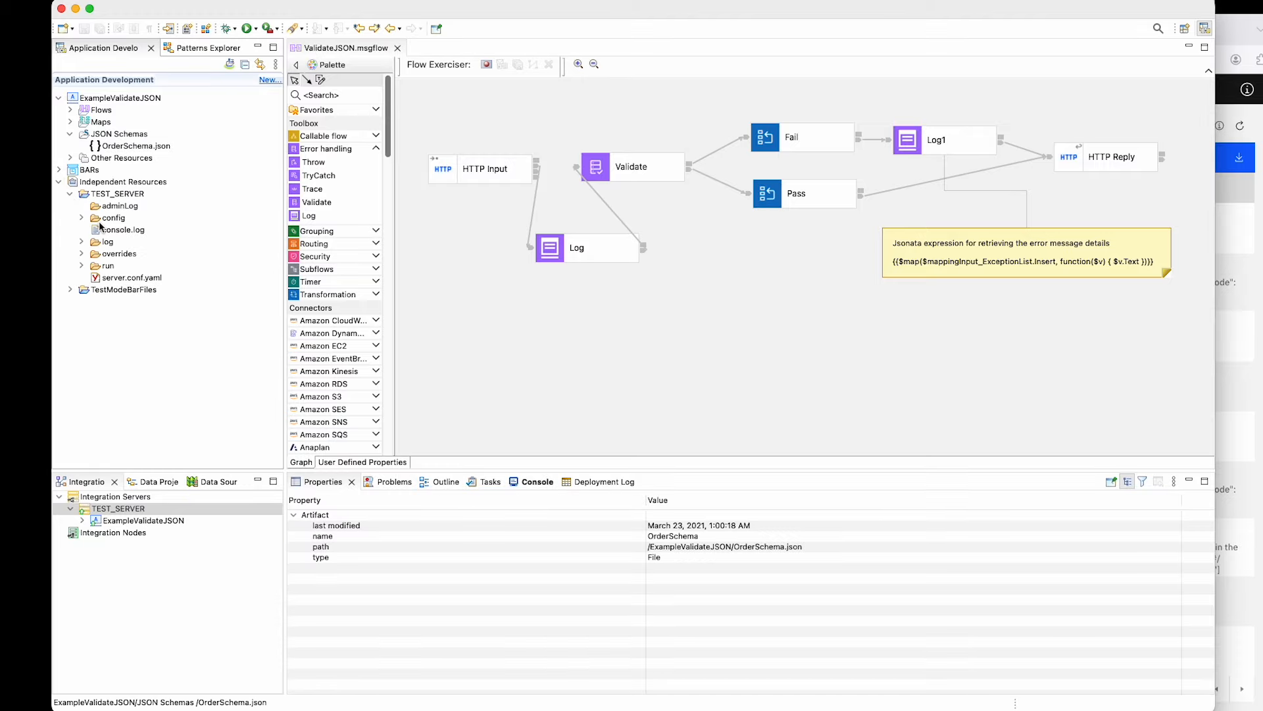
double_click(123, 279)
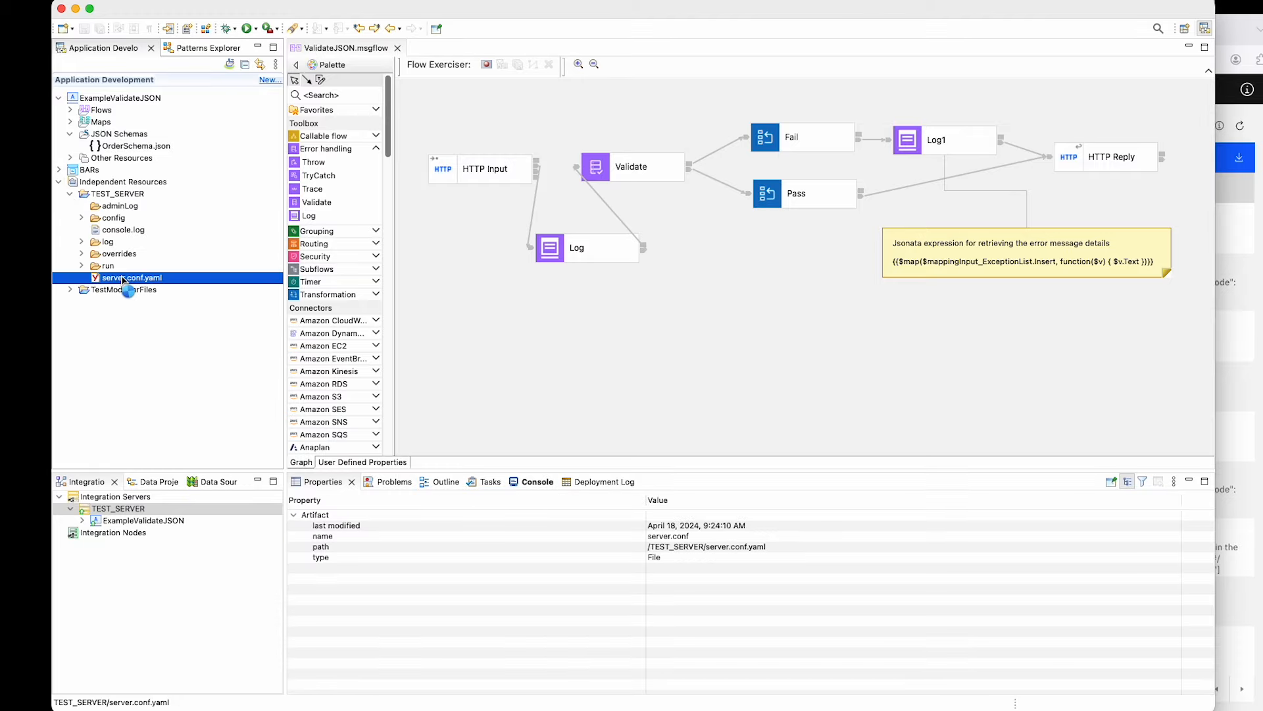
Find "Activity" in server.conf.yaml and uncomment the ActivityLogTemplate: and enabled: true lines in the ActivityLog section
left_click(449, 191)
type("ctivity")
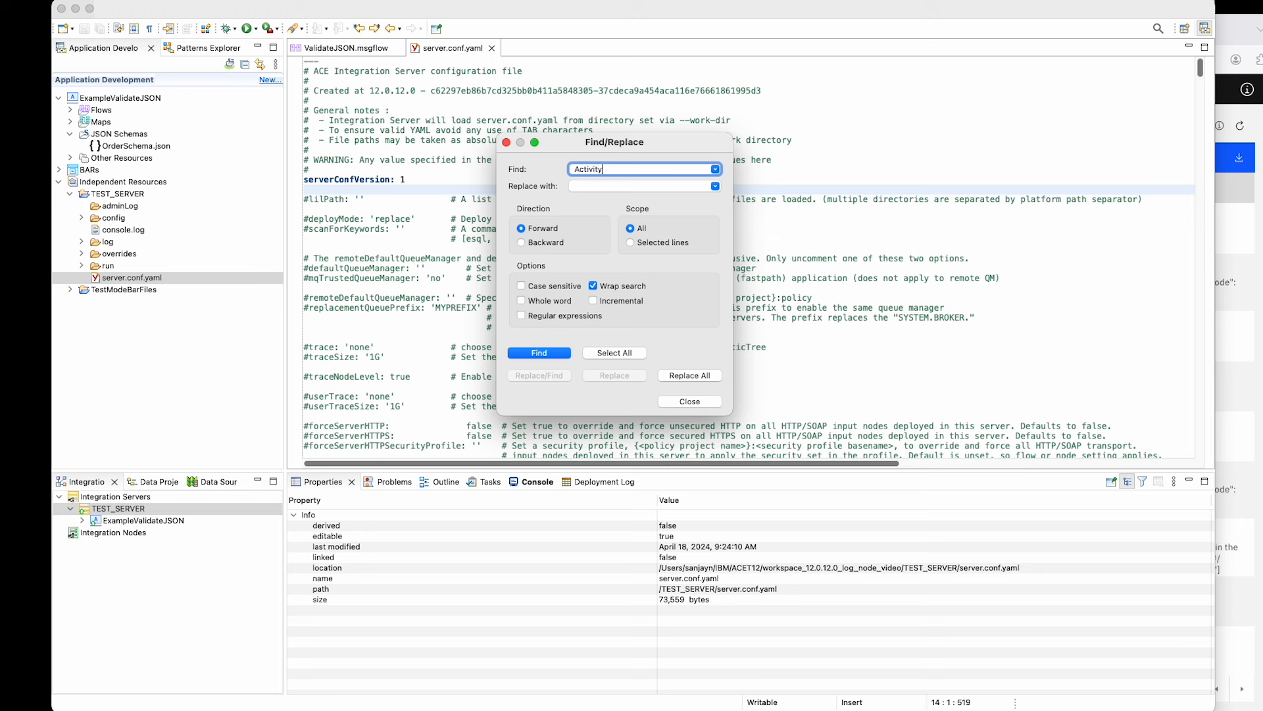
key("Return")
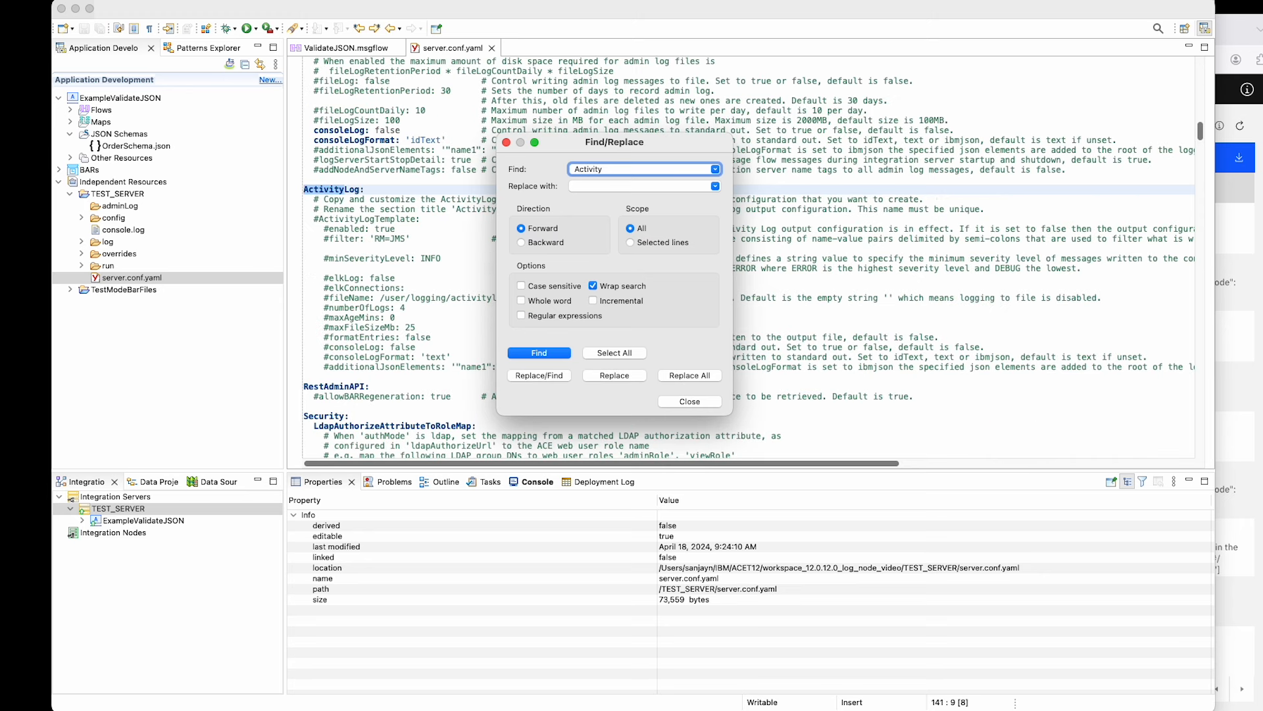
left_click(685, 403)
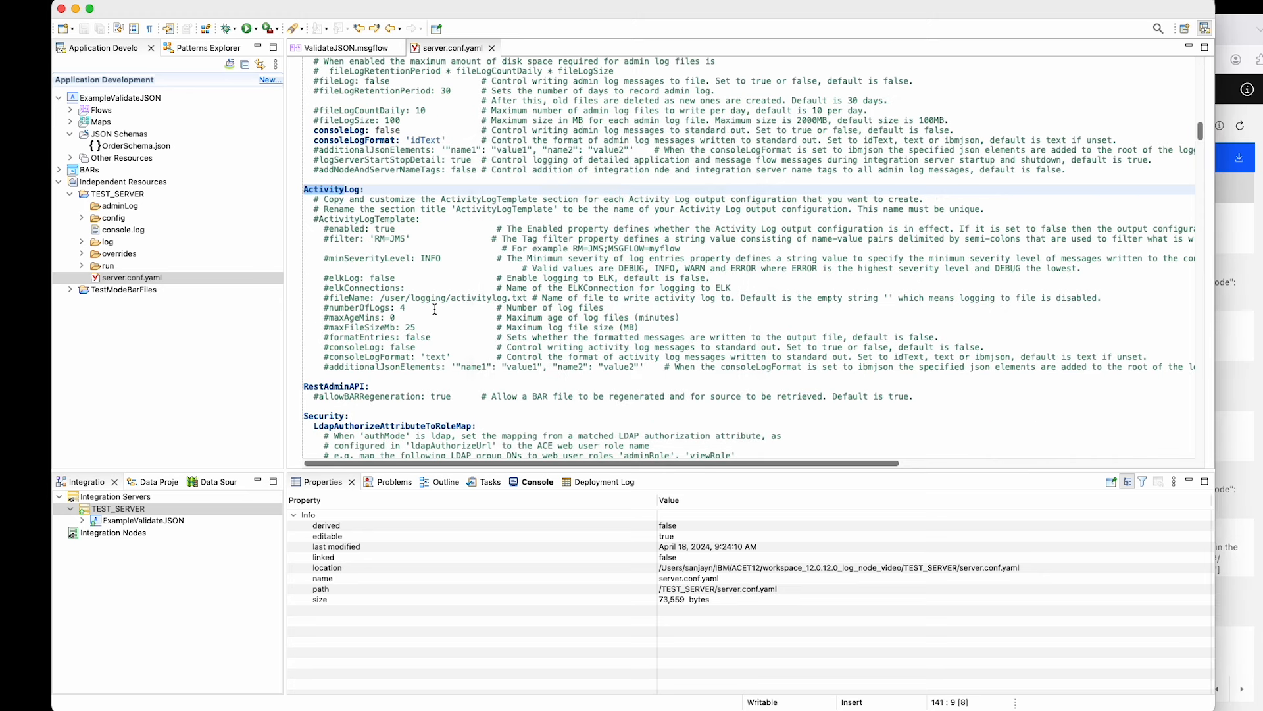
left_click(318, 219)
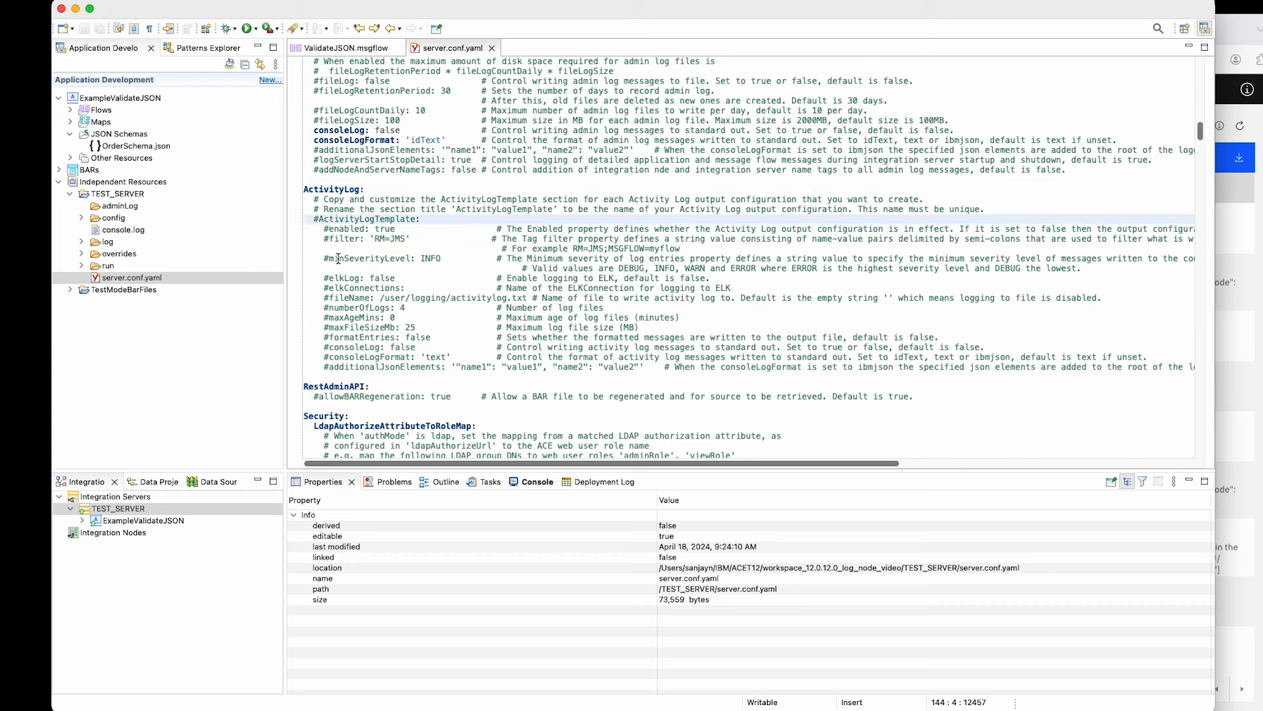
key("BackSpace")
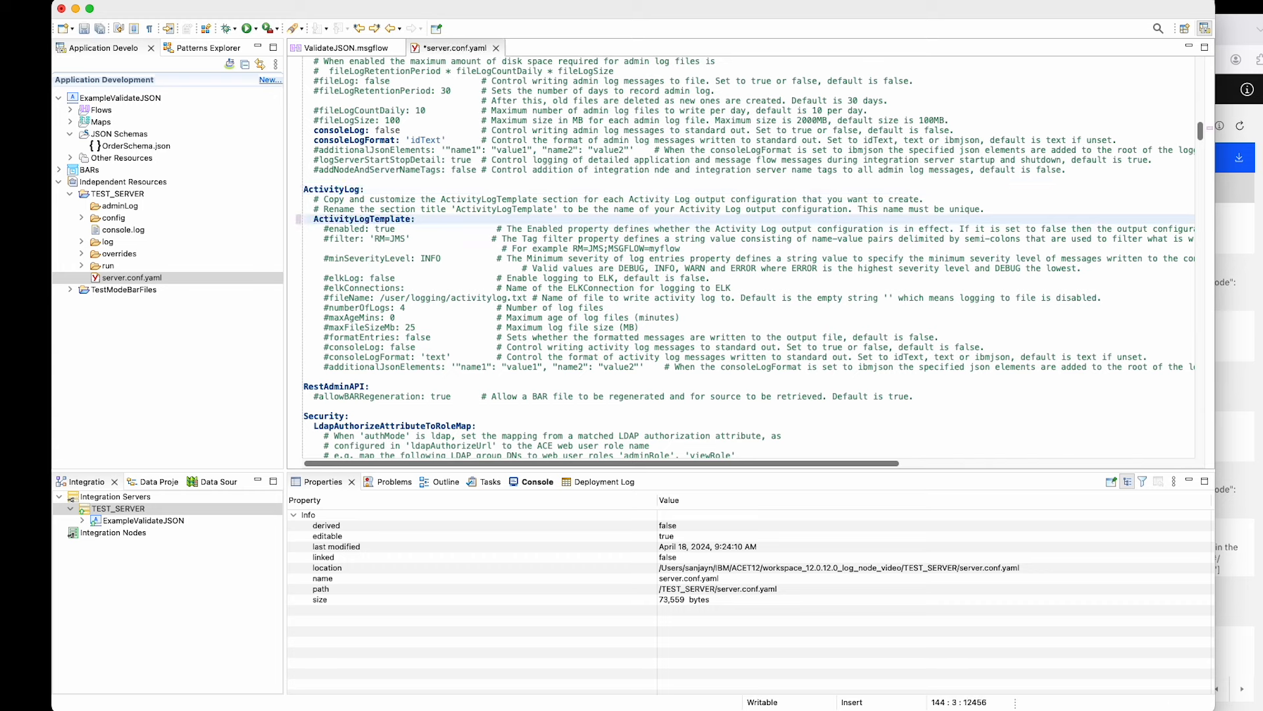
key("Down")
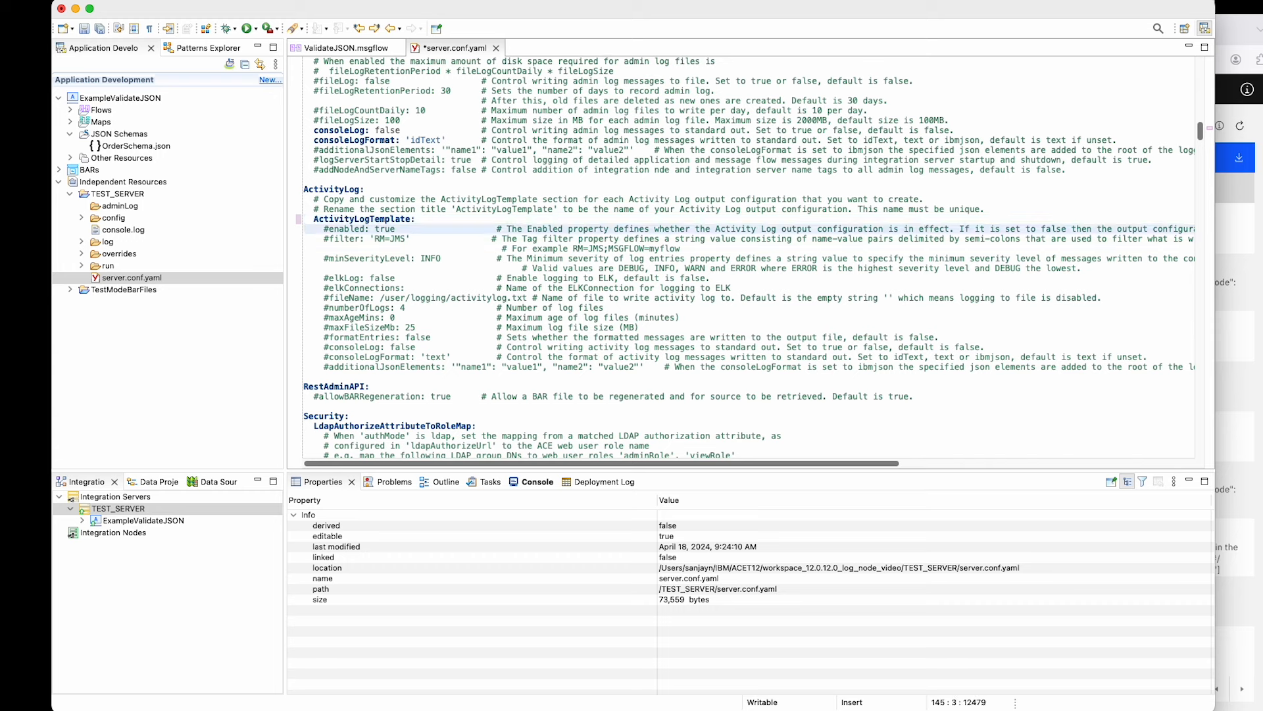
key("Right")
key("Right")
key("Right")
key("BackSpace")
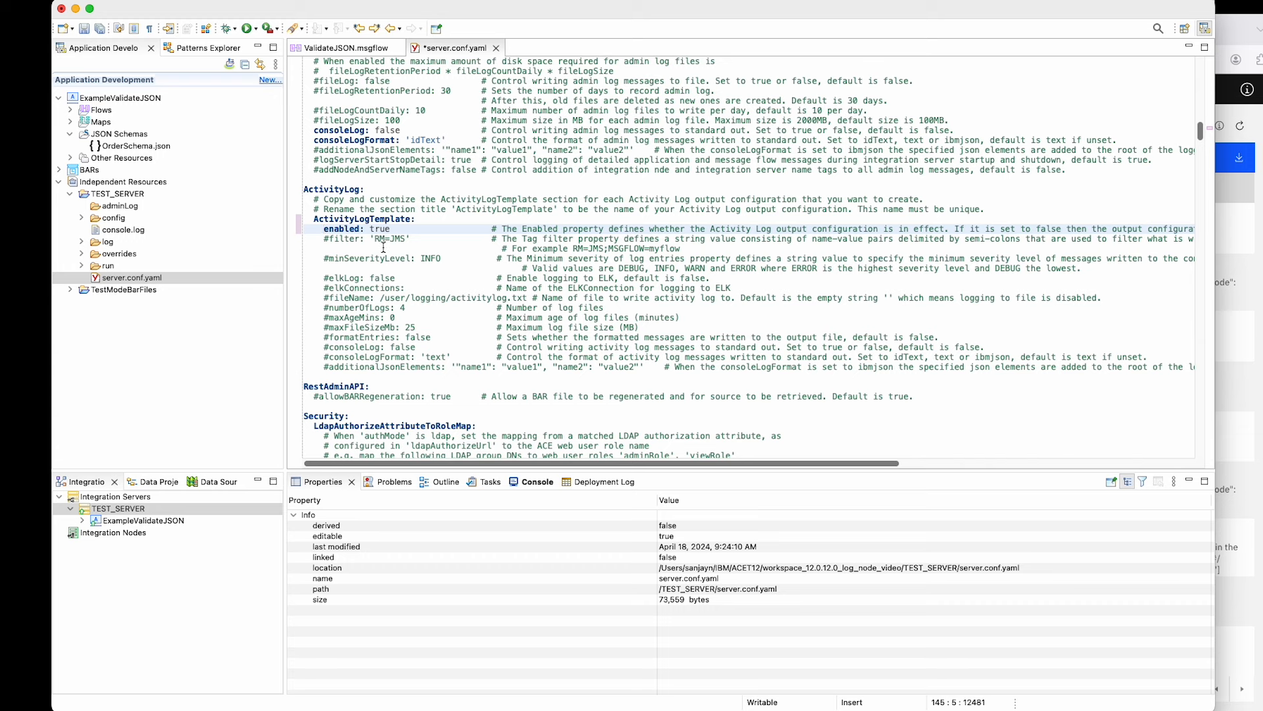
Uncomment the consoleLog line under ActivityLogTemplate in server.conf.yaml and set its value to true
left_click(328, 347)
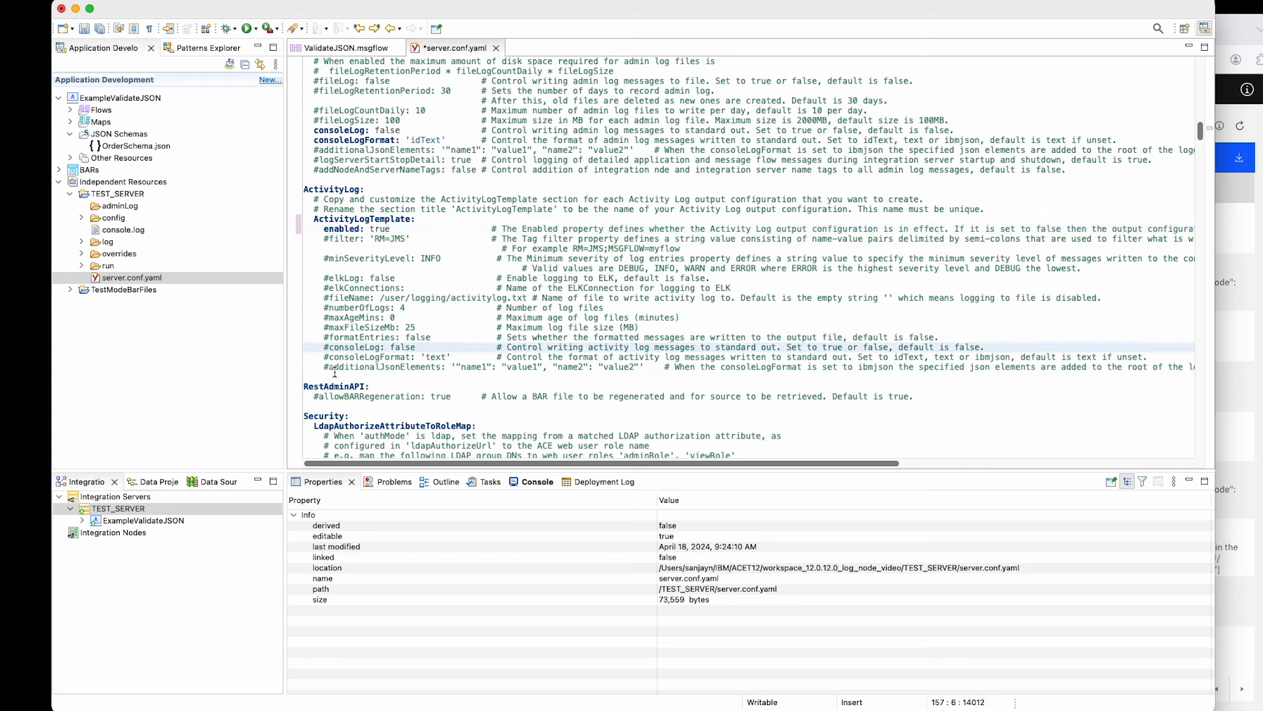
key("BackSpace")
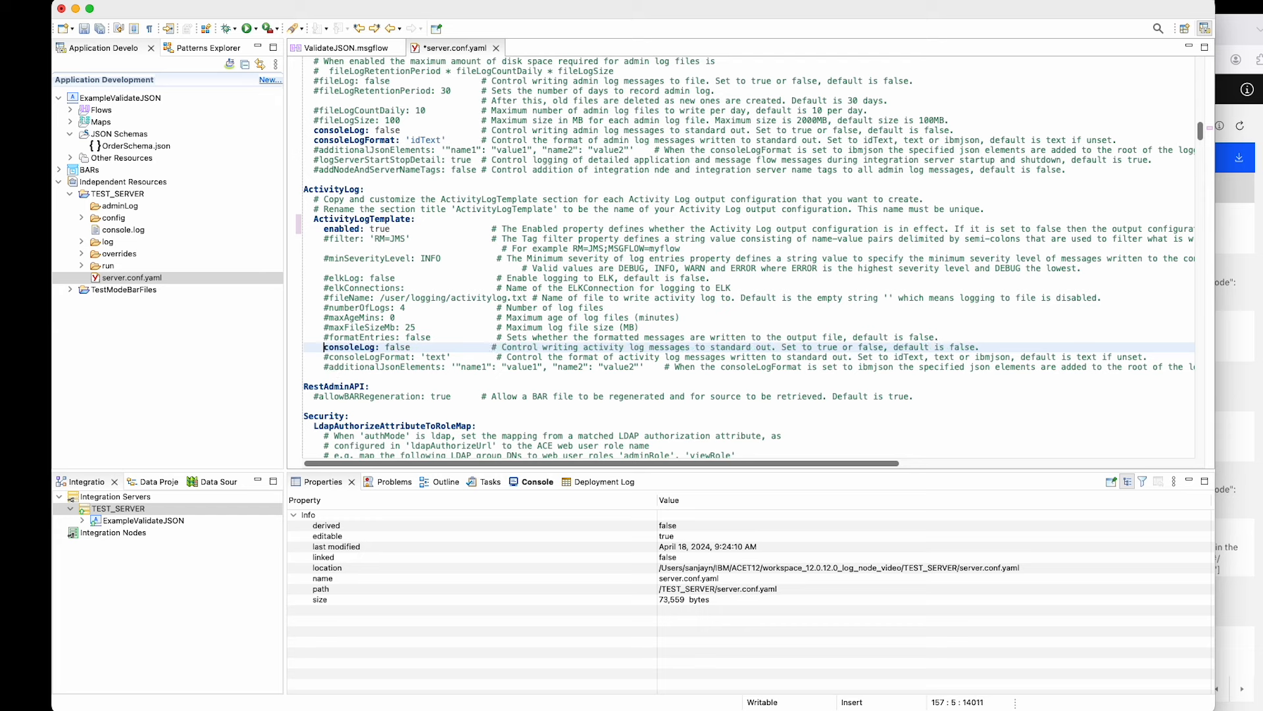
double_click(396, 347)
type("true")
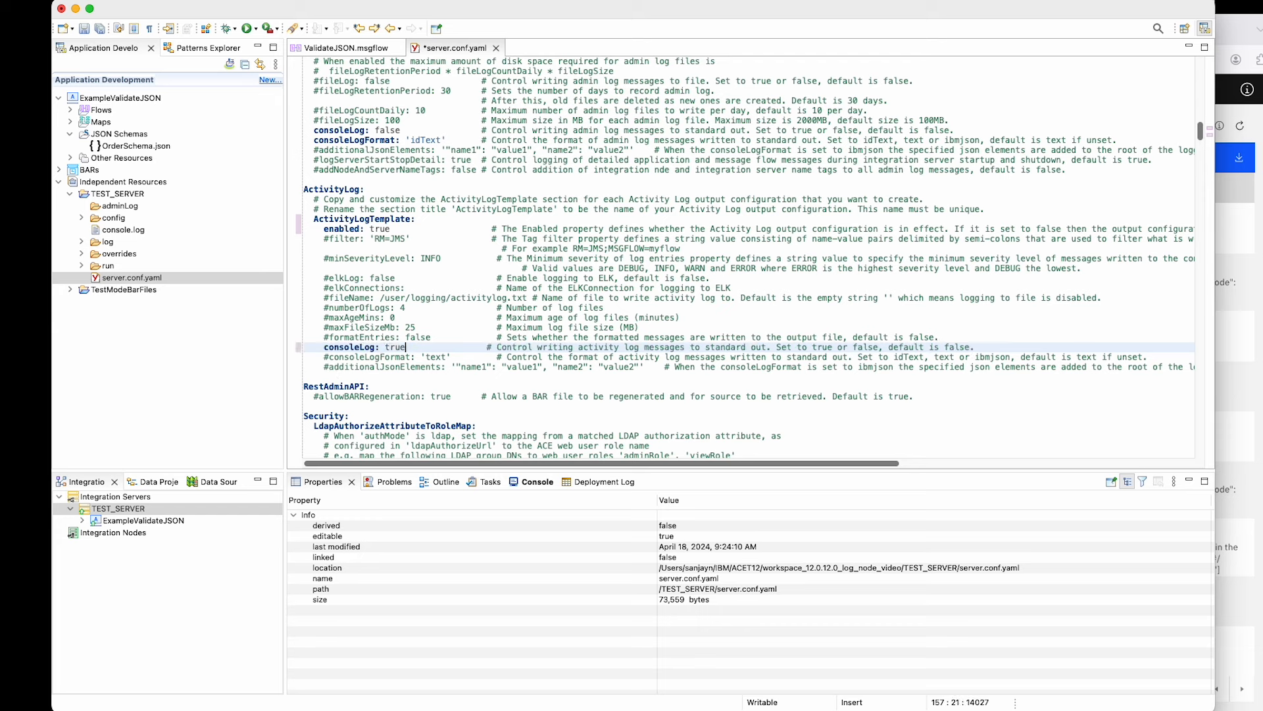
Uncomment the consoleLogFormat: 'text' line under ActivityLogTemplate and save server.conf.yaml
left_click(329, 357)
key("BackSpace")
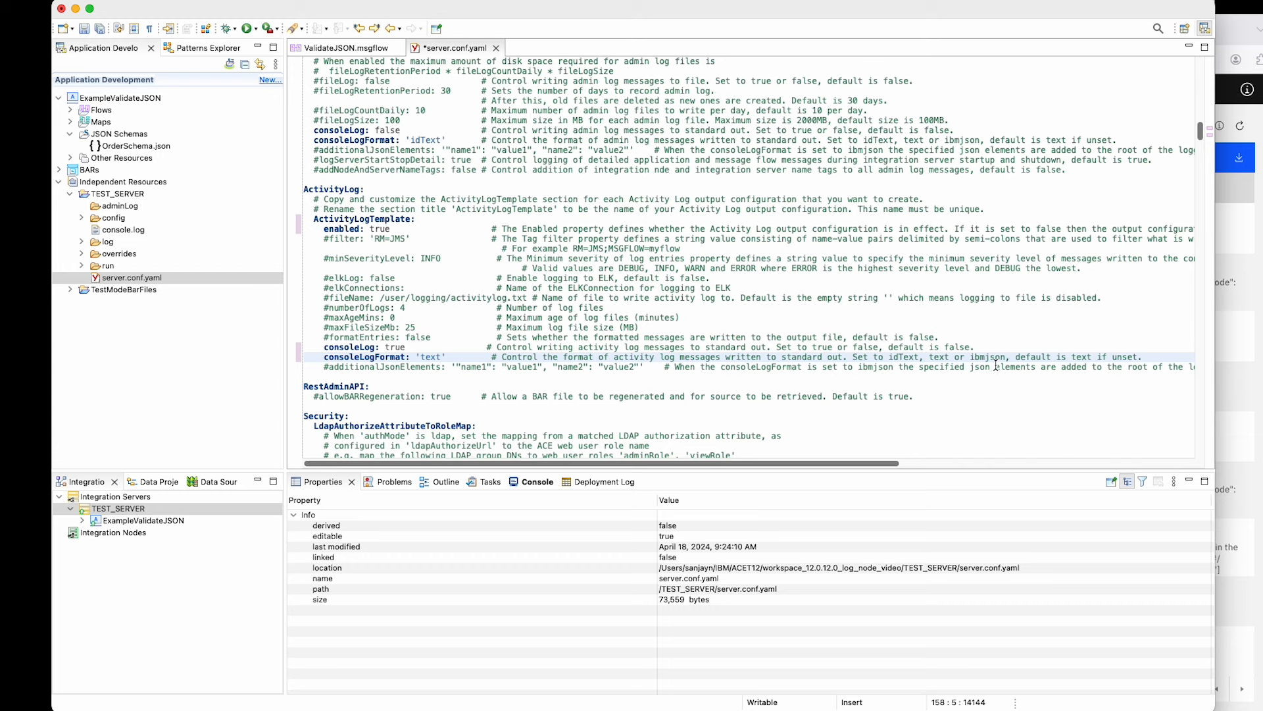
left_click(905, 331)
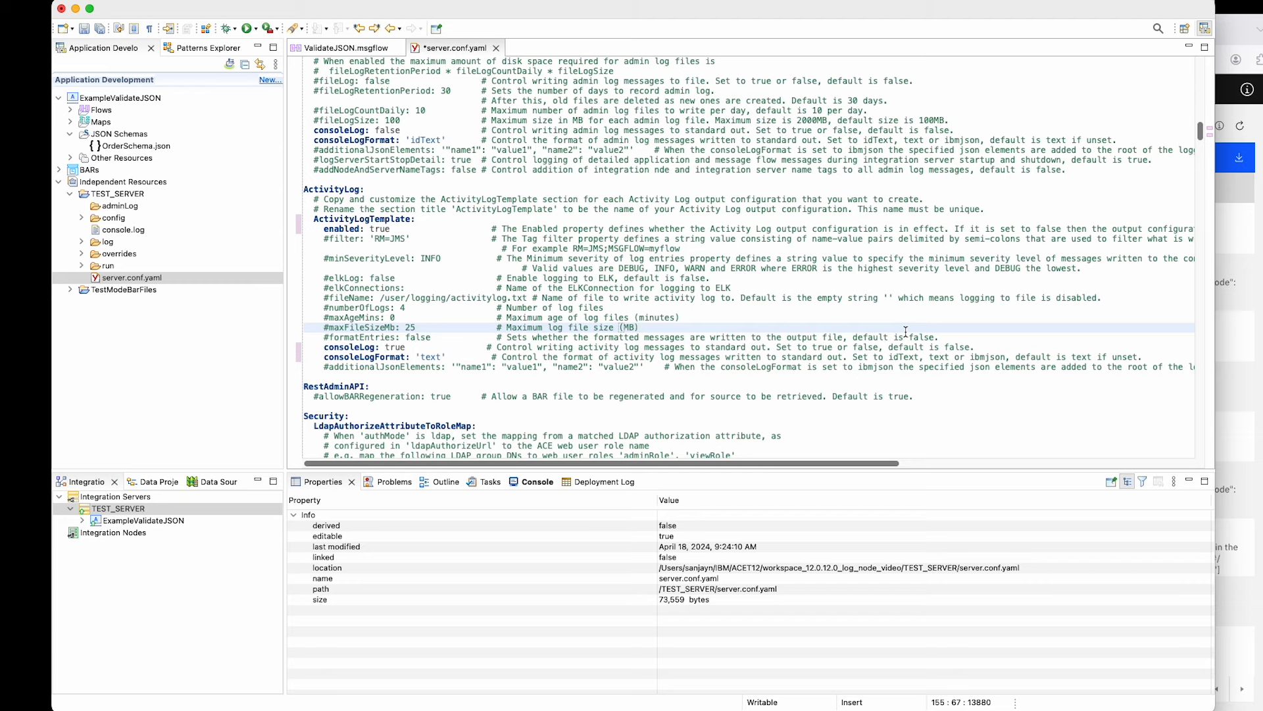
key("super+s")
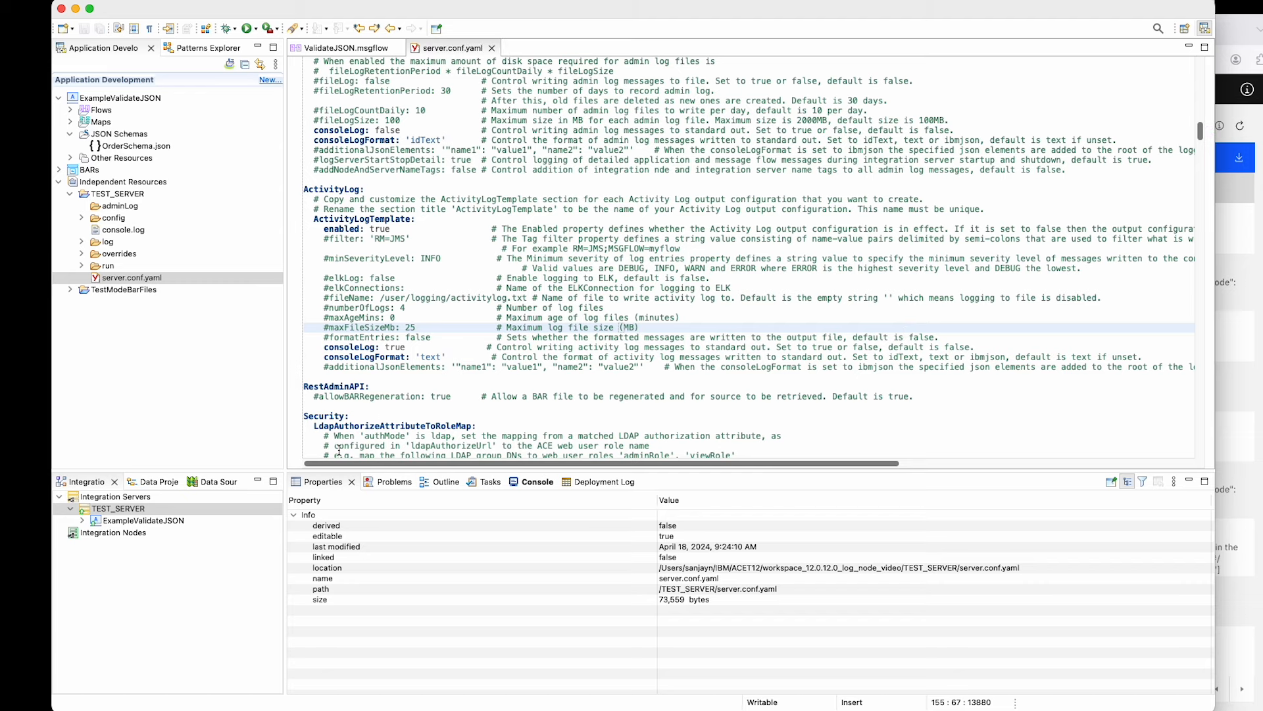
Restart the TEST_SERVER integration server, open its console.log from the success message, and dismiss the message
left_click(358, 51)
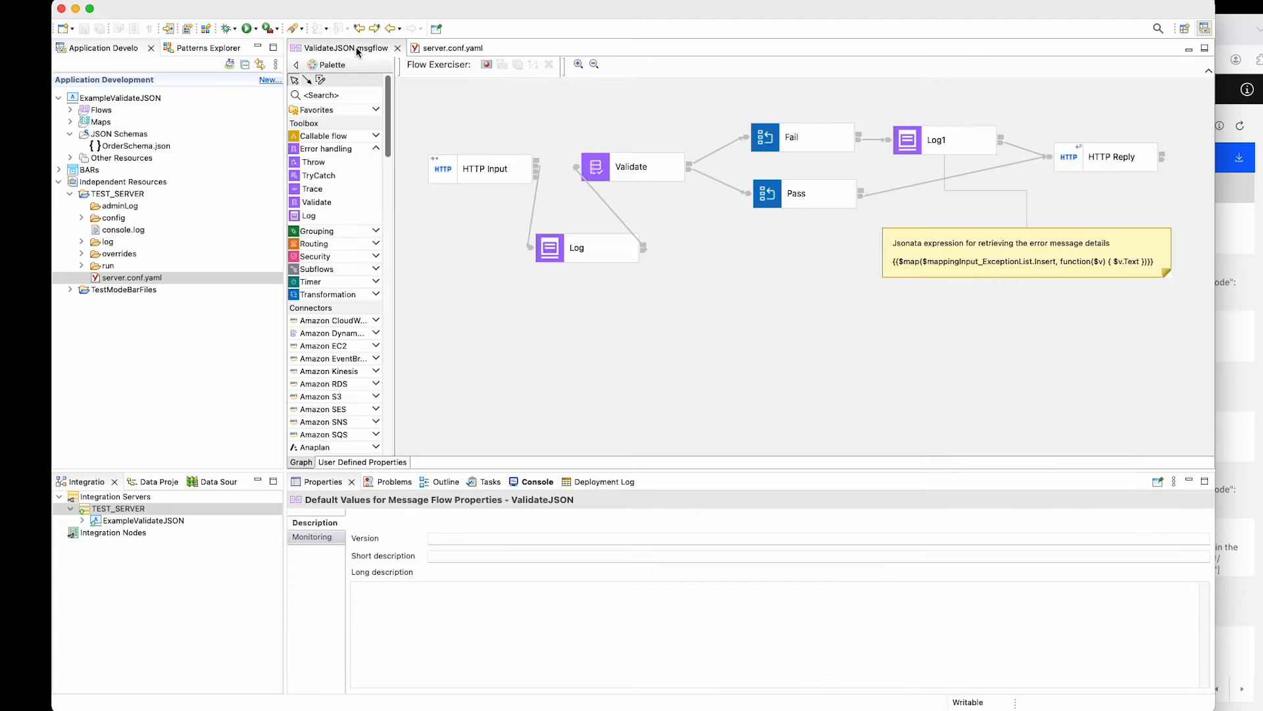
right_click(111, 509)
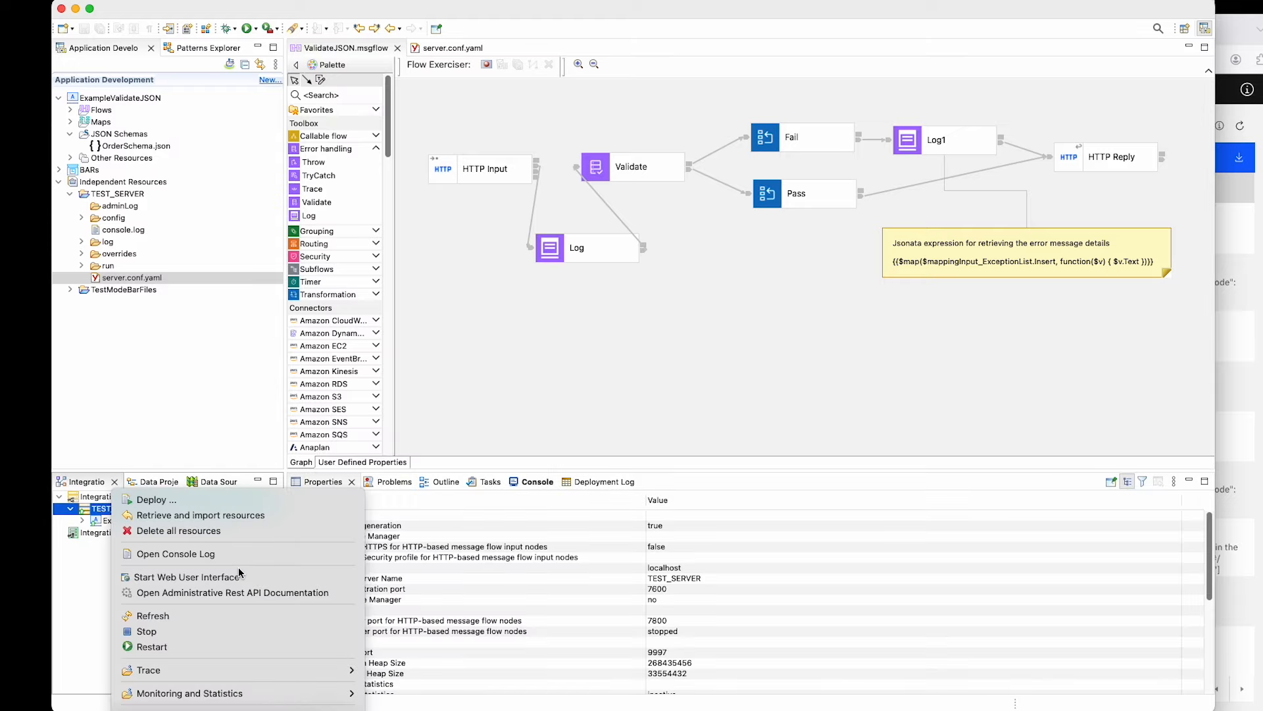
left_click(215, 650)
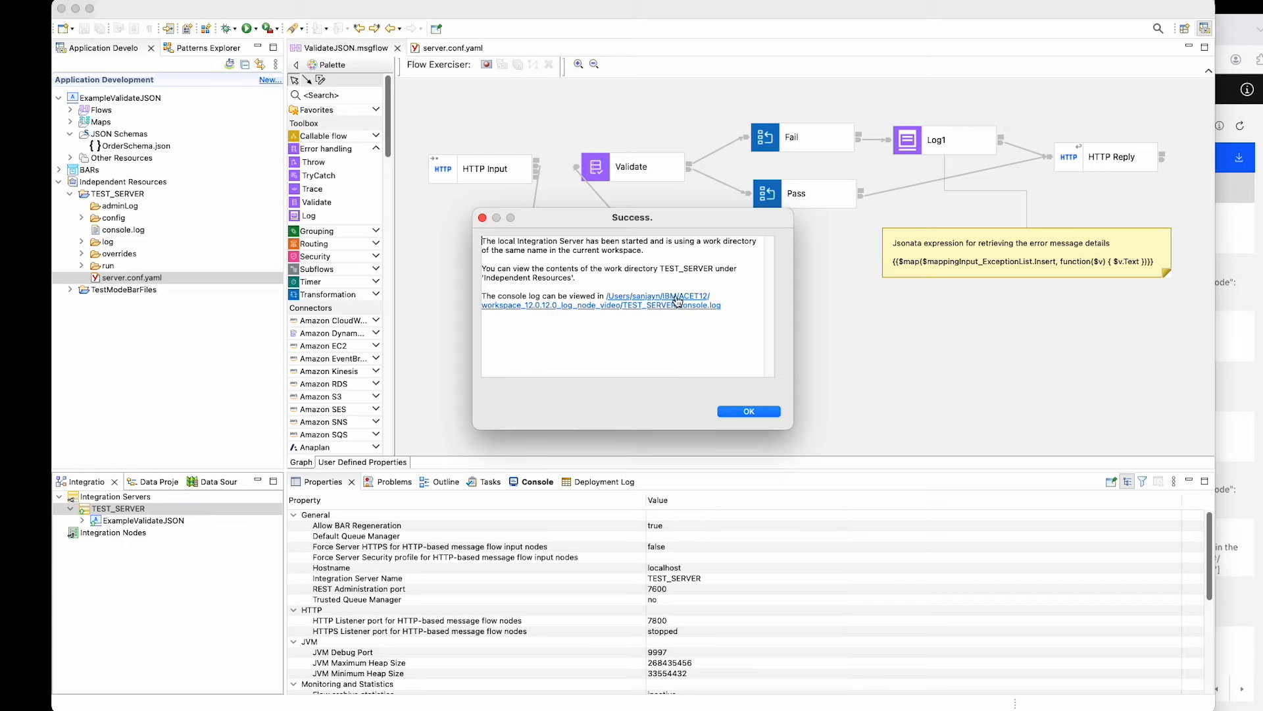
left_click(680, 301)
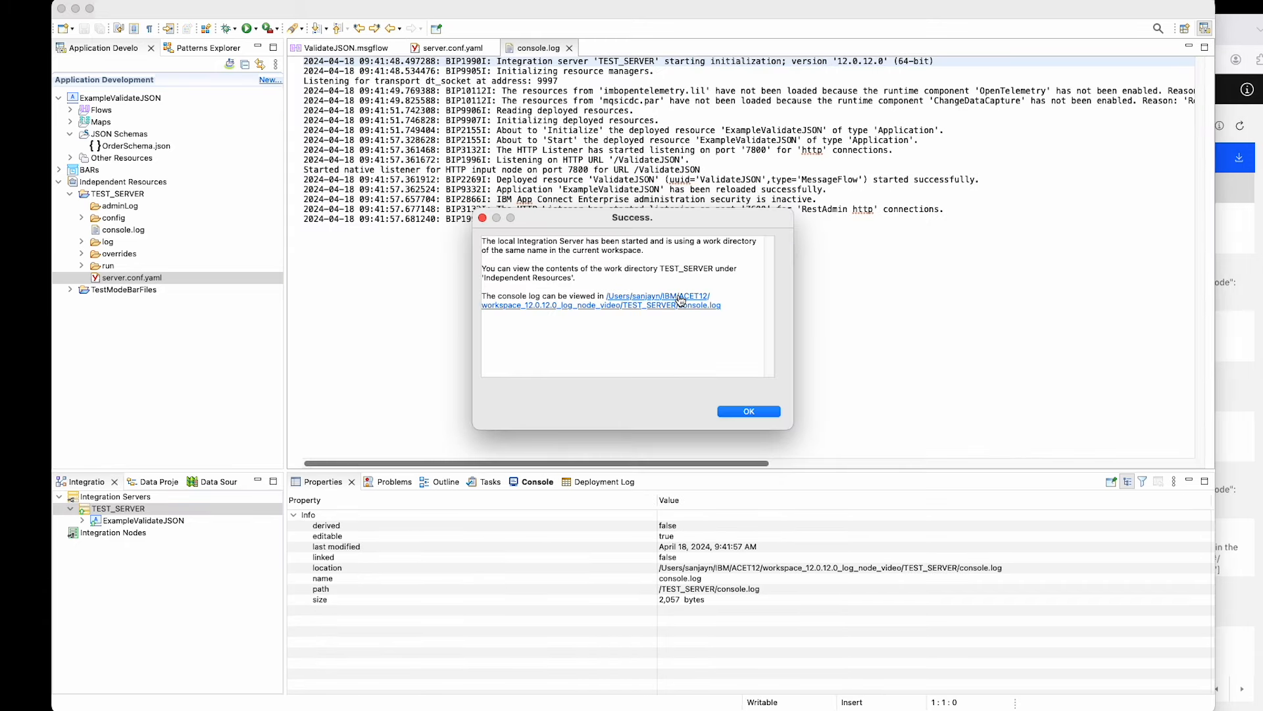
left_click(765, 413)
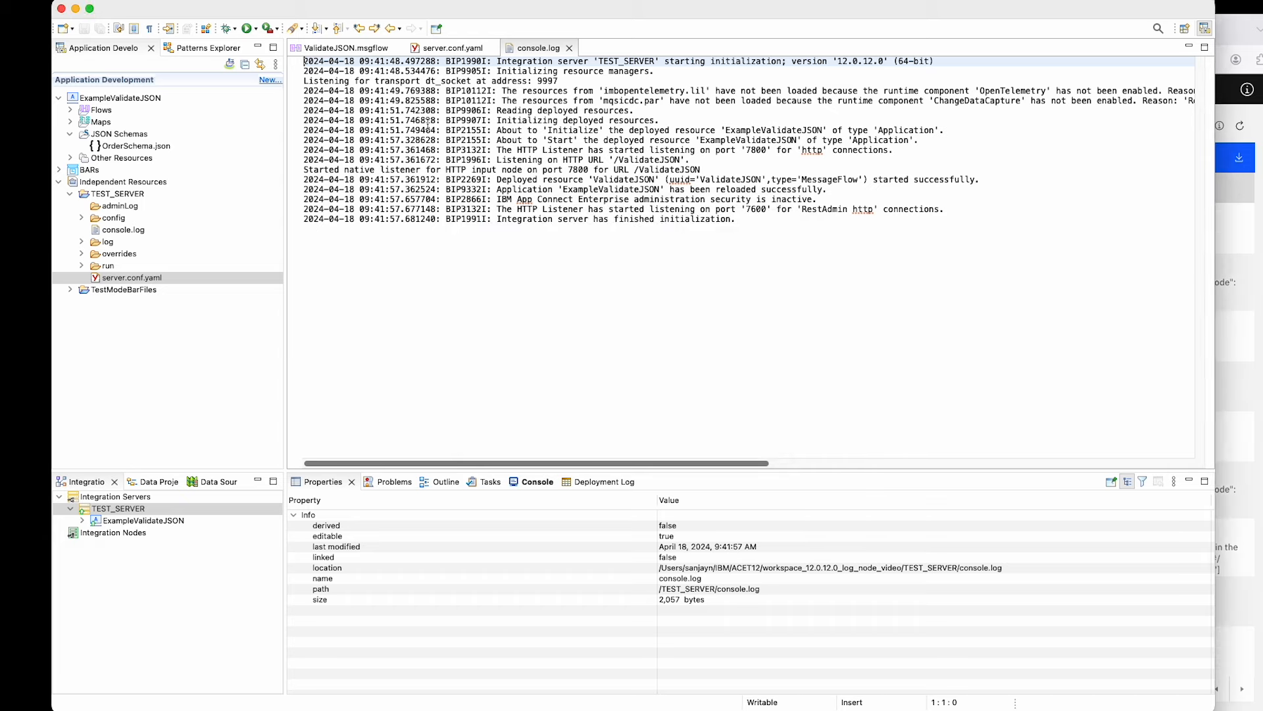
Return to the ValidateJSON message flow and start the Flow Exerciser without redeploying ExampleValidateJSON
left_click(355, 48)
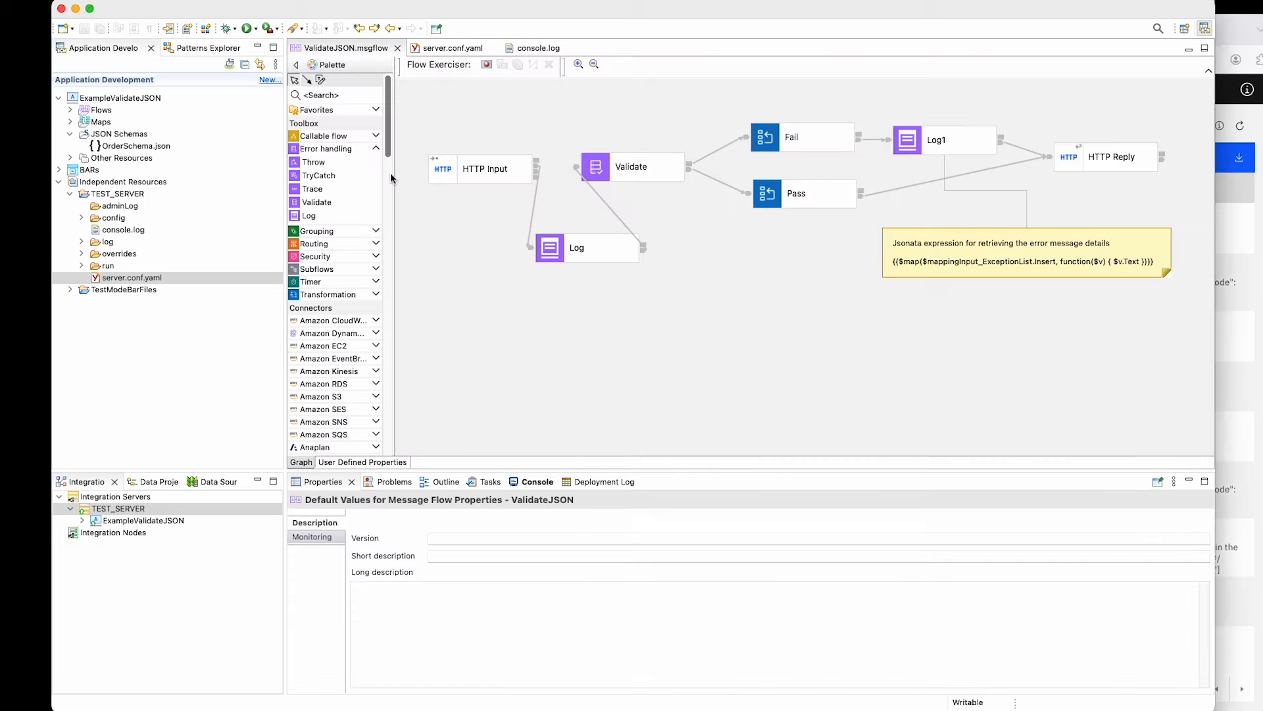
left_click(487, 65)
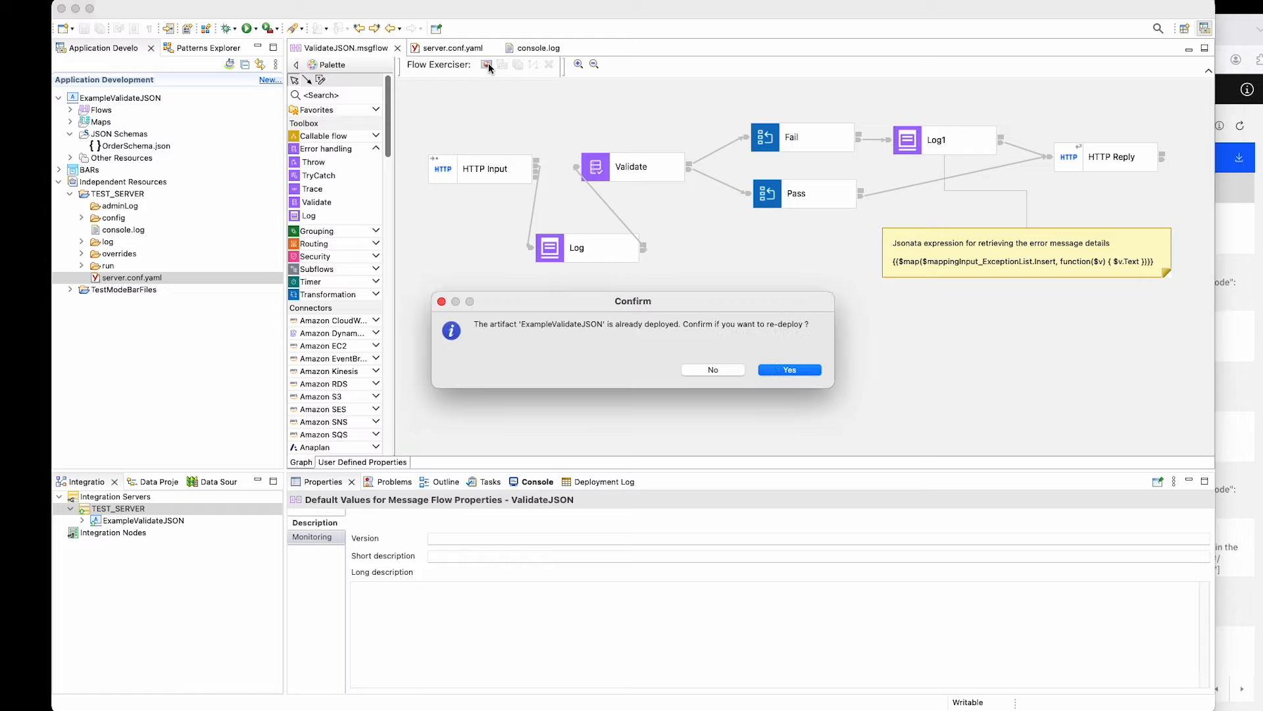
left_click(731, 371)
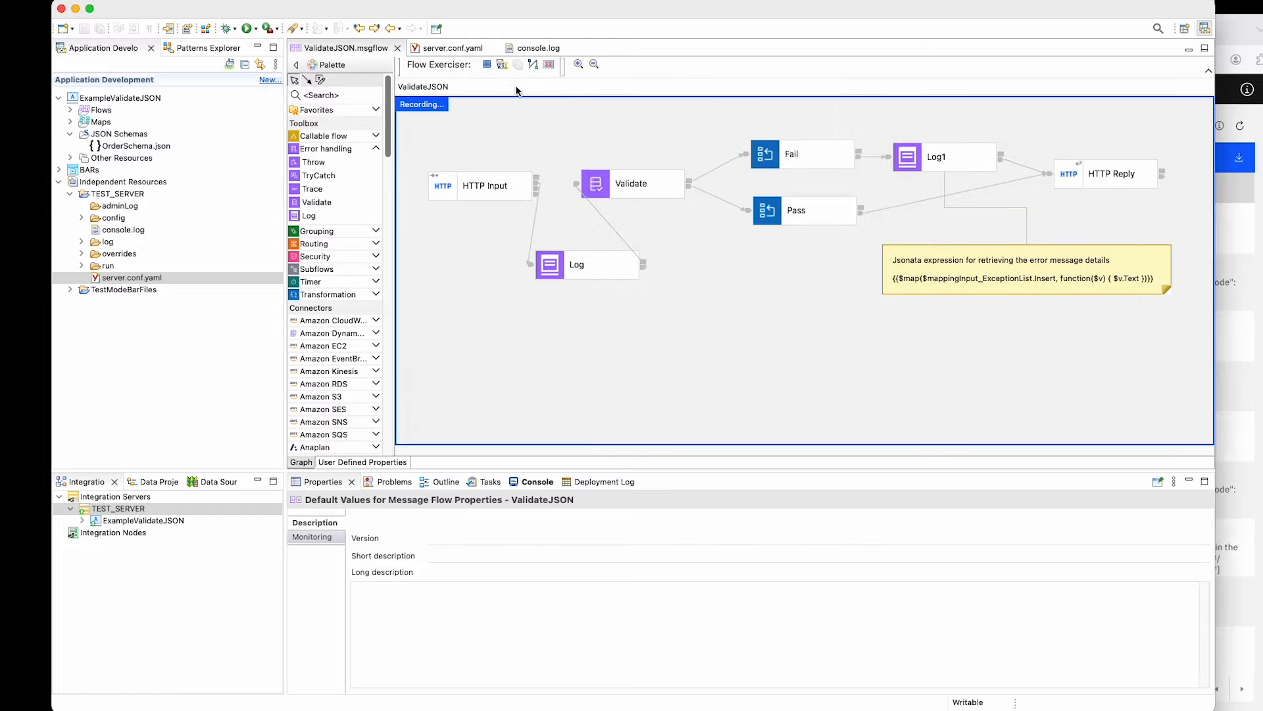
Send the ValidationFail input message through the flow, view the received HTTP reply message, and close the progress information
left_click(502, 64)
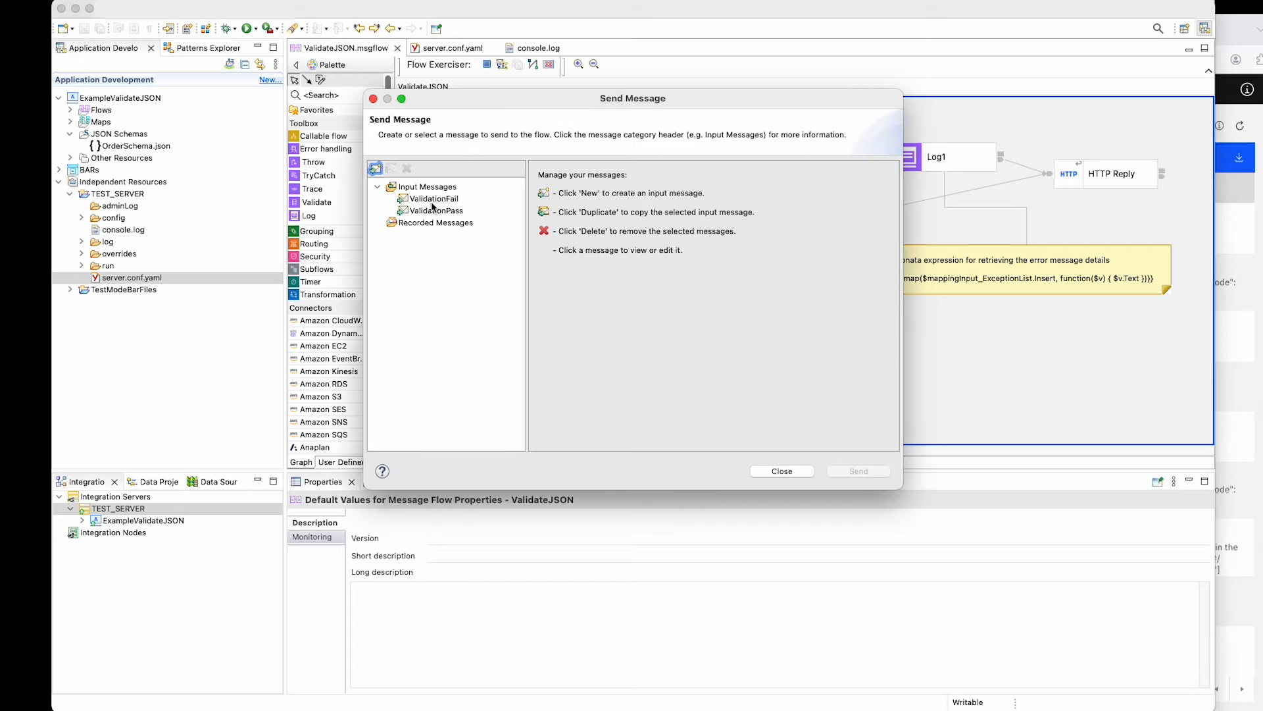
left_click(432, 199)
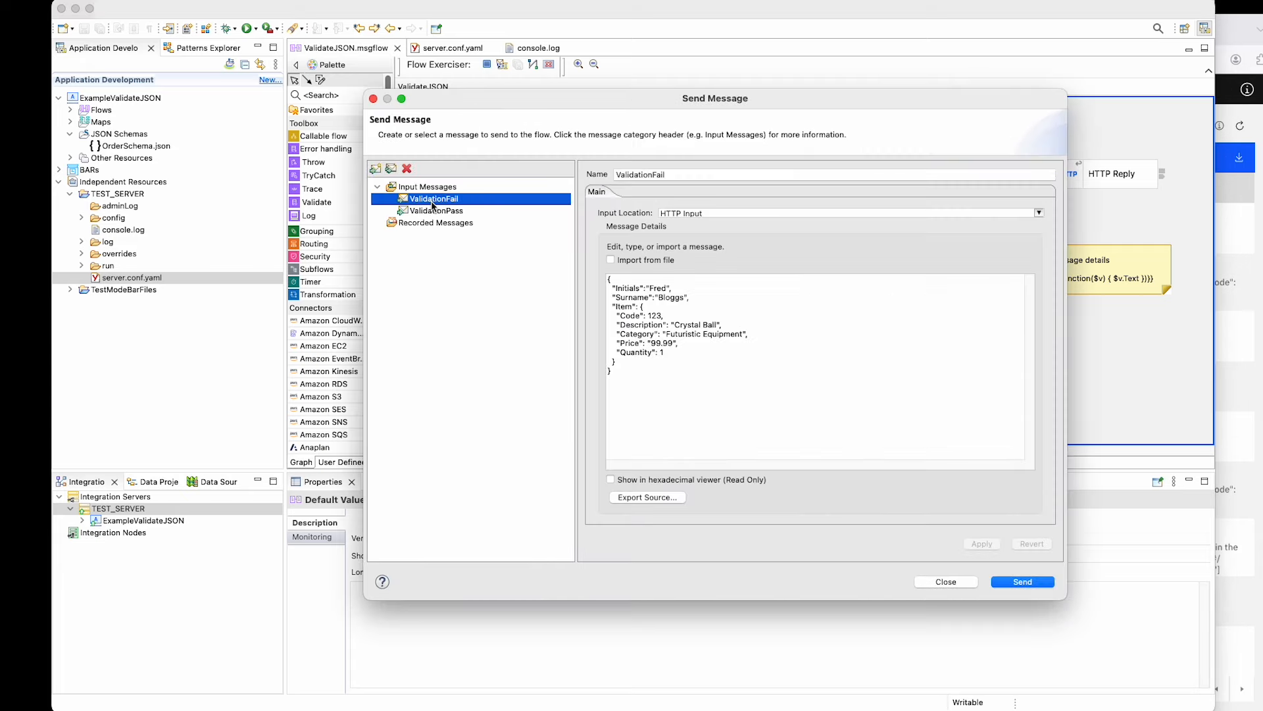
left_click(1038, 583)
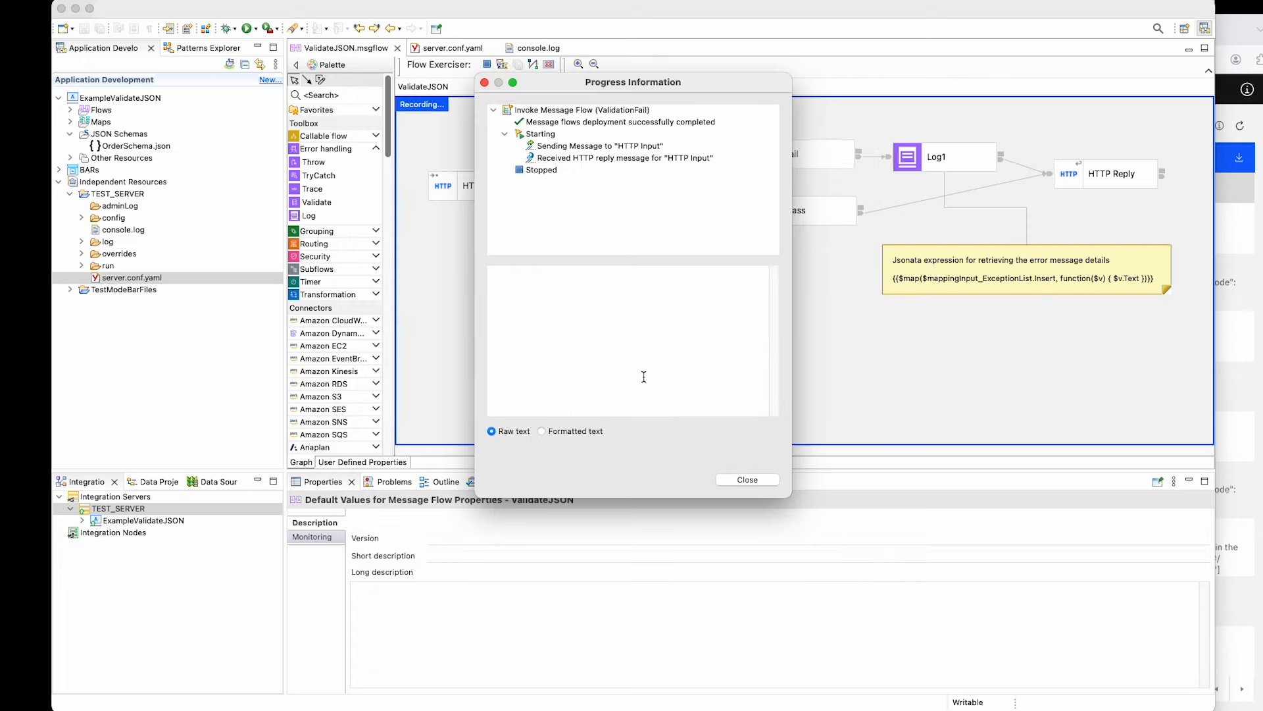
left_click(634, 158)
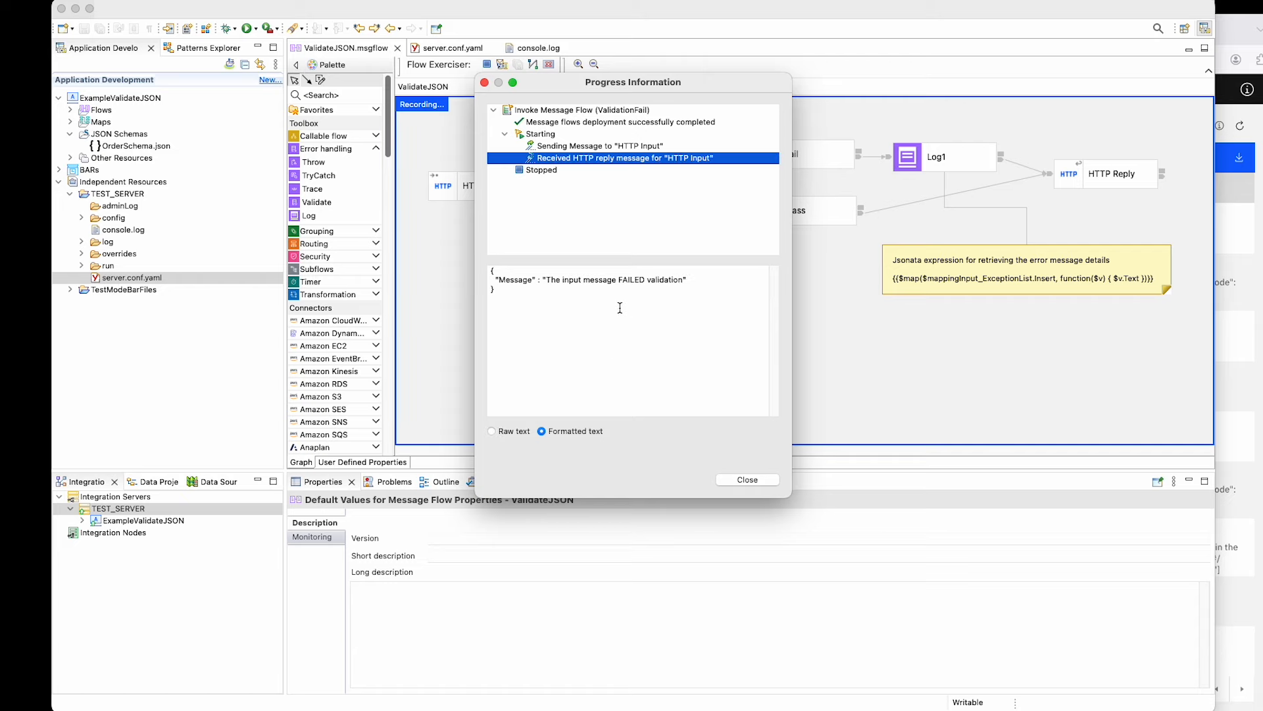
left_click(759, 478)
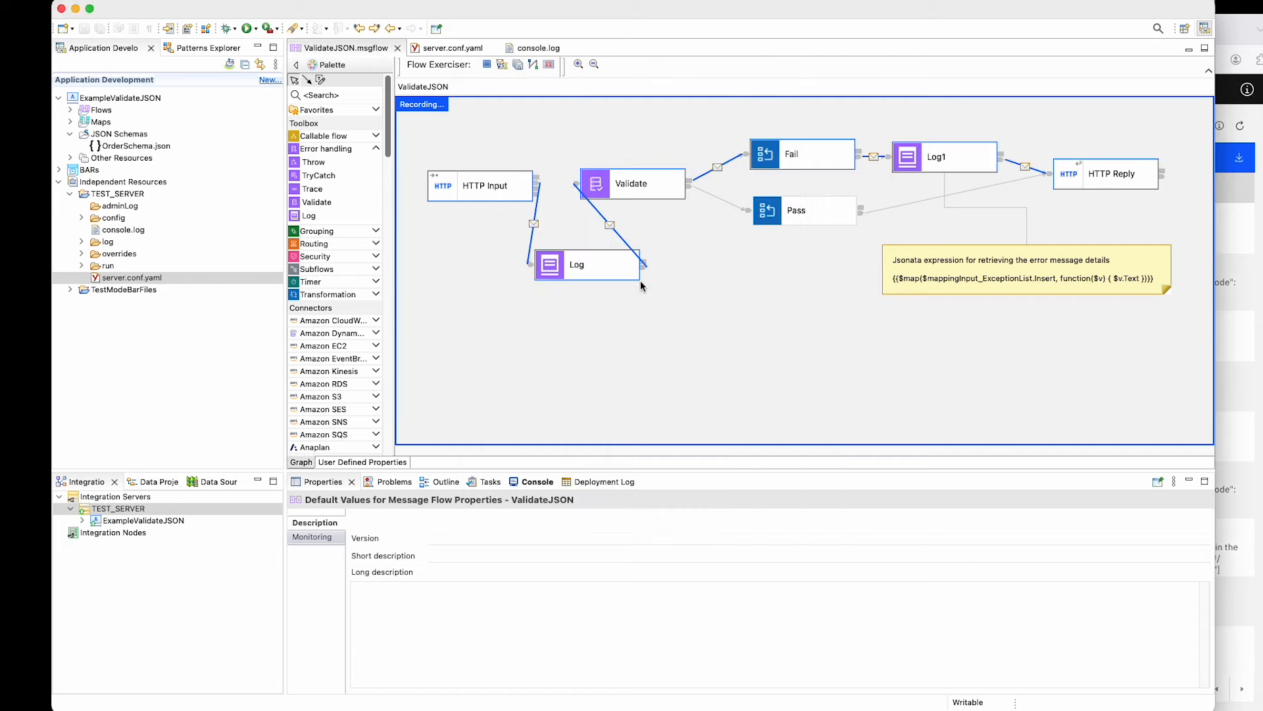
Examine the Log and Log1 activity entries in console.log, including their user_Order and user_ErrorMessage tags
left_click(544, 53)
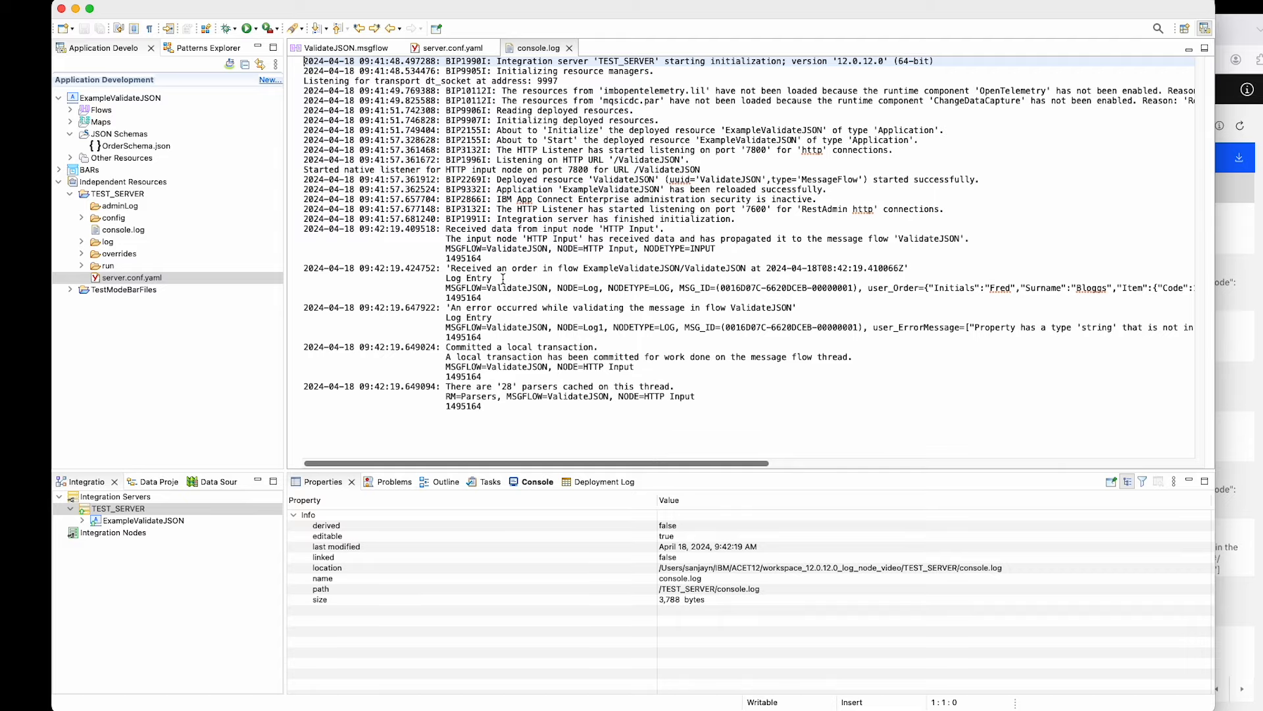
scroll(531, 354, "right", 5)
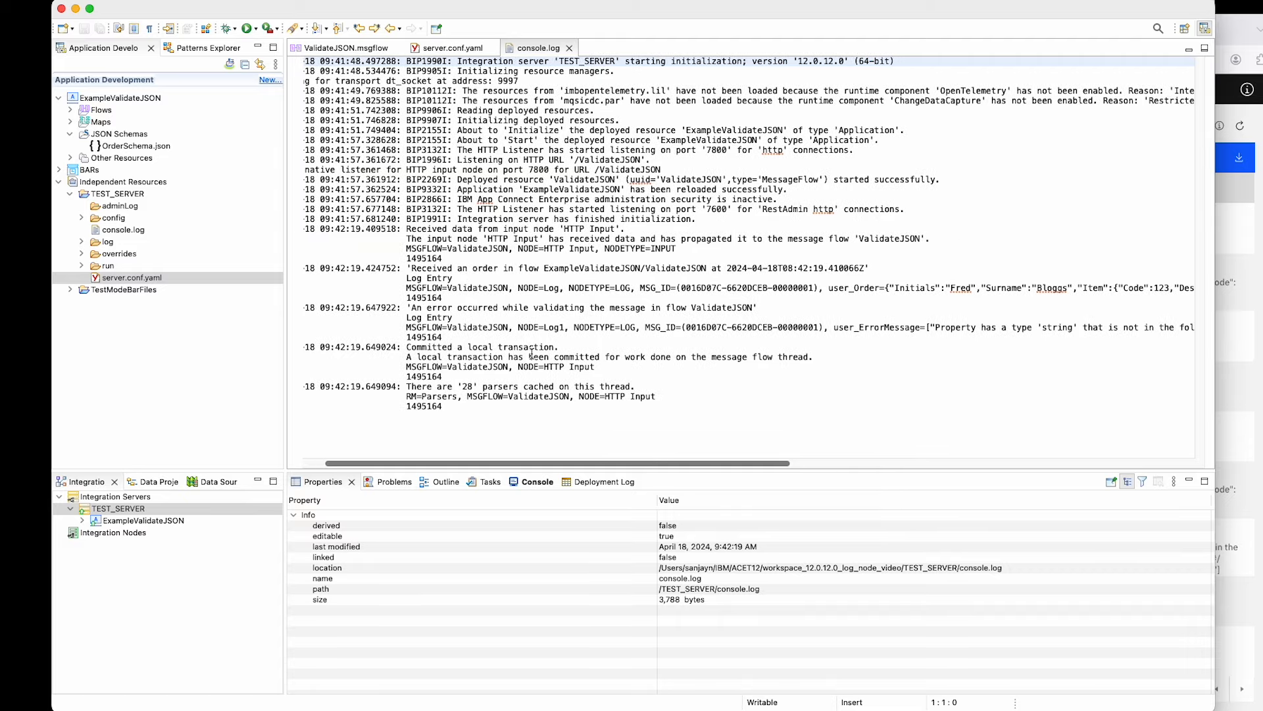
scroll(531, 351, "right", 10)
scroll(531, 351, "left", 15)
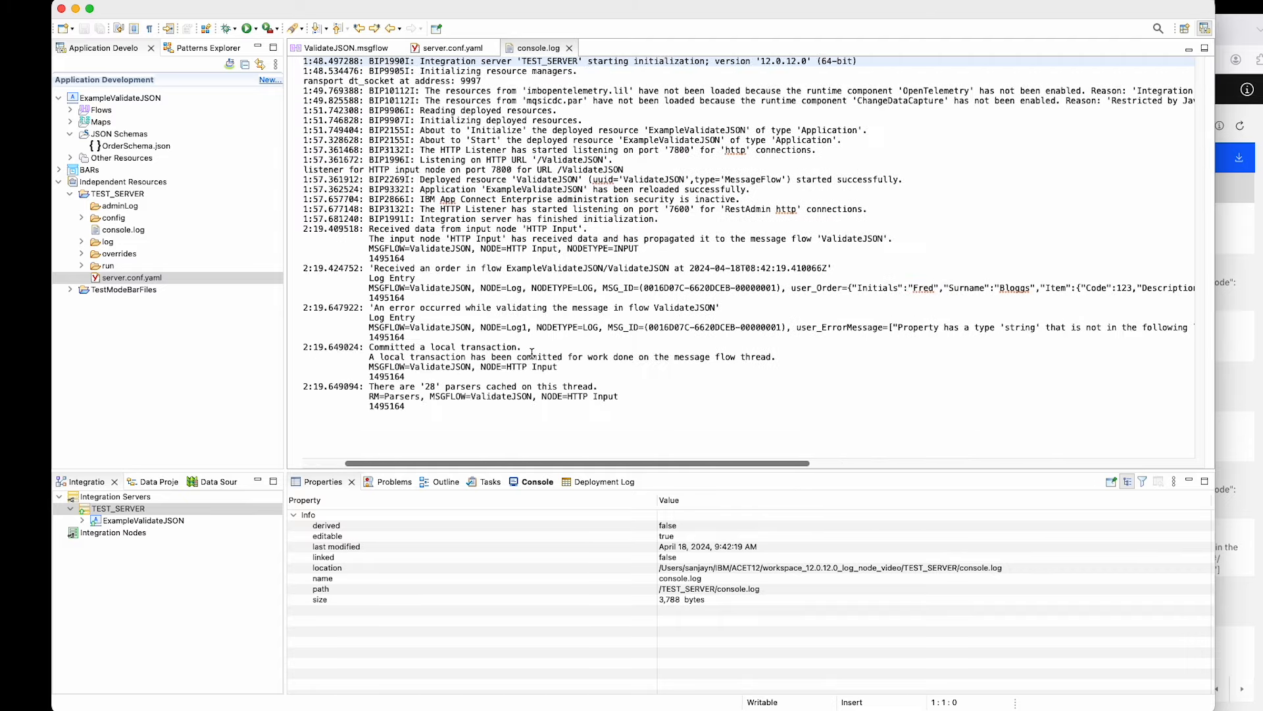